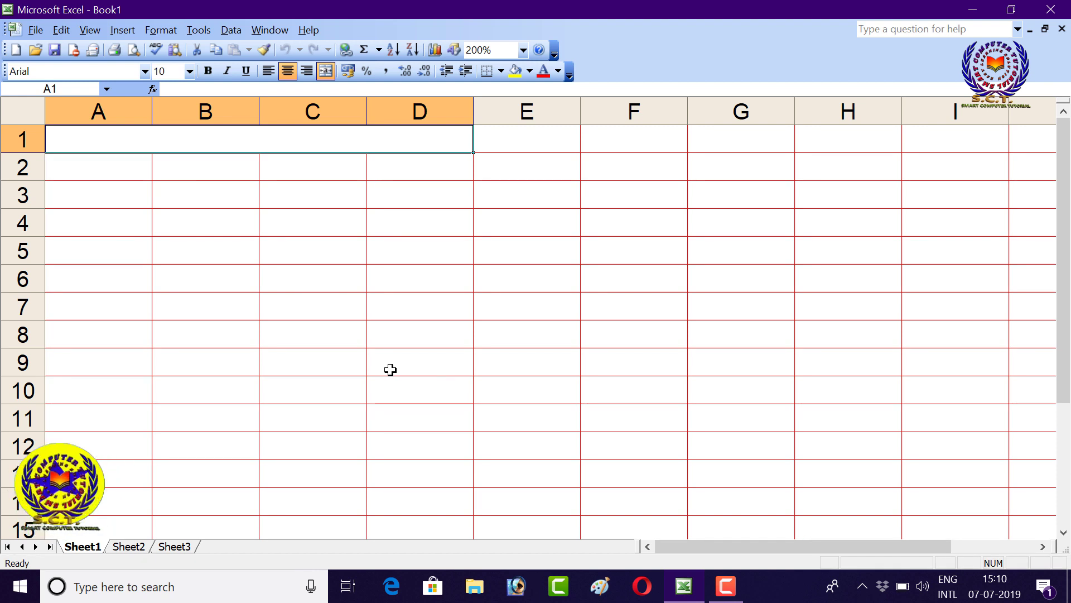
Type ARITHMETICAL OPERATORS in capitals into the merged A1:D1 title cell
{"action": "type", "text": "arith"}
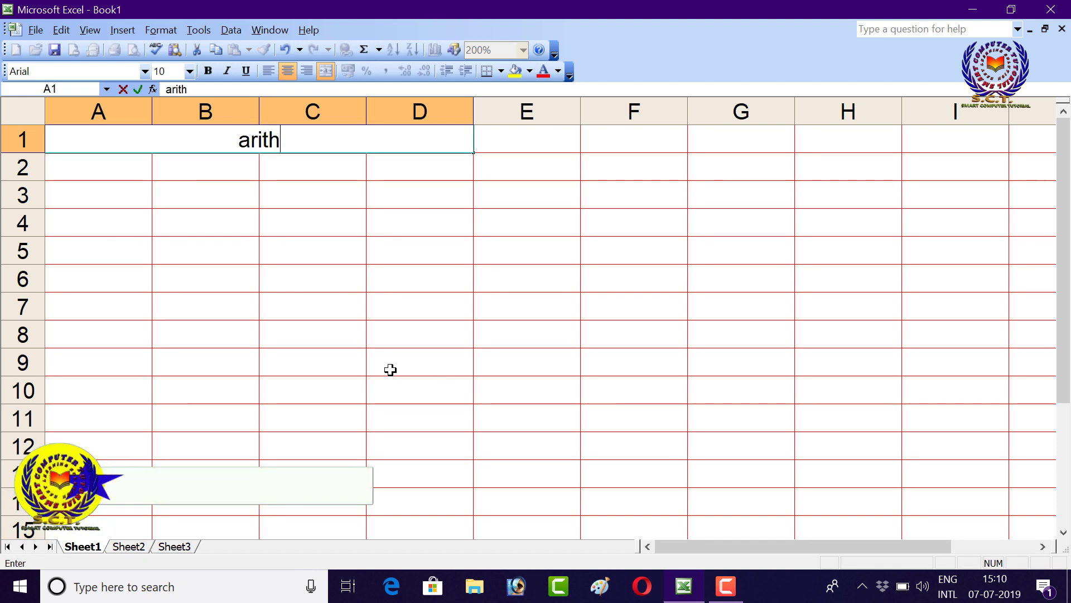
{"action": "type", "text": "e"}
{"action": "key", "text": "BackSpace"}
{"action": "type", "text": "meti"}
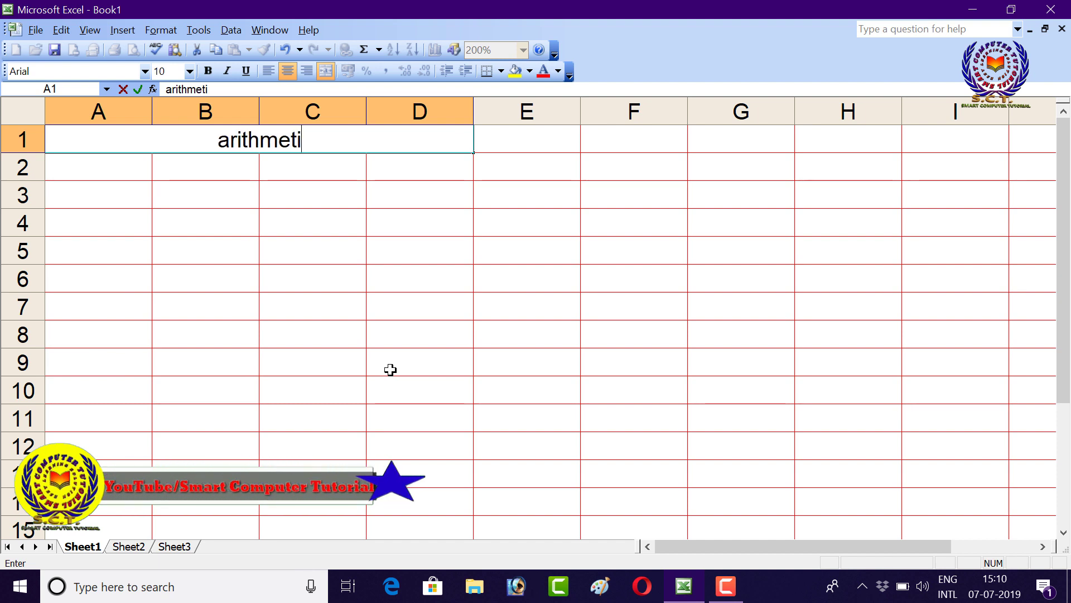
{"action": "type", "text": "ca"}
{"action": "key", "text": "BackSpace"}
{"action": "key", "text": "BackSpace"}
{"action": "key", "text": "BackSpace"}
{"action": "key", "text": "BackSpace"}
{"action": "key", "text": "BackSpace"}
{"action": "key", "text": "BackSpace"}
{"action": "key", "text": "Caps_Lock"}
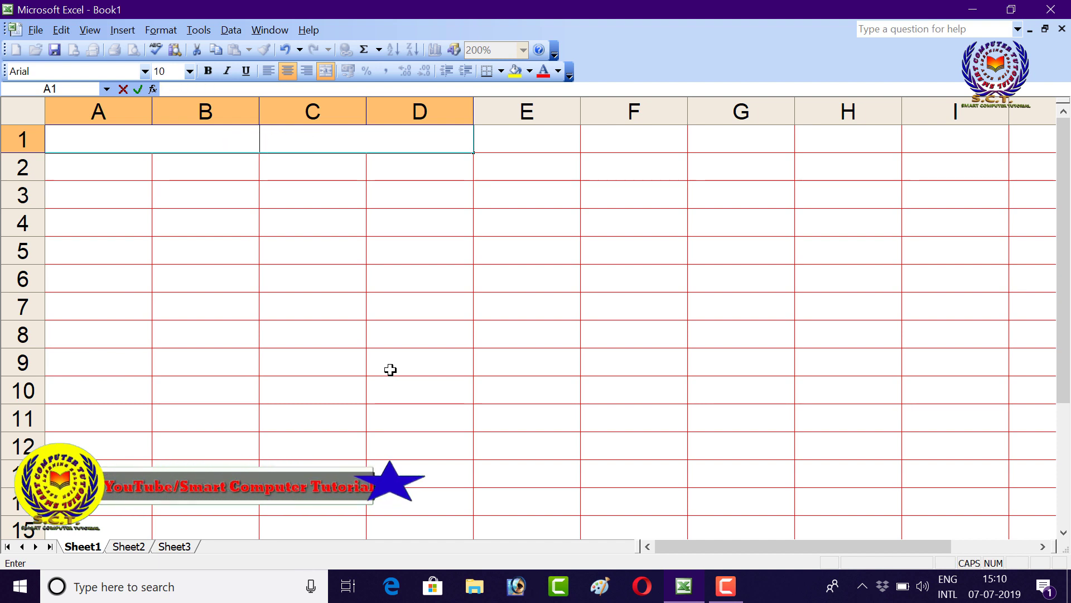
{"action": "type", "text": "ARITH"}
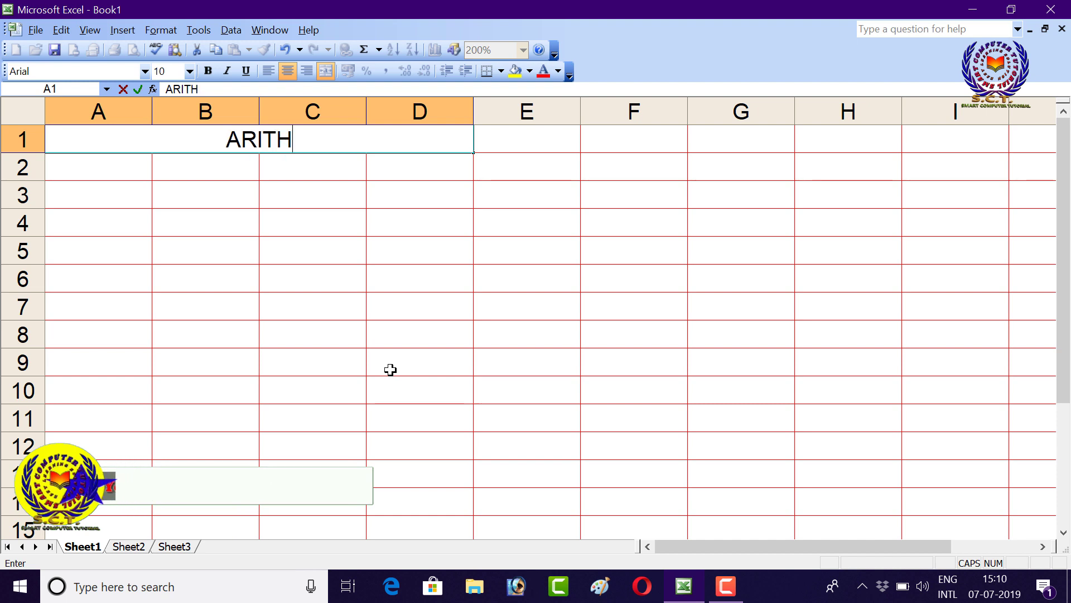
{"action": "type", "text": "METICAL"}
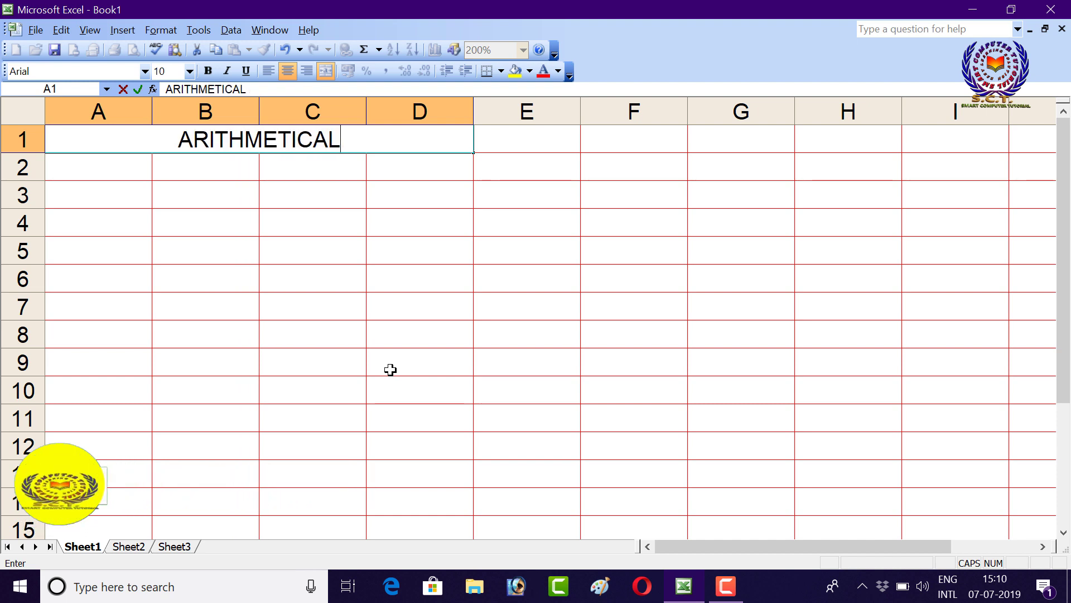
{"action": "type", "text": " OPERATO"}
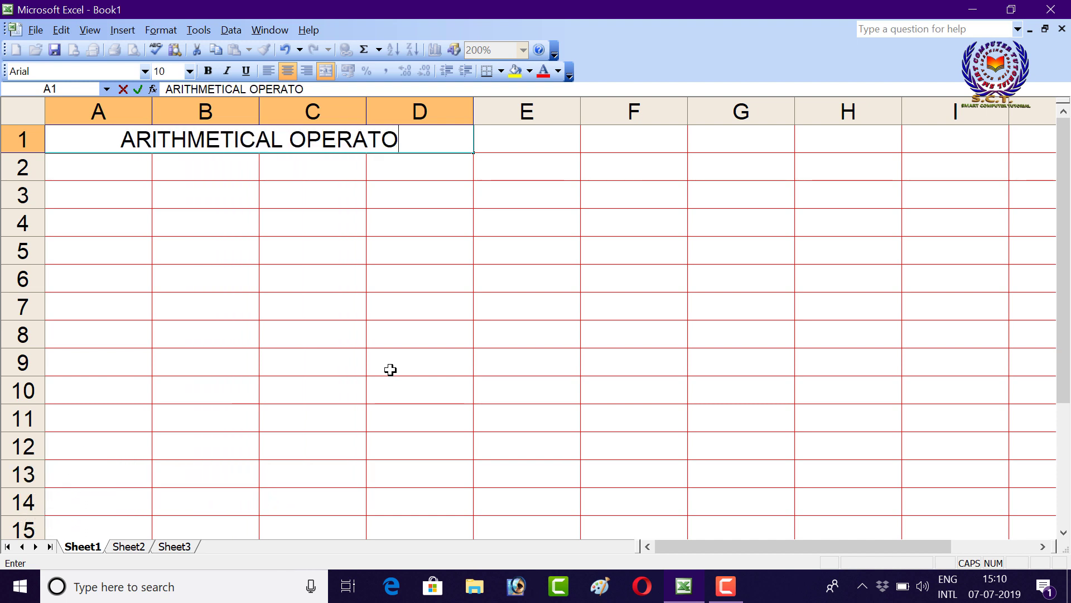
{"action": "type", "text": "RS"}
{"action": "key", "text": "Return"}
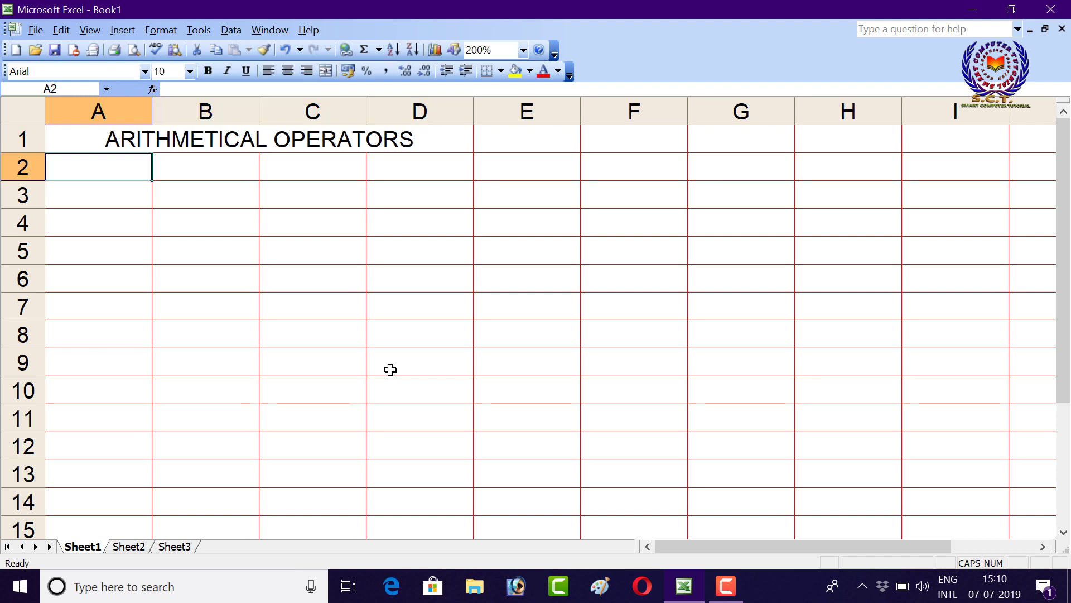
{"action": "key", "text": "Return"}
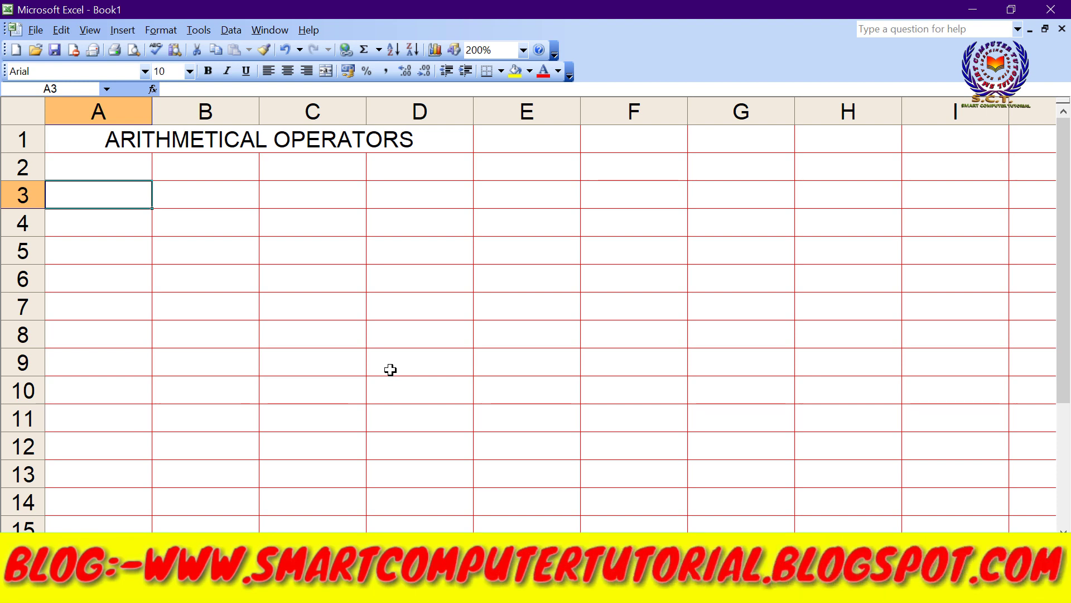
Enter + in cell A3 as the first operator
{"action": "type", "text": "+"}
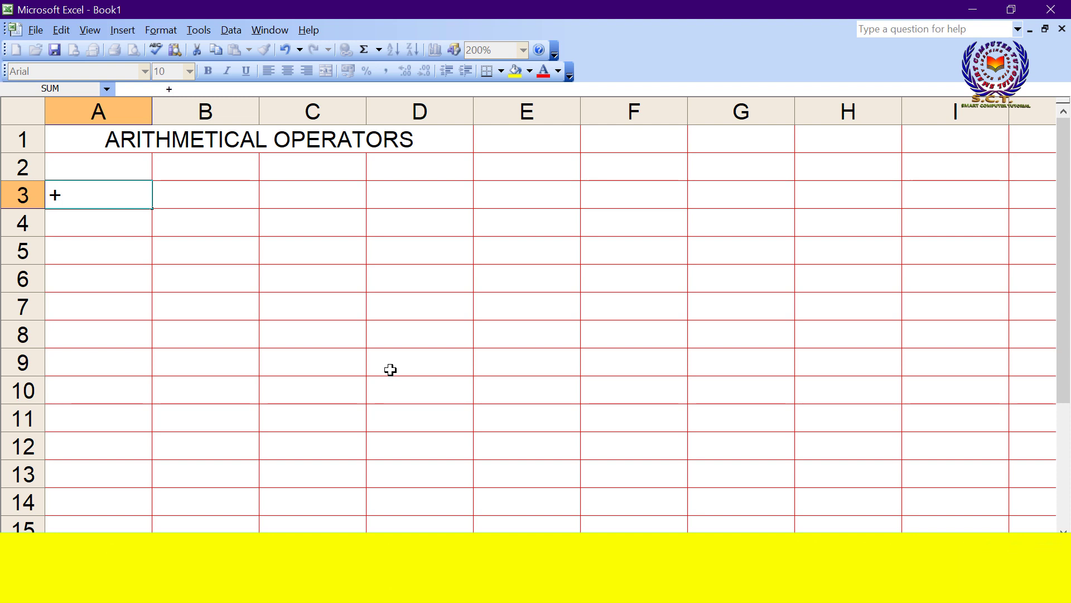
{"action": "key", "text": "Return"}
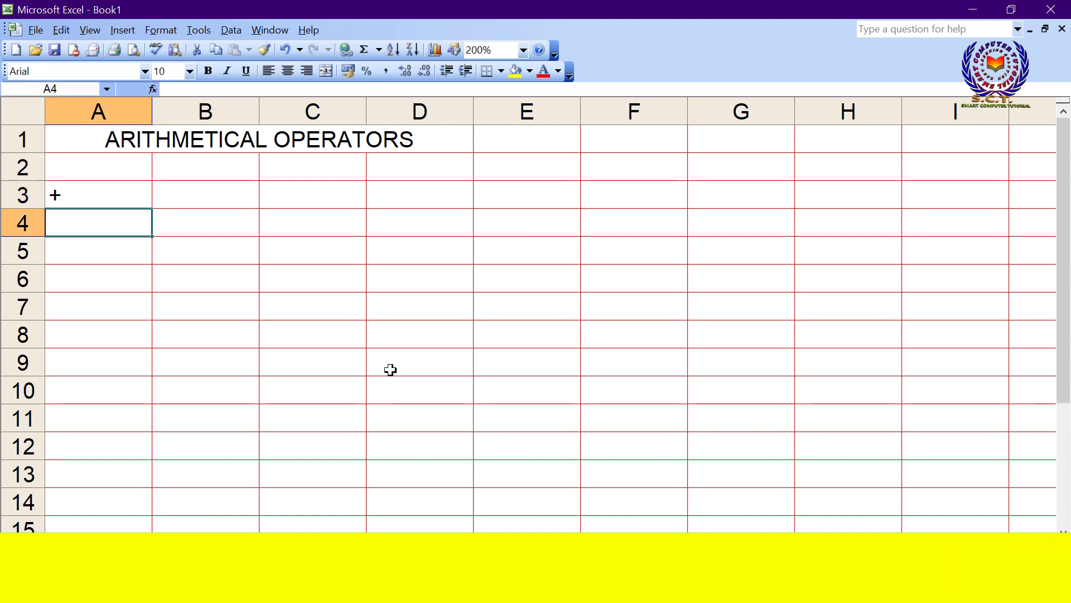
{"action": "key", "text": "Up"}
{"action": "key", "text": "Right"}
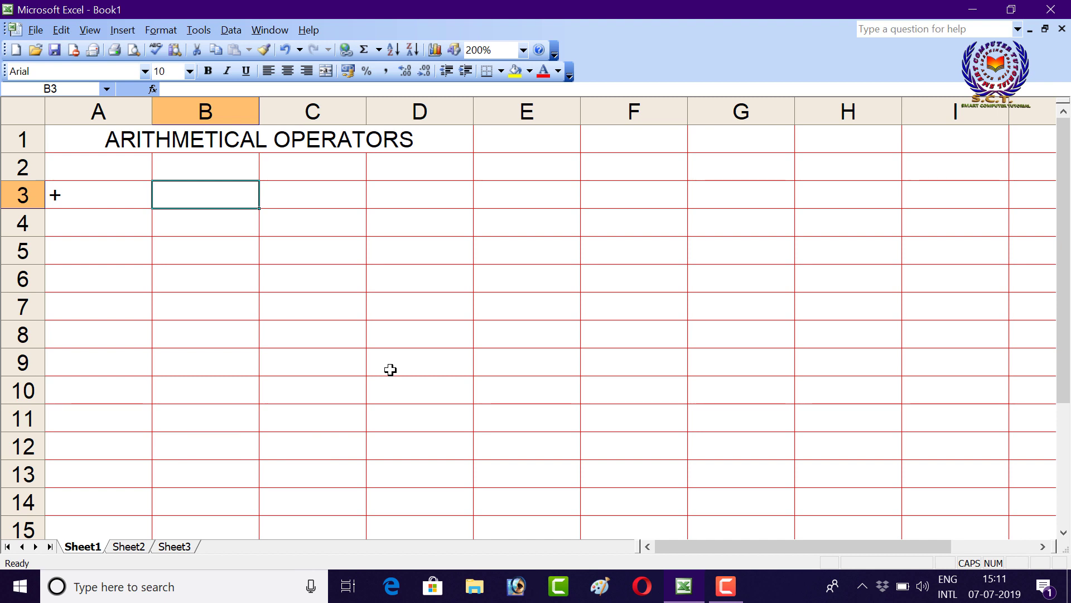
Name + as ADDITION in B3, and add - with SUBTRATION in row 4
{"action": "type", "text": "A"}
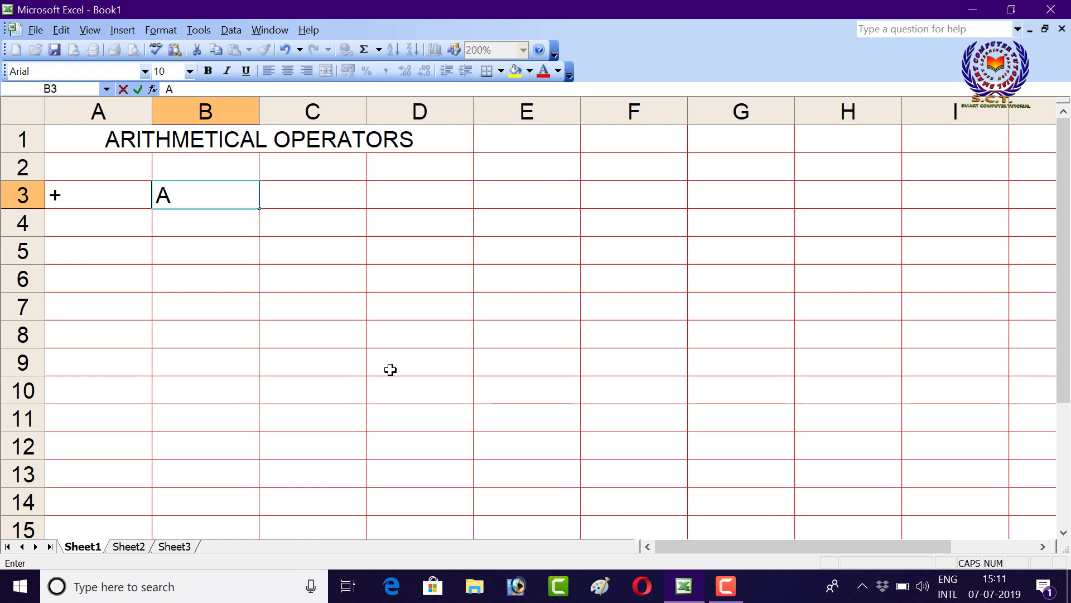
{"action": "type", "text": "DDITION"}
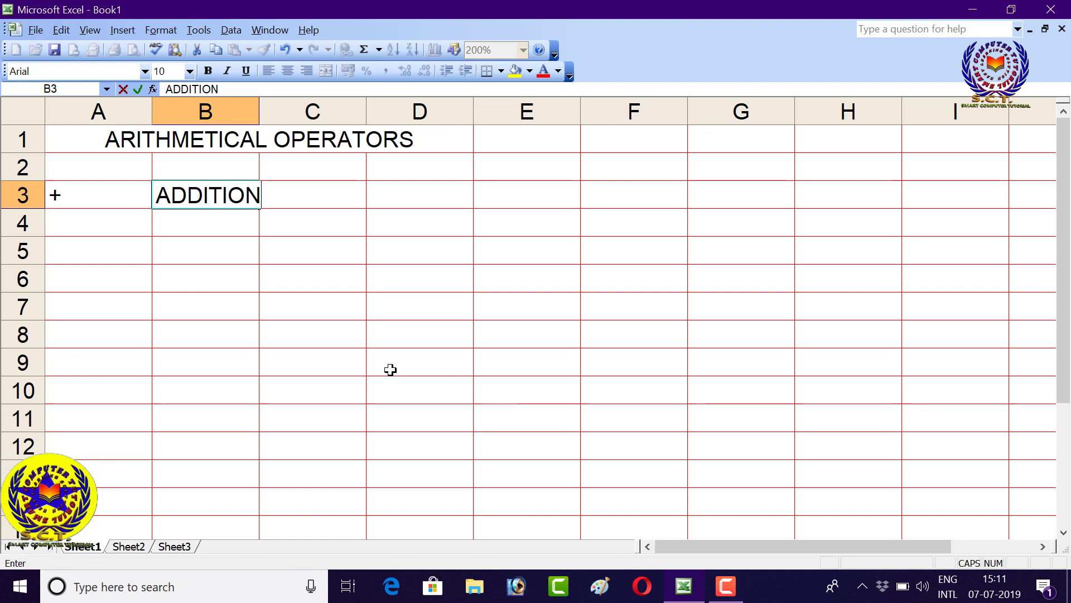
{"action": "key", "text": "Return"}
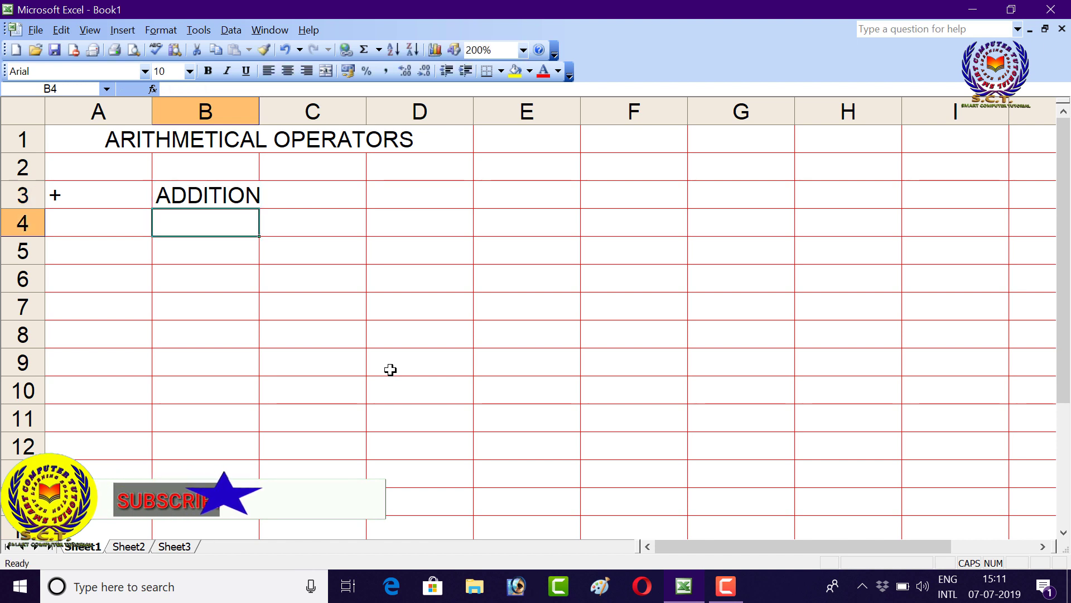
{"action": "key", "text": "Left"}
{"action": "type", "text": "-"}
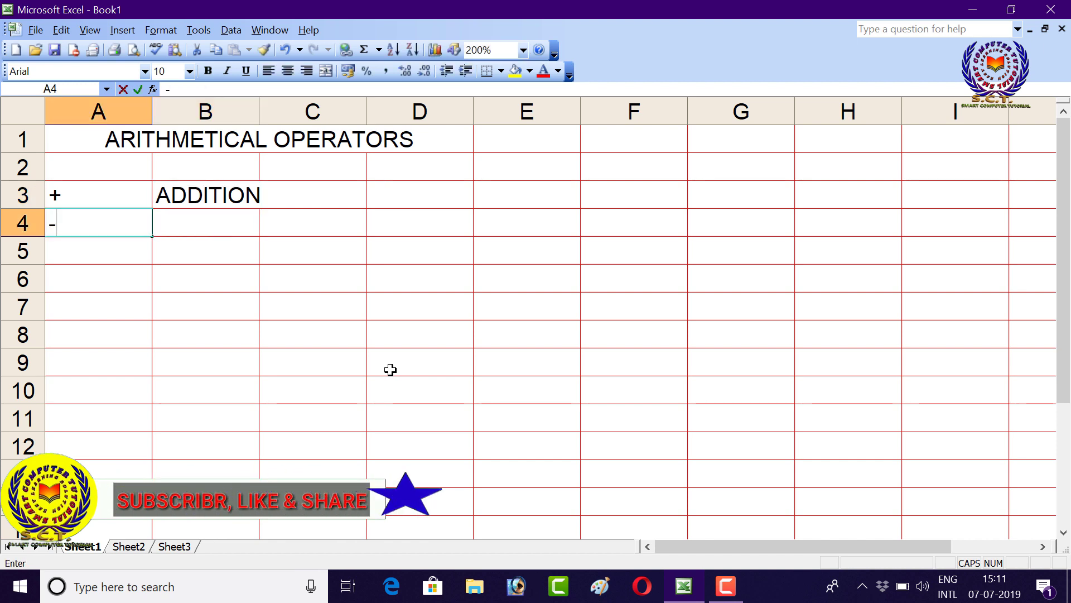
{"action": "key", "text": "Return"}
{"action": "key", "text": "Up"}
{"action": "key", "text": "Right"}
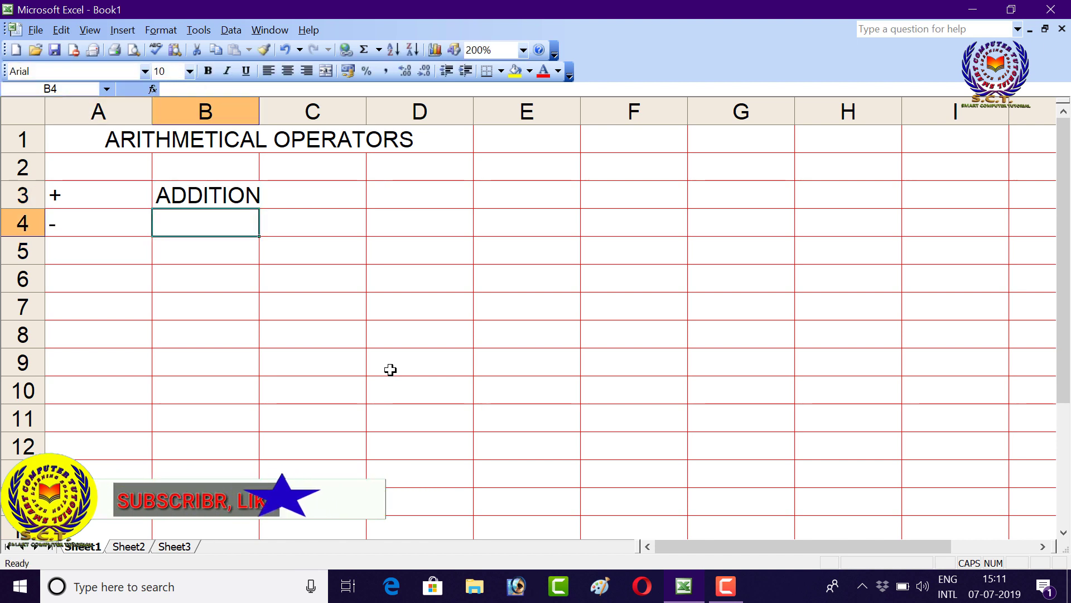
{"action": "type", "text": "SUBT"}
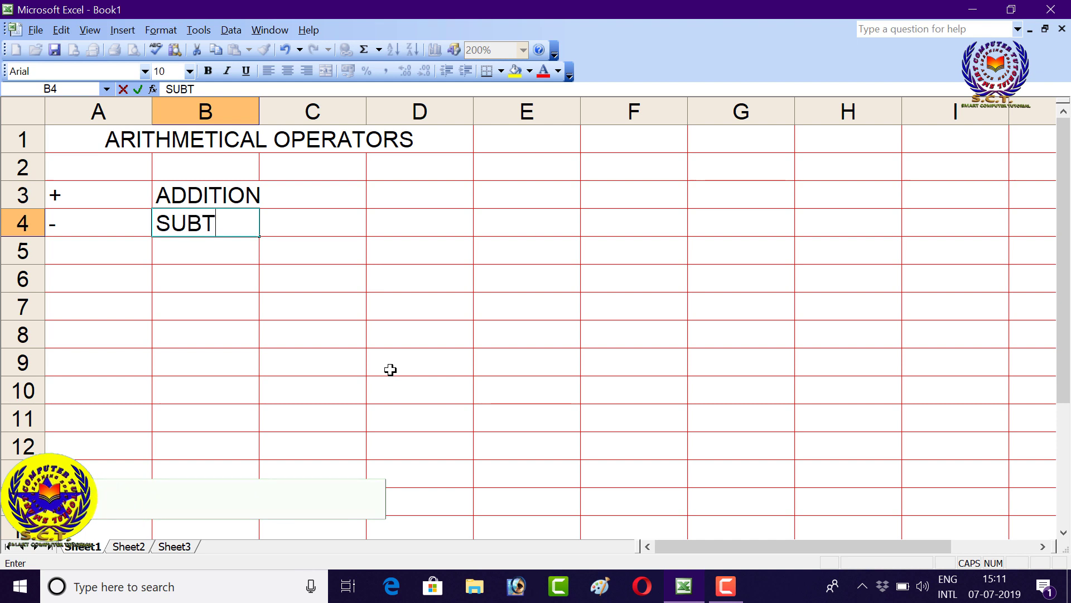
{"action": "type", "text": "RATIO"}
{"action": "type", "text": "N"}
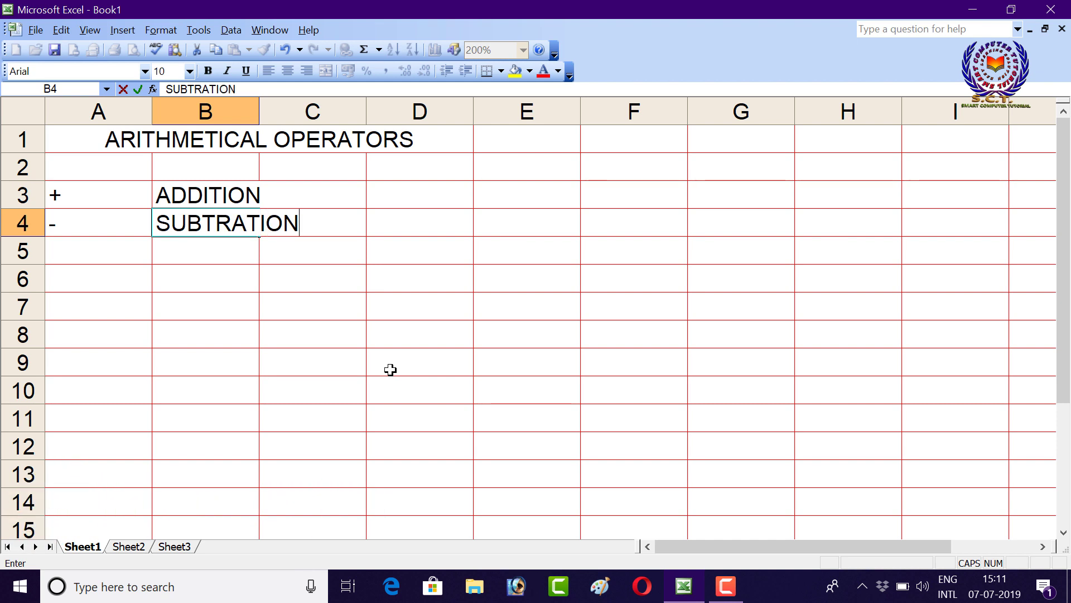
{"action": "key", "text": "Return"}
{"action": "key", "text": "Left"}
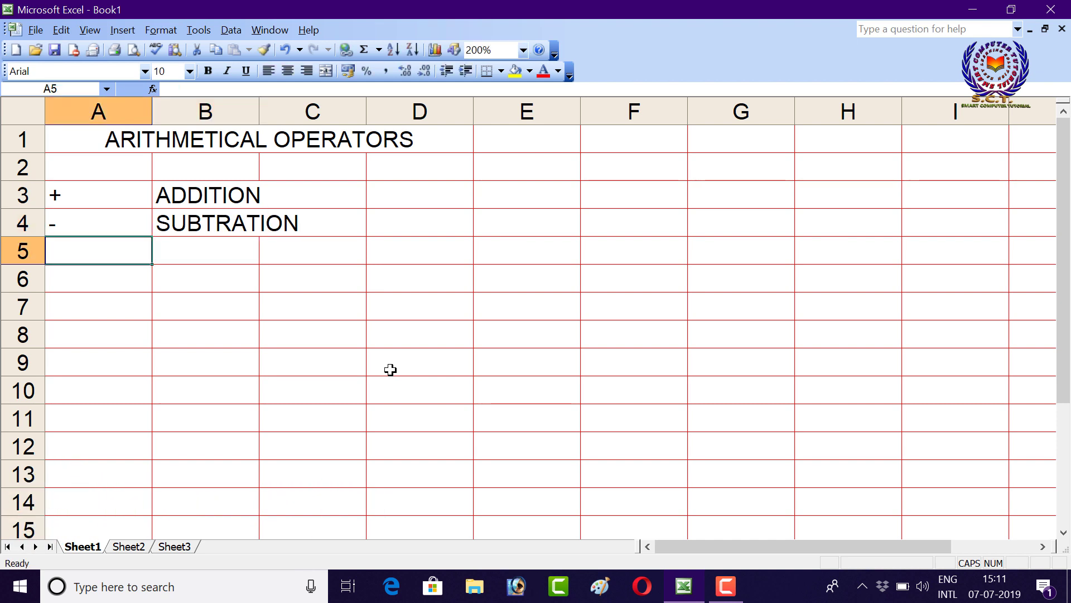
Add * with MULTIPLICATION in row 5
{"action": "type", "text": "*"}
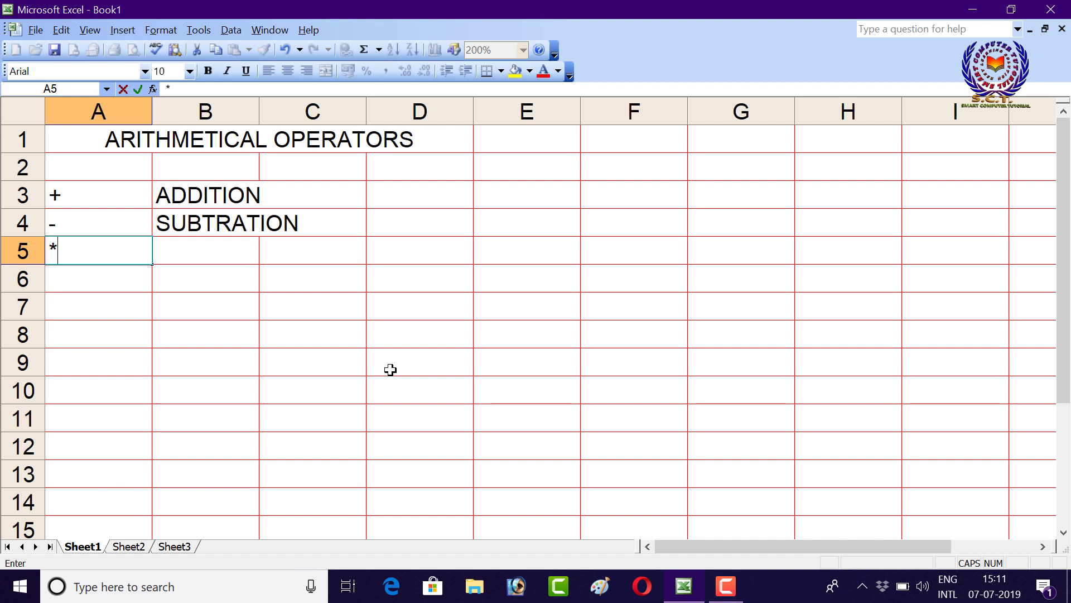
{"action": "key", "text": "Return"}
{"action": "key", "text": "Up"}
{"action": "key", "text": "Right"}
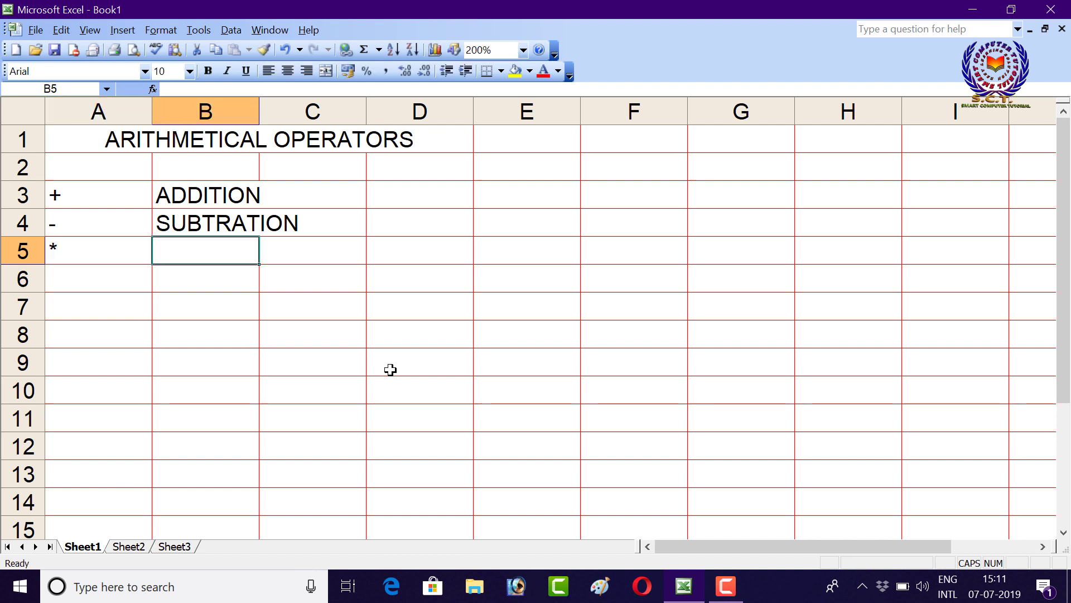
{"action": "type", "text": "M"}
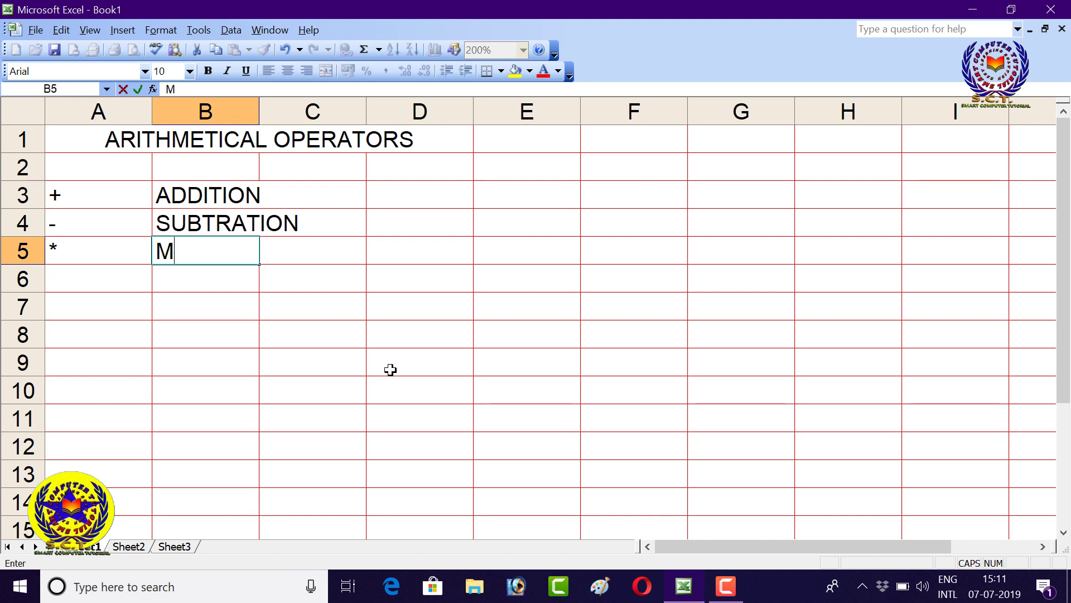
{"action": "type", "text": "ULTI"}
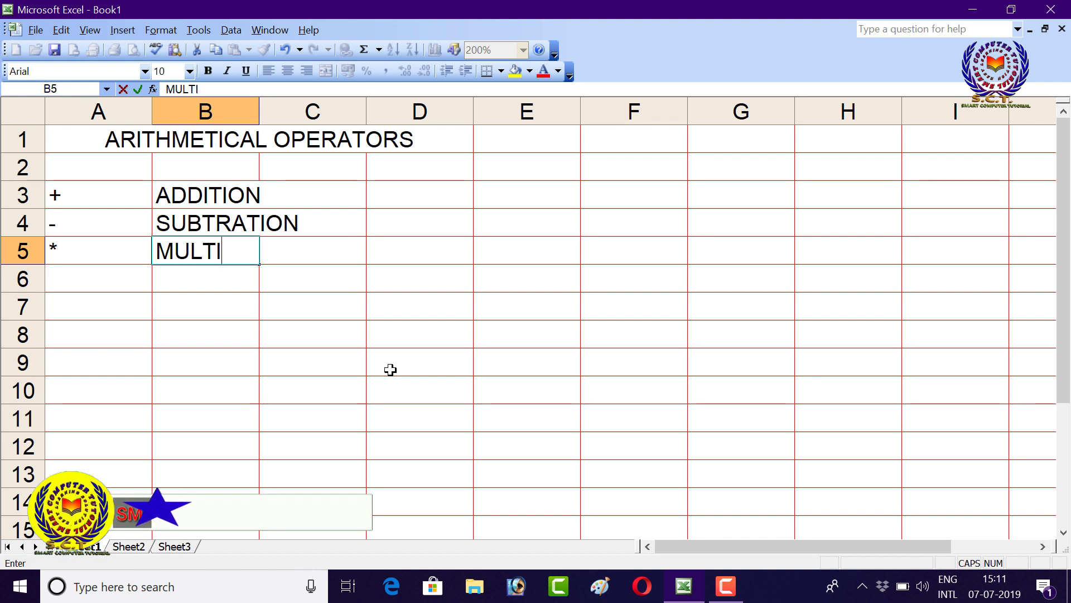
{"action": "type", "text": "PLICATI"}
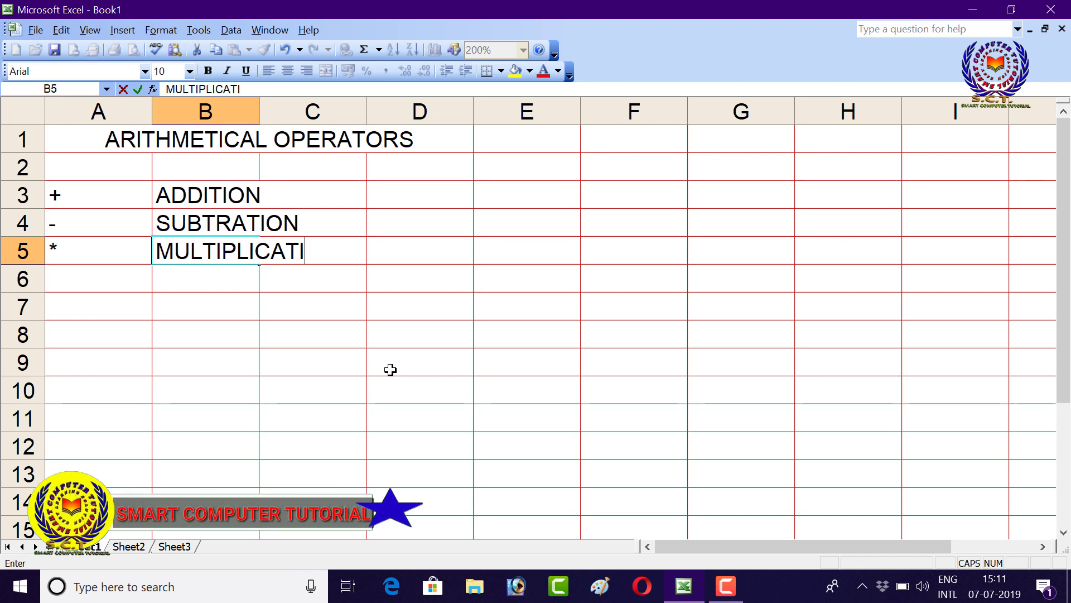
{"action": "type", "text": "ON"}
{"action": "key", "text": "Return"}
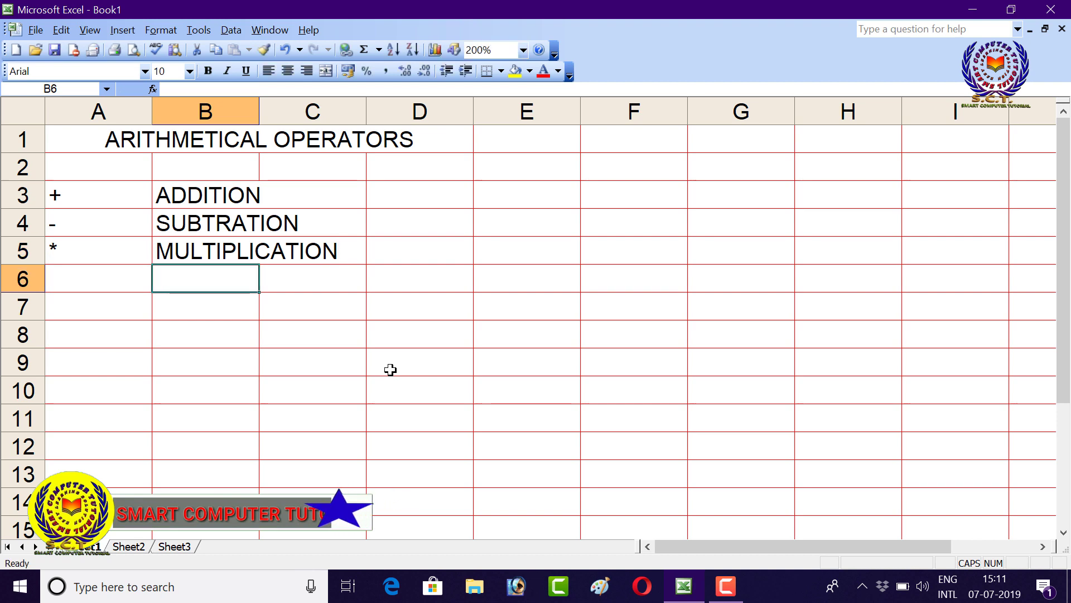
{"action": "key", "text": "Left"}
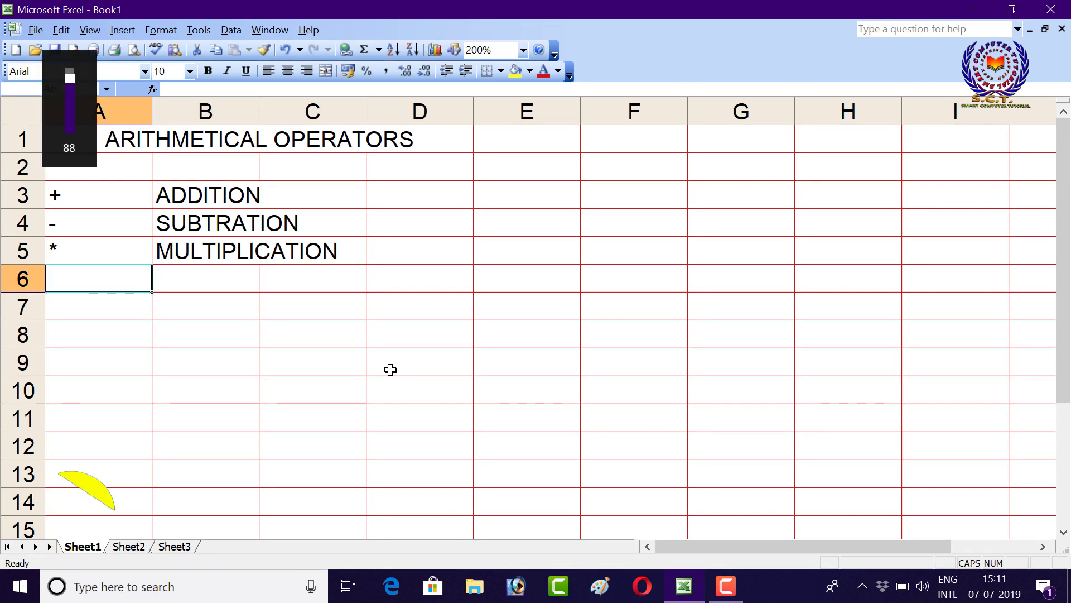
Add / with DIVISION in row 6
{"action": "key", "text": "XF86AudioLowerVolume"}
{"action": "type", "text": "E"}
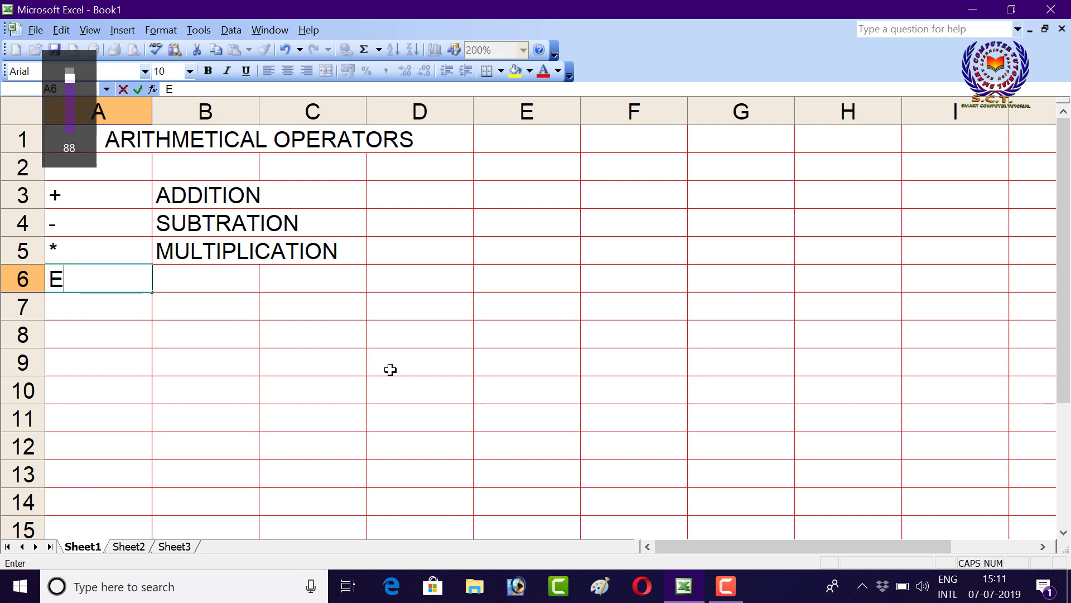
{"action": "key", "text": "BackSpace"}
{"action": "type", "text": "/"}
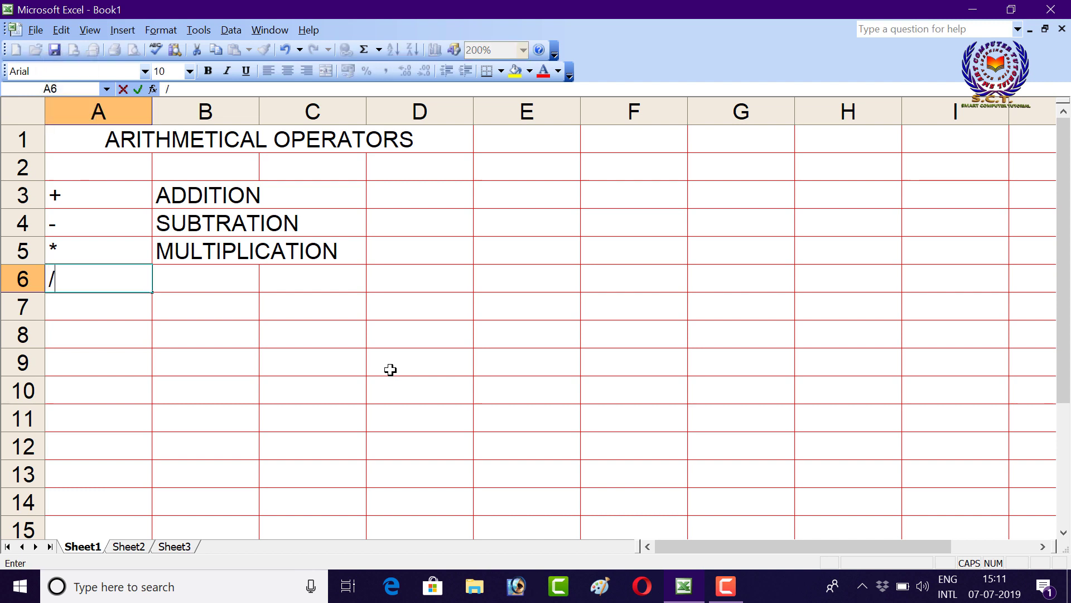
{"action": "key", "text": "Return"}
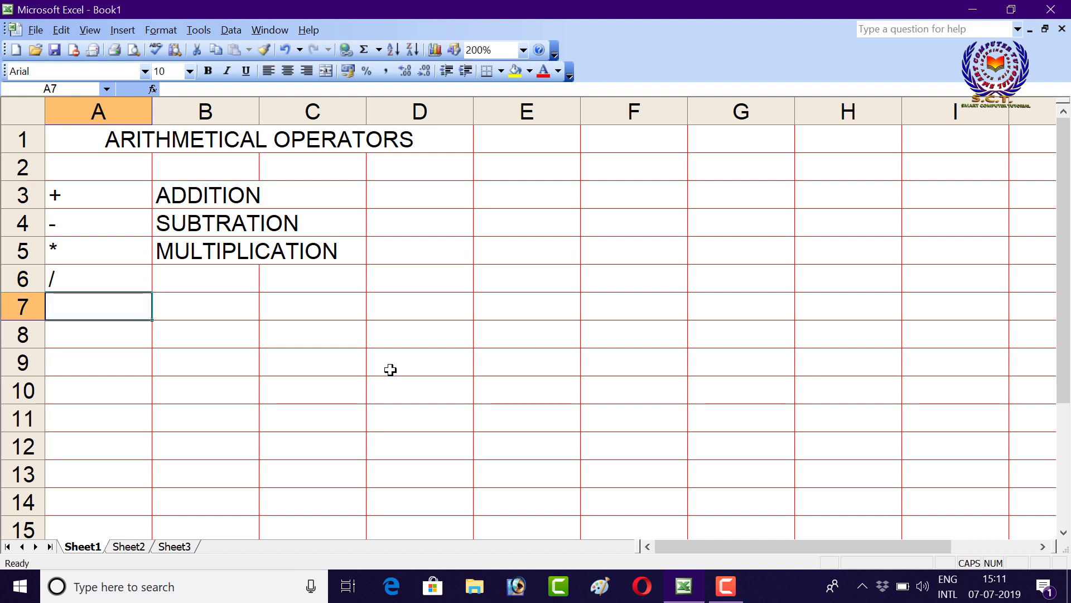
{"action": "key", "text": "Up"}
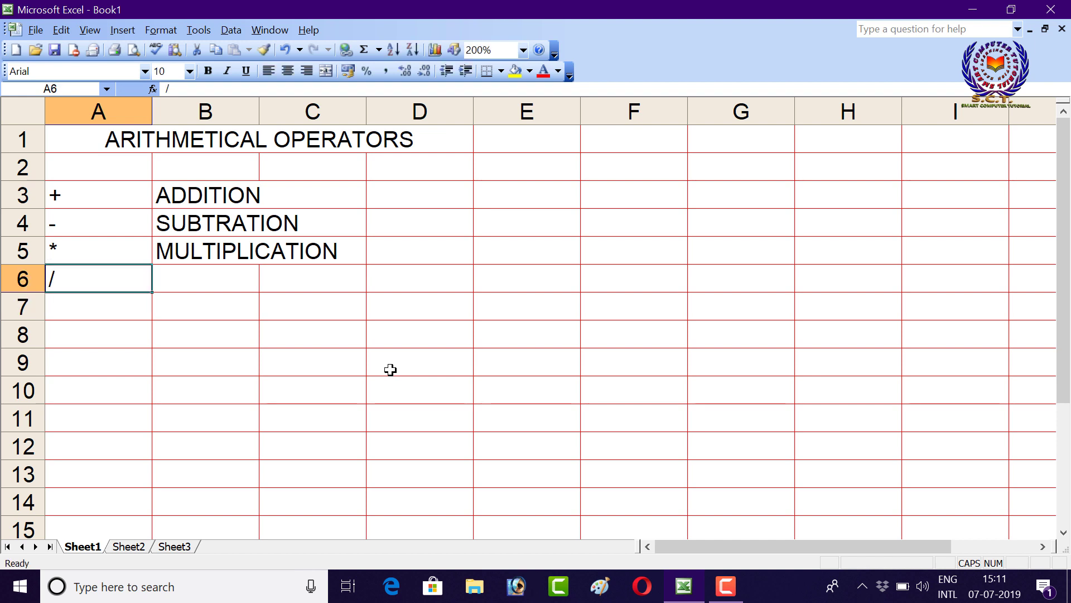
{"action": "key", "text": "Right"}
{"action": "type", "text": "DI"}
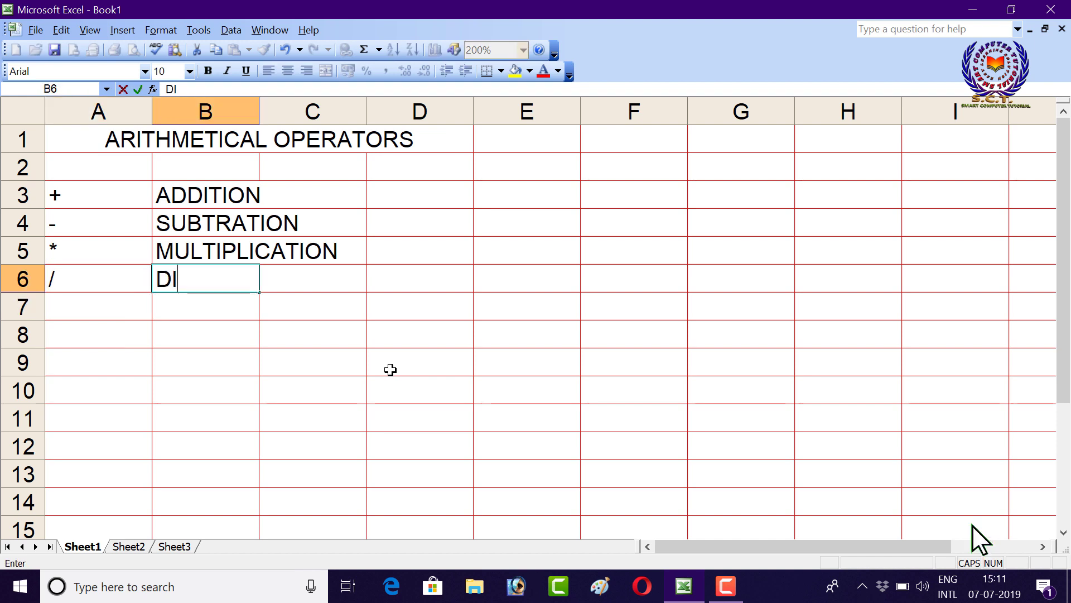
{"action": "type", "text": "VISIO"}
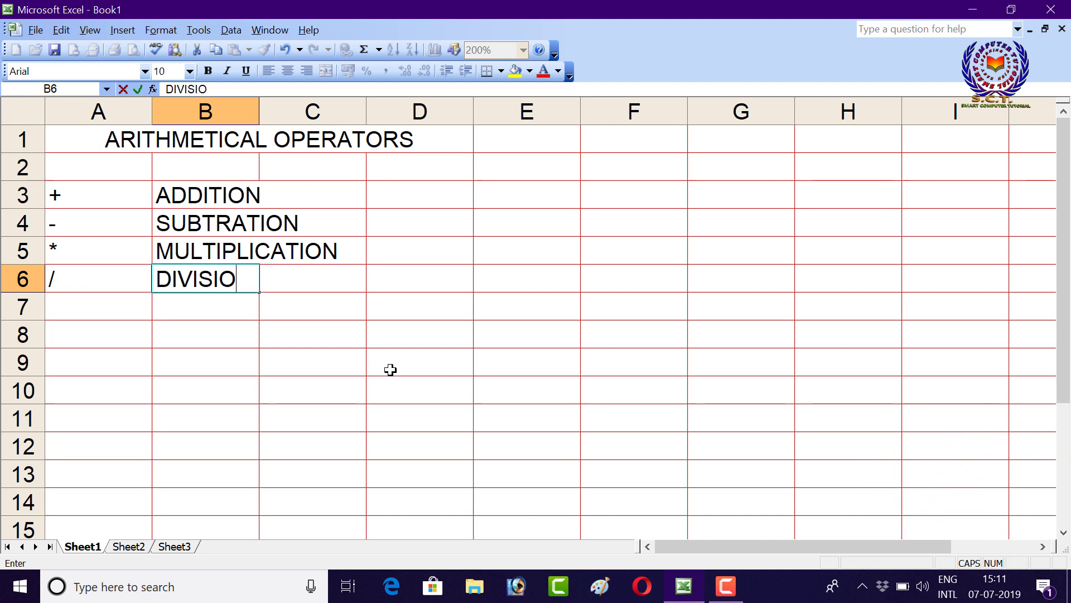
{"action": "type", "text": "N"}
{"action": "key", "text": "Return"}
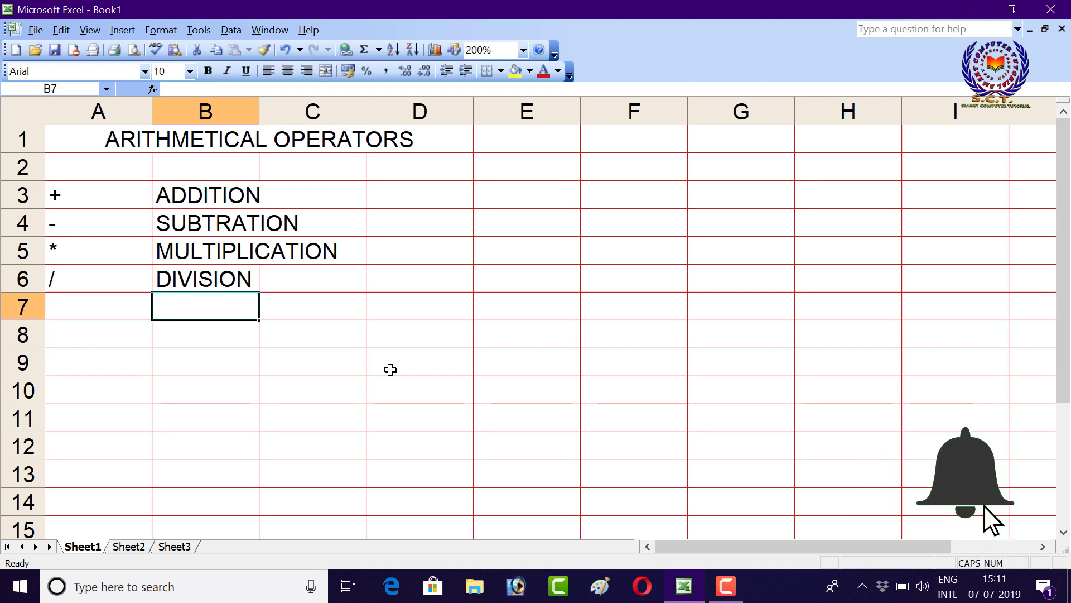
{"action": "key", "text": "Left"}
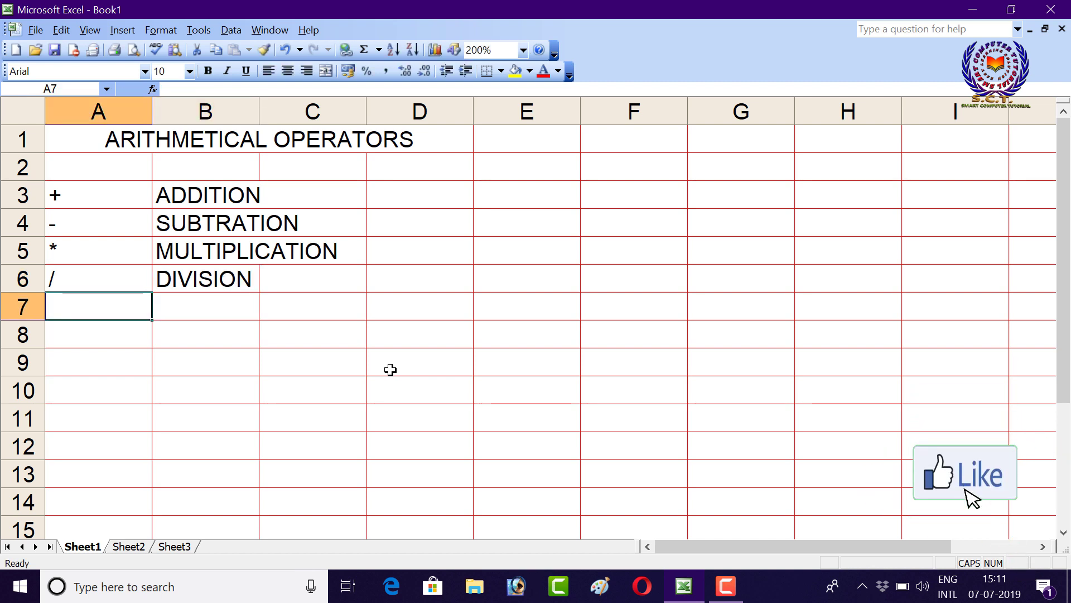
Add % with PERCENT in row 7 and ^ with POWER/FACTOR in row 8
{"action": "type", "text": "%"}
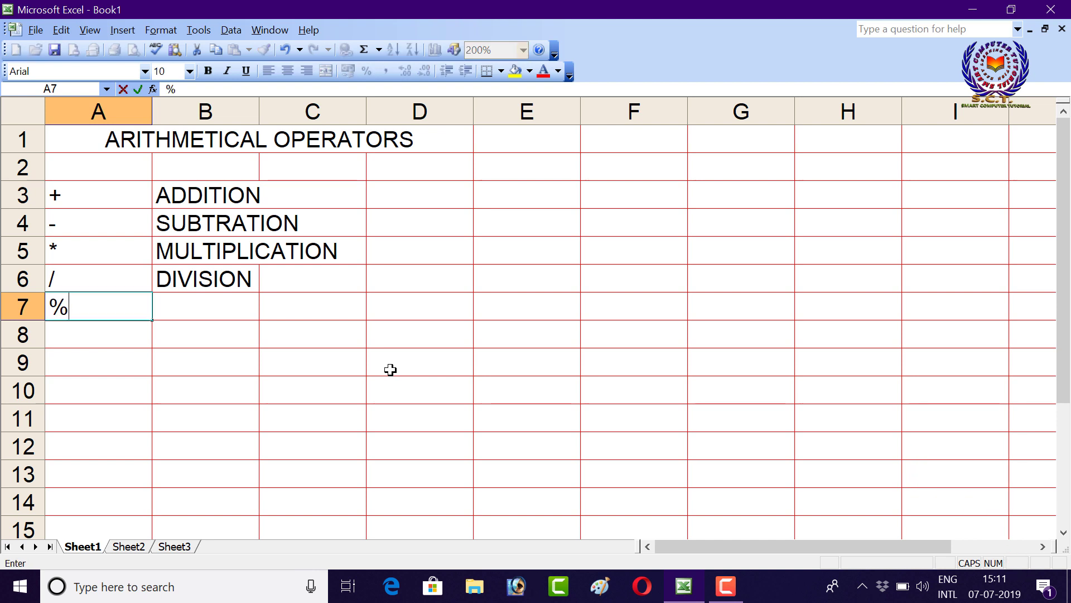
{"action": "key", "text": "Return"}
{"action": "key", "text": "Up"}
{"action": "key", "text": "Right"}
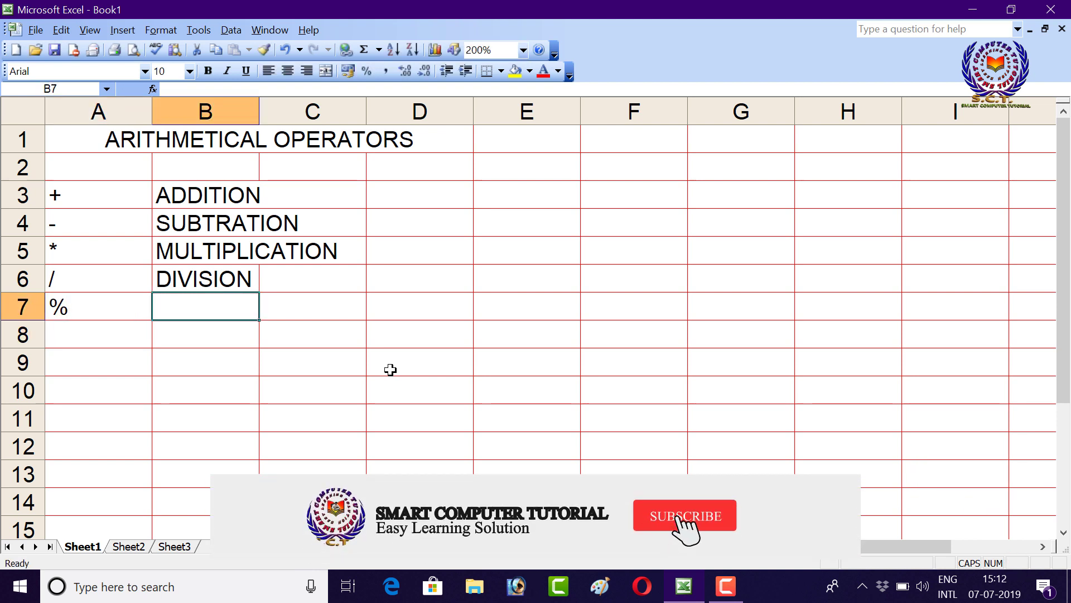
{"action": "type", "text": "PERCENT"}
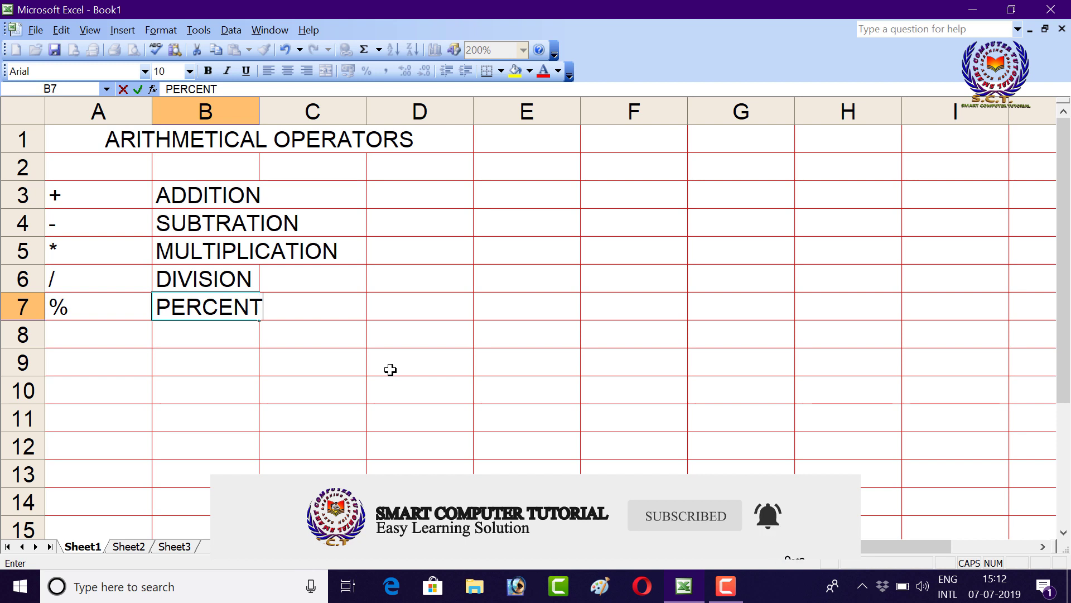
{"action": "key", "text": "Return"}
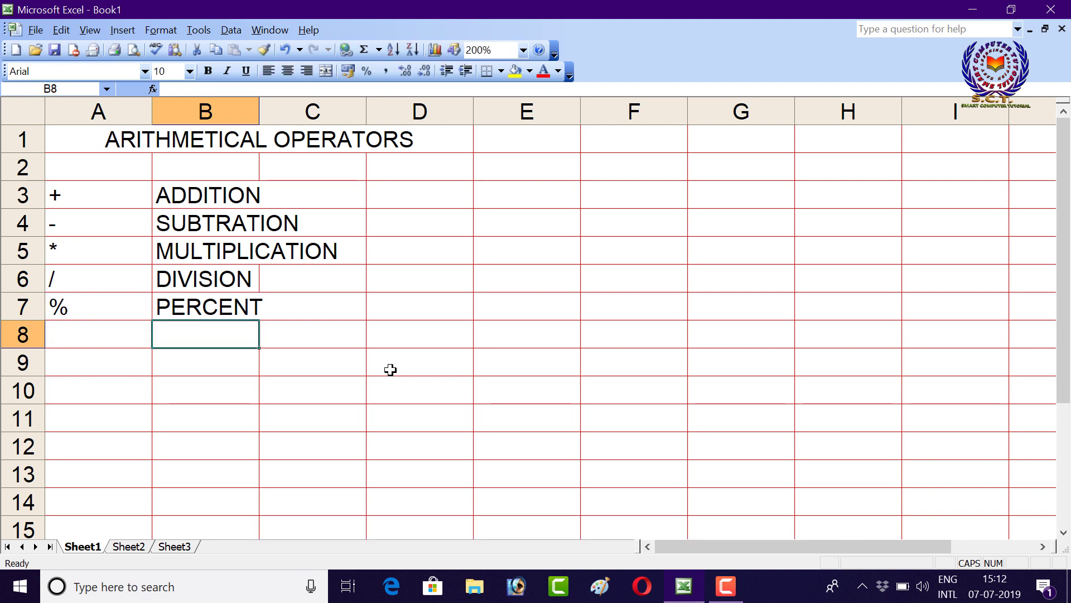
{"action": "key", "text": "Left"}
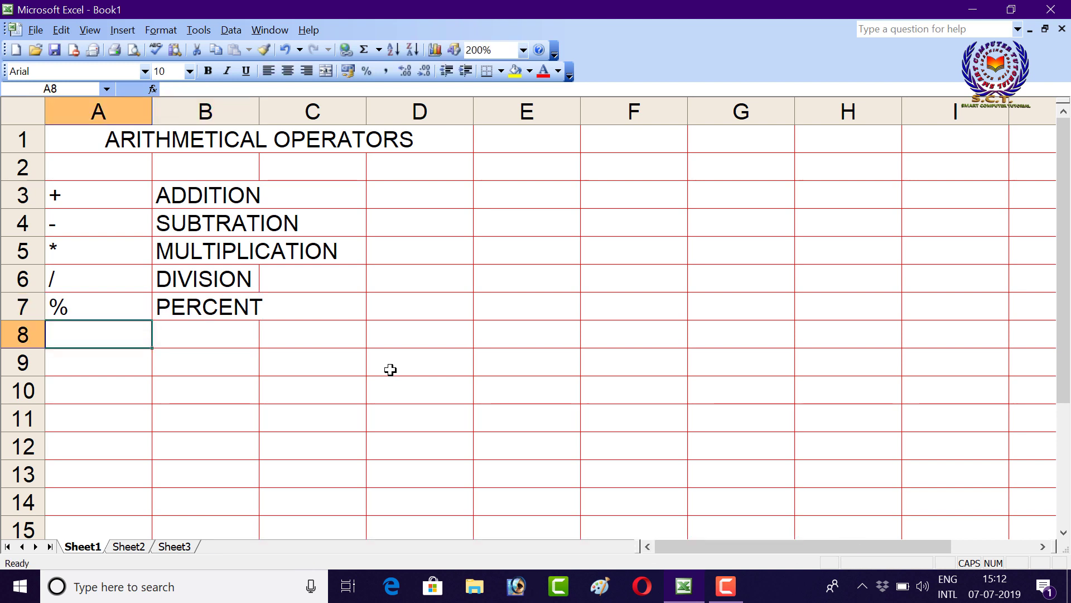
{"action": "type", "text": "^^"}
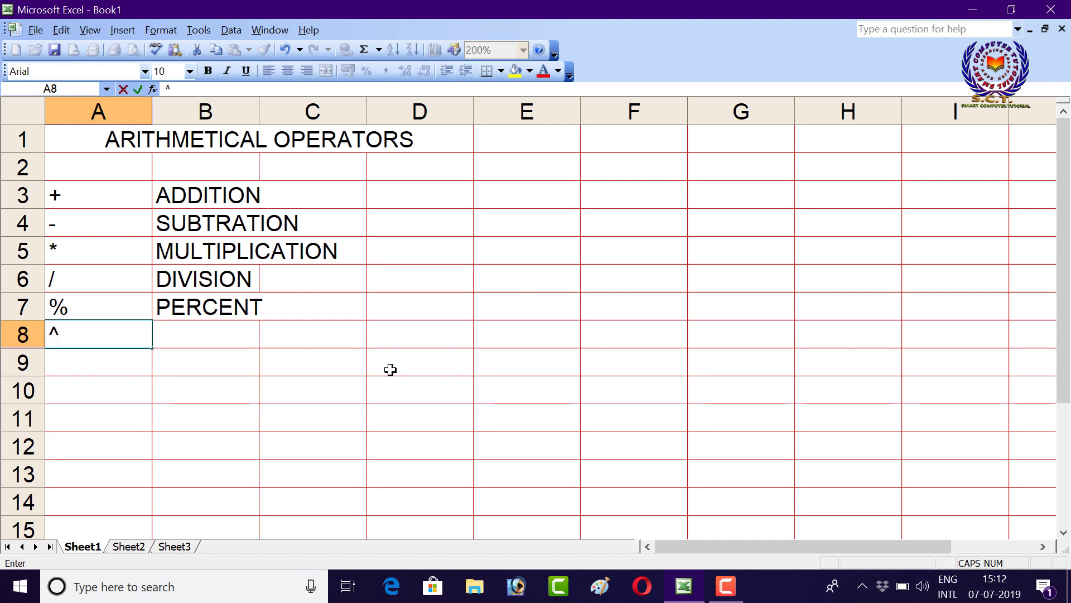
{"action": "key", "text": "Return"}
{"action": "key", "text": "Up"}
{"action": "key", "text": "Right"}
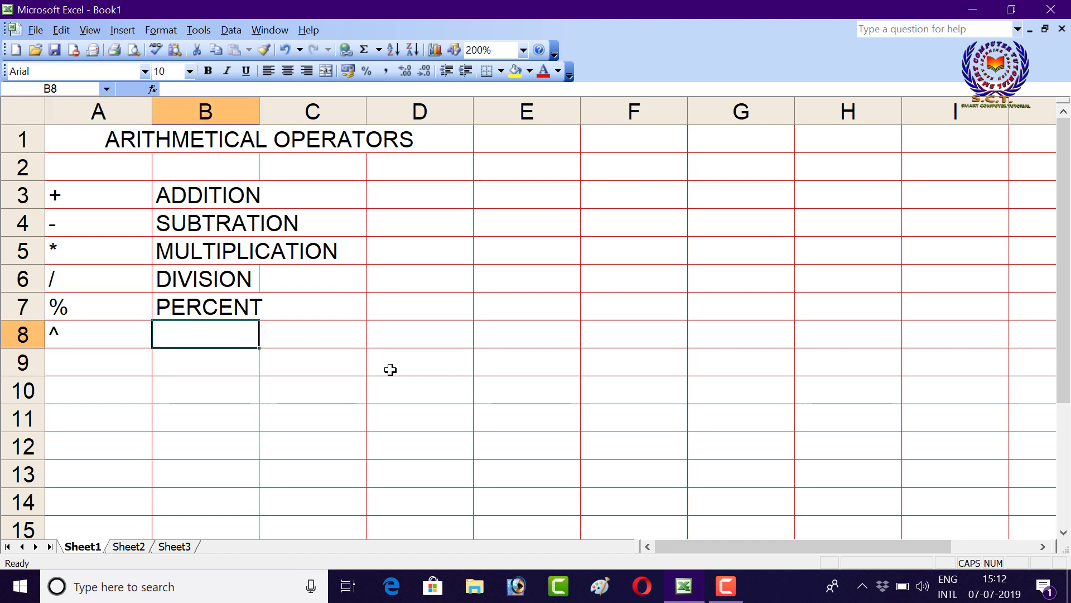
{"action": "type", "text": "PO"}
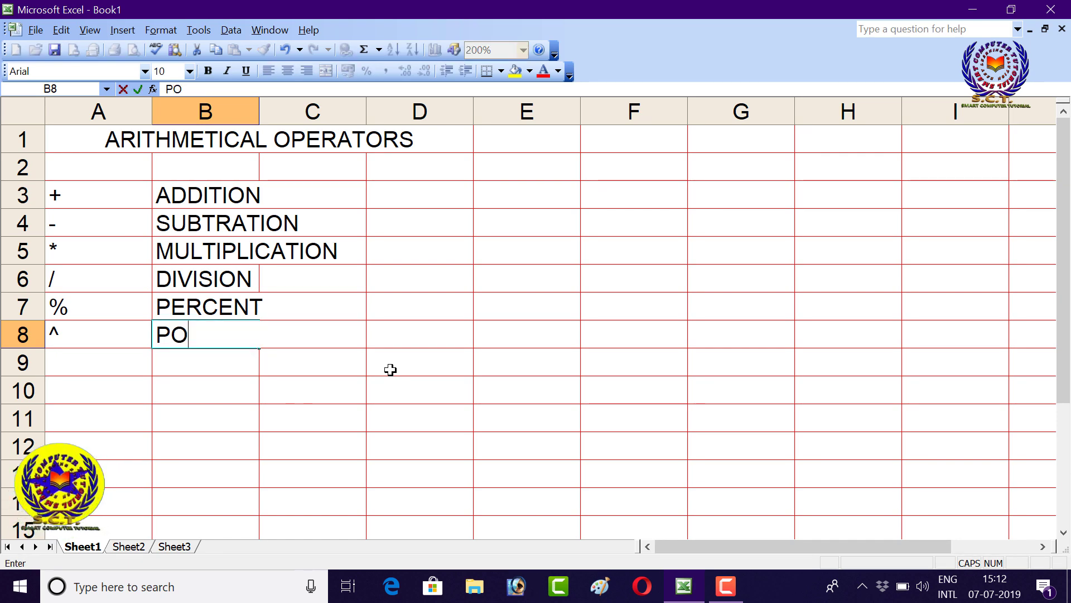
{"action": "type", "text": "WER"}
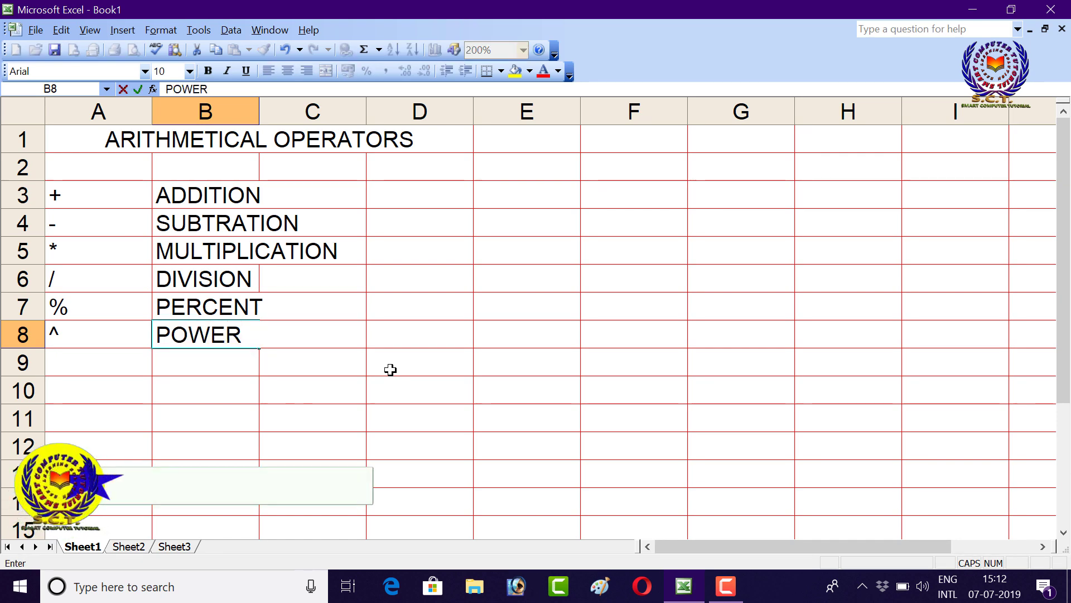
{"action": "type", "text": "/FACTOR"}
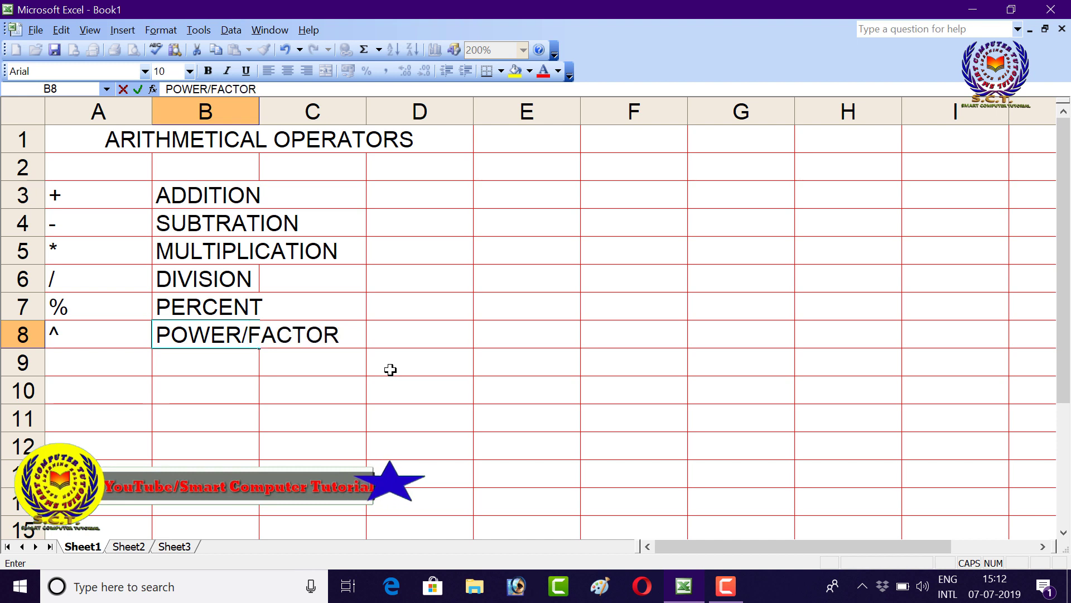
{"action": "key", "text": "Return"}
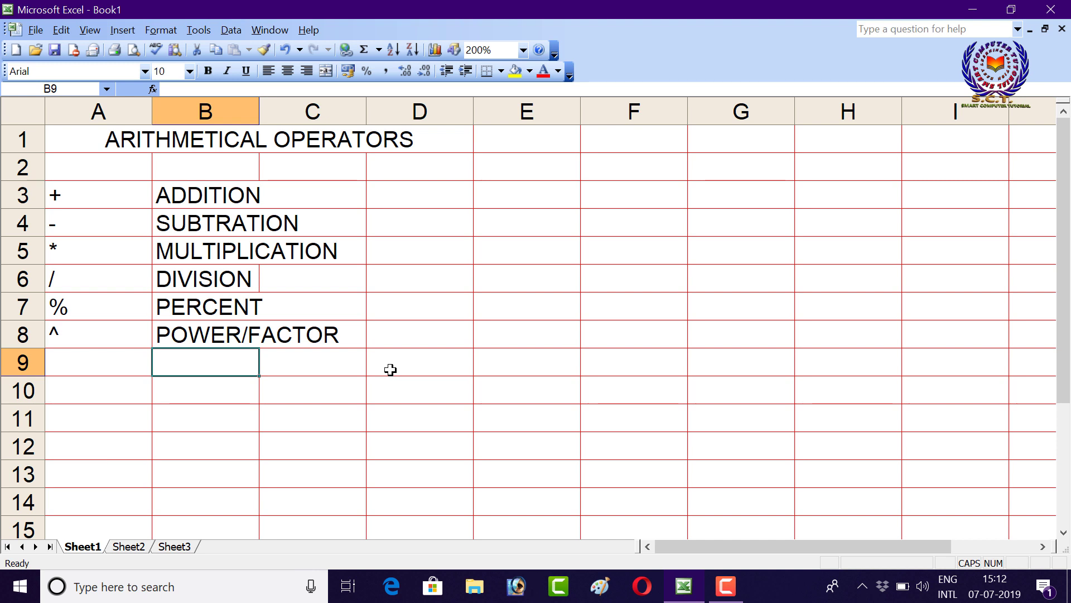
{"action": "key", "text": "Left"}
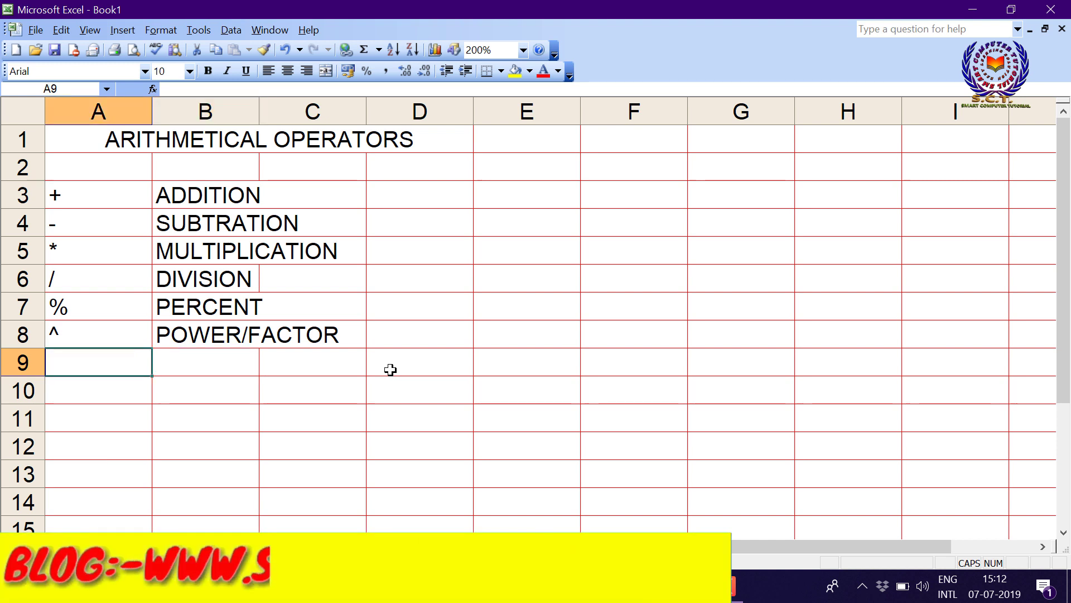
{"action": "key", "text": "Up"}
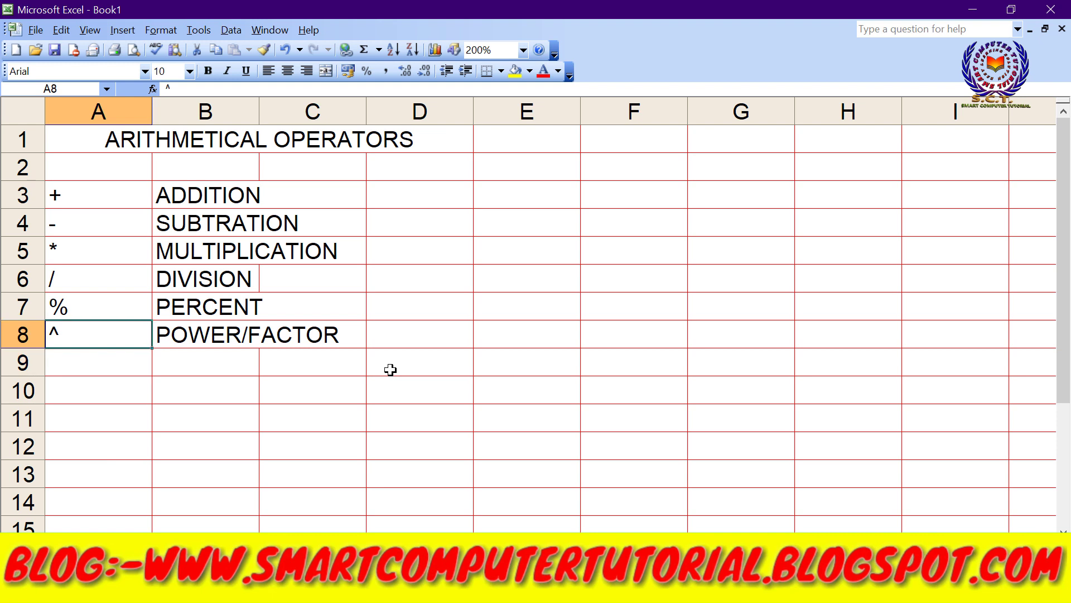
{"action": "key", "text": "Up"}
{"action": "key", "text": "Up"}
{"action": "key", "text": "Up"}
{"action": "key", "text": "Up"}
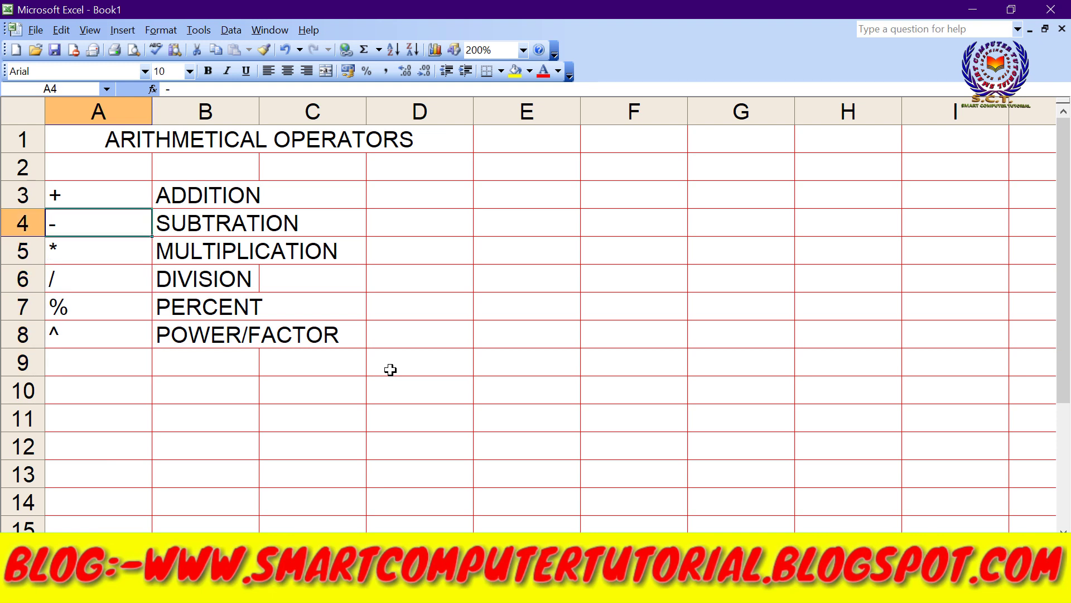
{"action": "key", "text": "Up"}
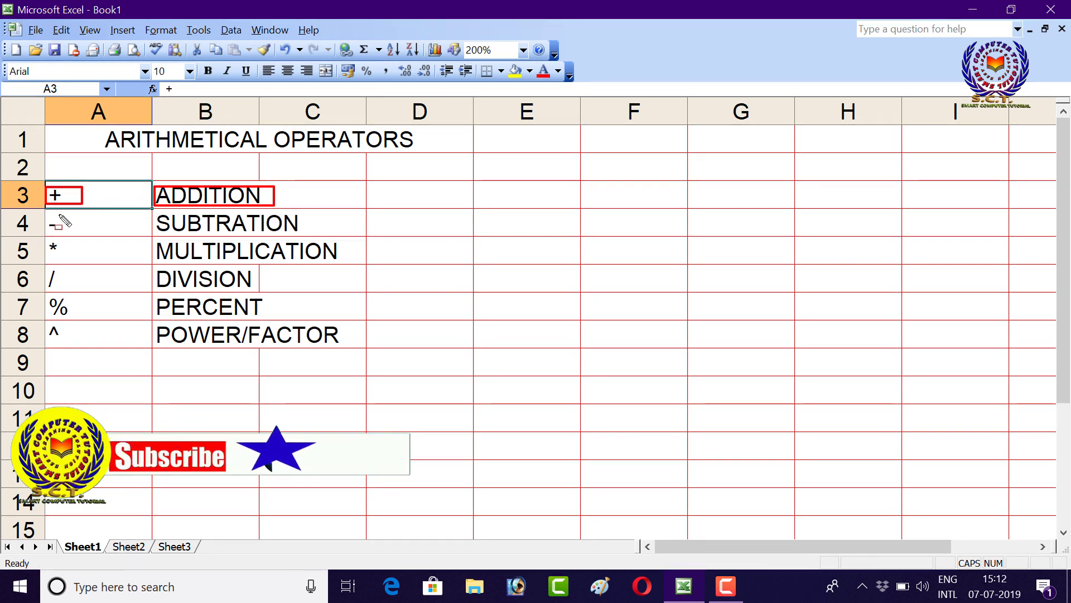
Draw red pen outlines around -, *, /, %, ^ and their names, SUBTRATION through POWER/FACTOR
{"action": "left_click_drag", "start_coordinate": [44, 219], "coordinate": [76, 231]}
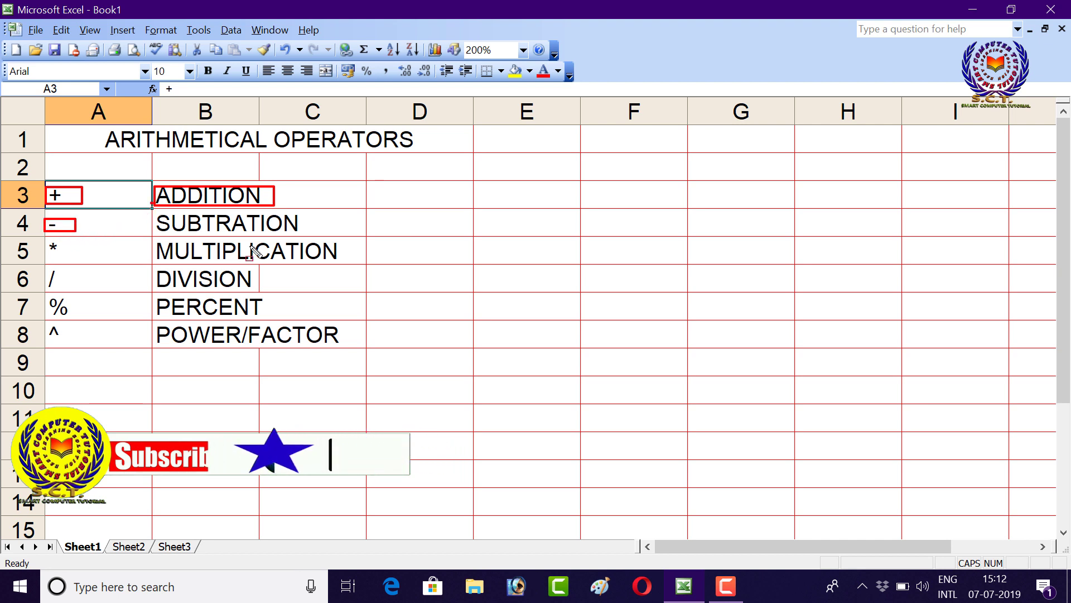
{"action": "mouse_move", "coordinate": [151, 204]}
{"action": "left_mouse_down"}
{"action": "mouse_move", "coordinate": [275, 242]}
{"action": "mouse_move", "coordinate": [336, 241]}
{"action": "left_mouse_up"}
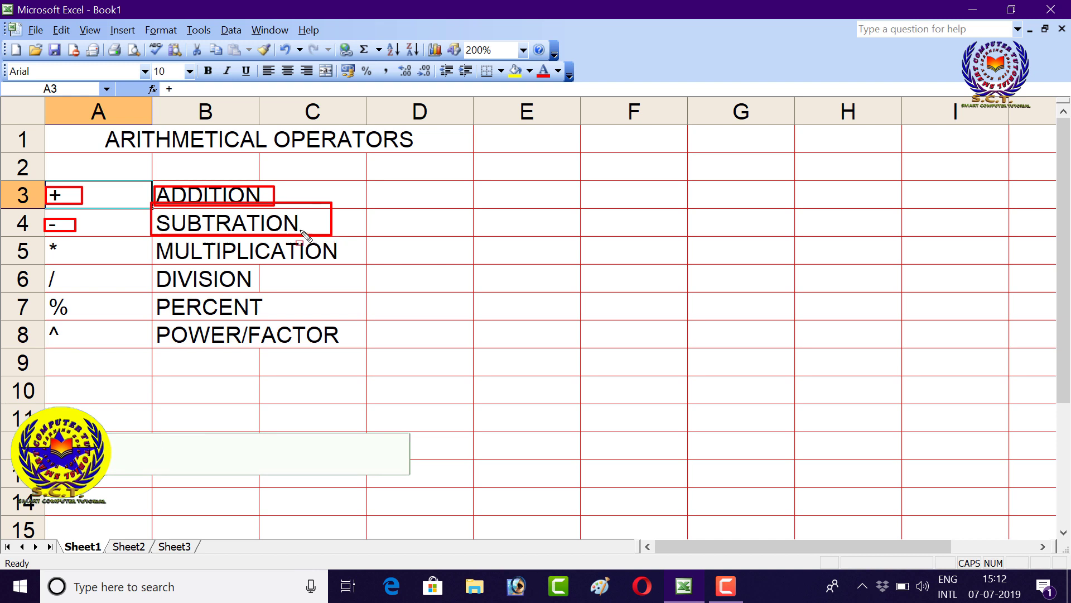
{"action": "left_click_drag", "start_coordinate": [43, 238], "coordinate": [83, 260]}
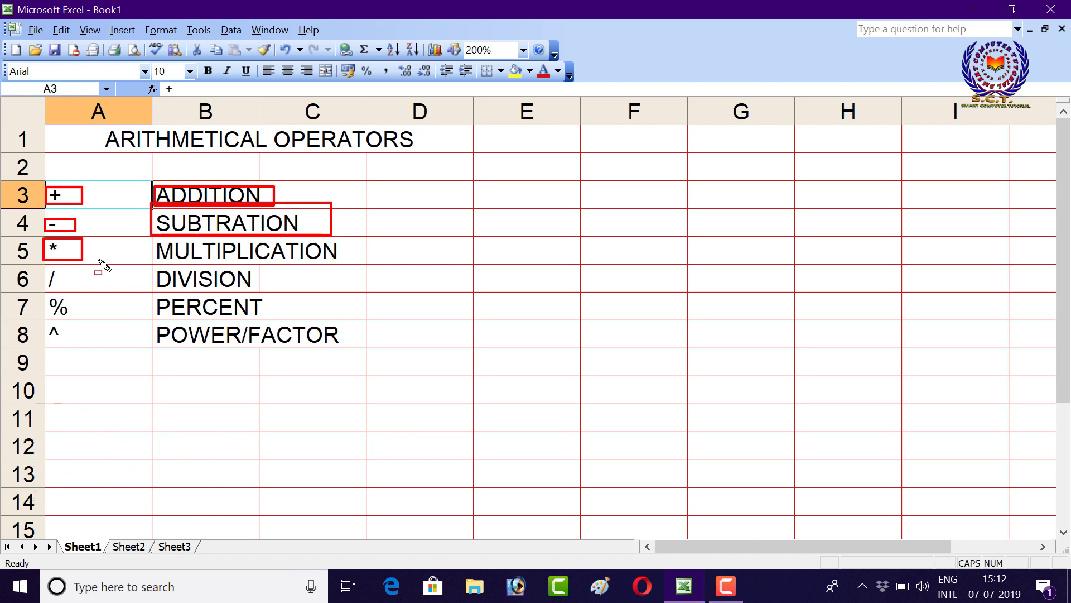
{"action": "left_click_drag", "start_coordinate": [148, 236], "coordinate": [364, 265]}
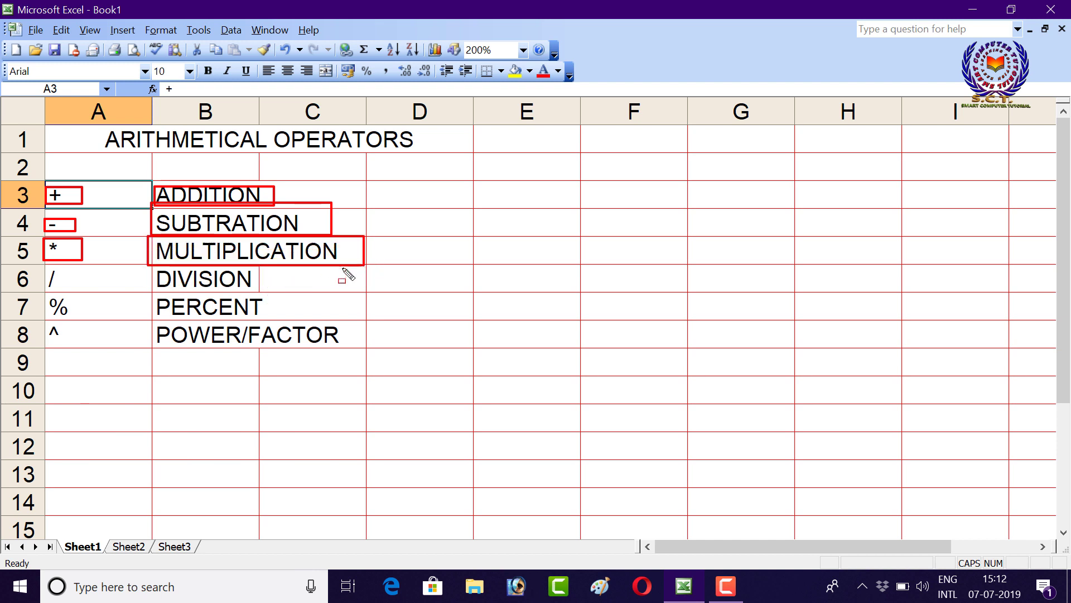
{"action": "left_click_drag", "start_coordinate": [42, 267], "coordinate": [66, 297]}
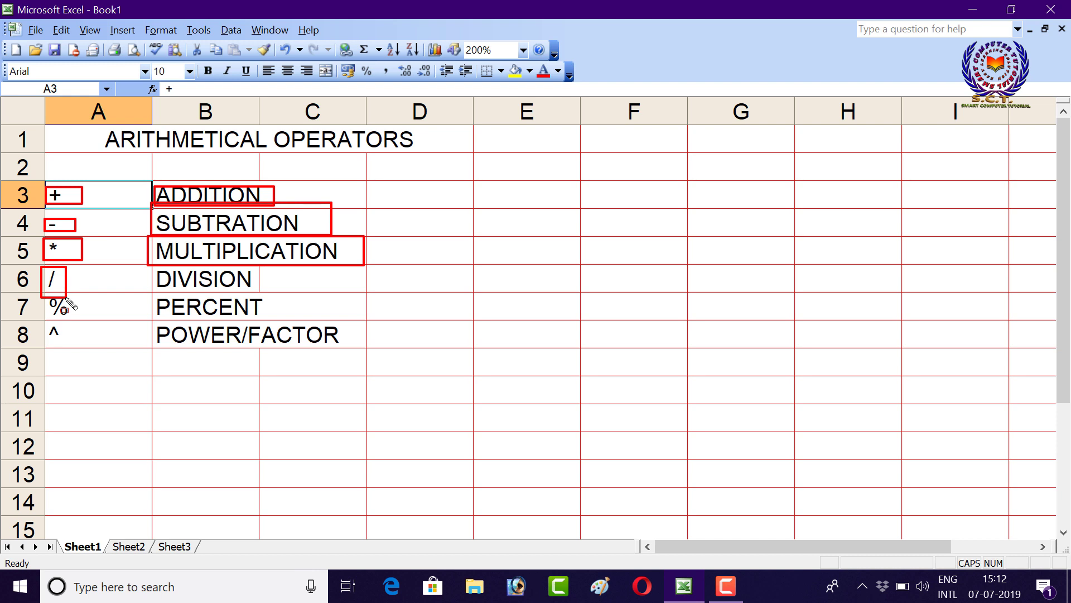
{"action": "left_click_drag", "start_coordinate": [142, 262], "coordinate": [269, 291]}
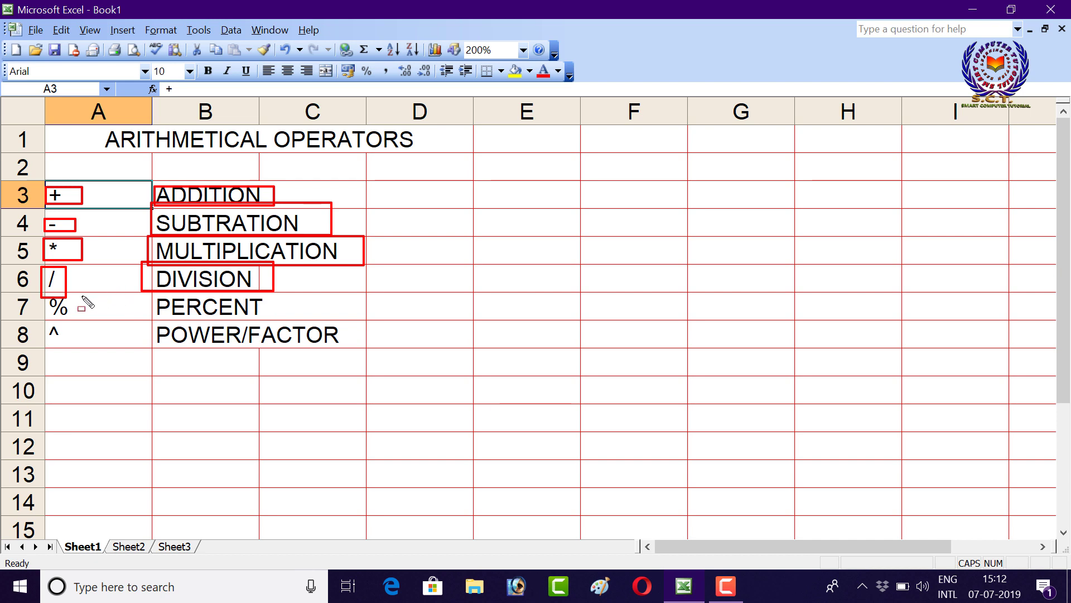
{"action": "left_click_drag", "start_coordinate": [45, 296], "coordinate": [82, 320]}
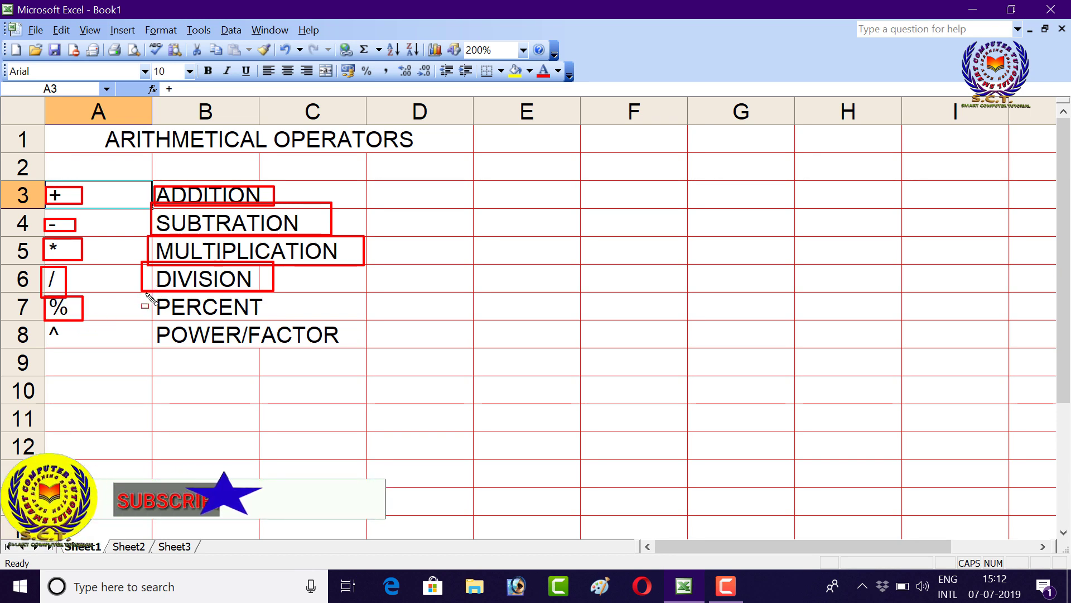
{"action": "left_click_drag", "start_coordinate": [145, 291], "coordinate": [275, 319]}
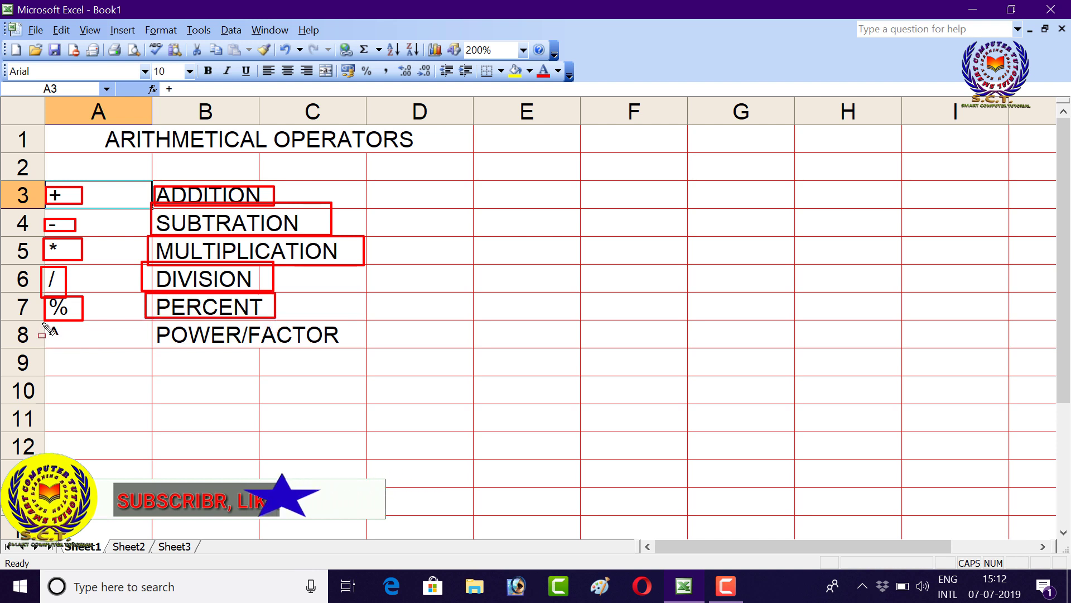
{"action": "left_click_drag", "start_coordinate": [41, 322], "coordinate": [77, 351]}
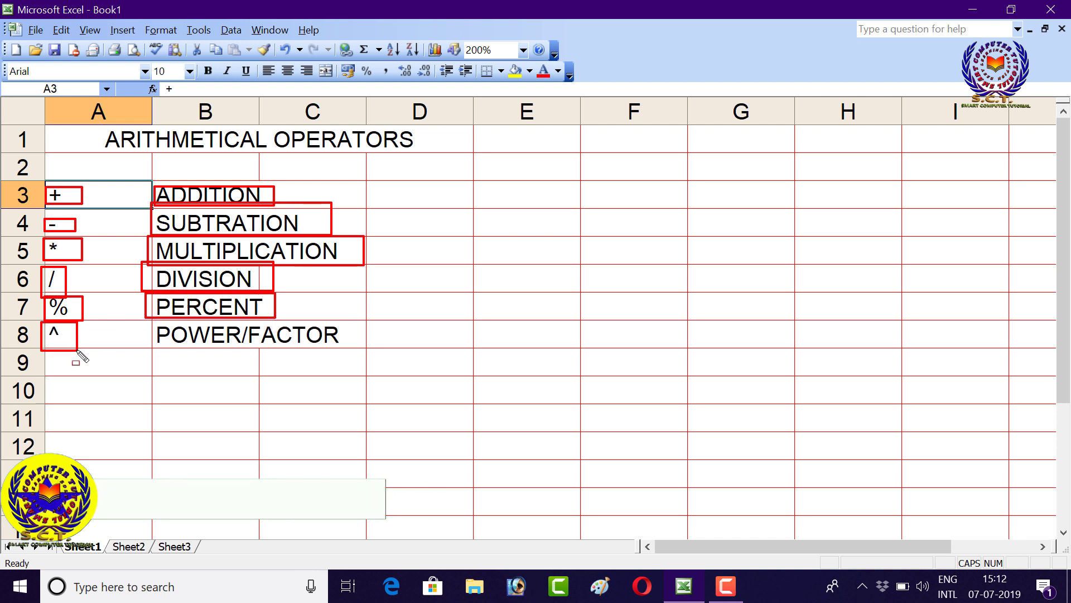
{"action": "left_click", "coordinate": [146, 319]}
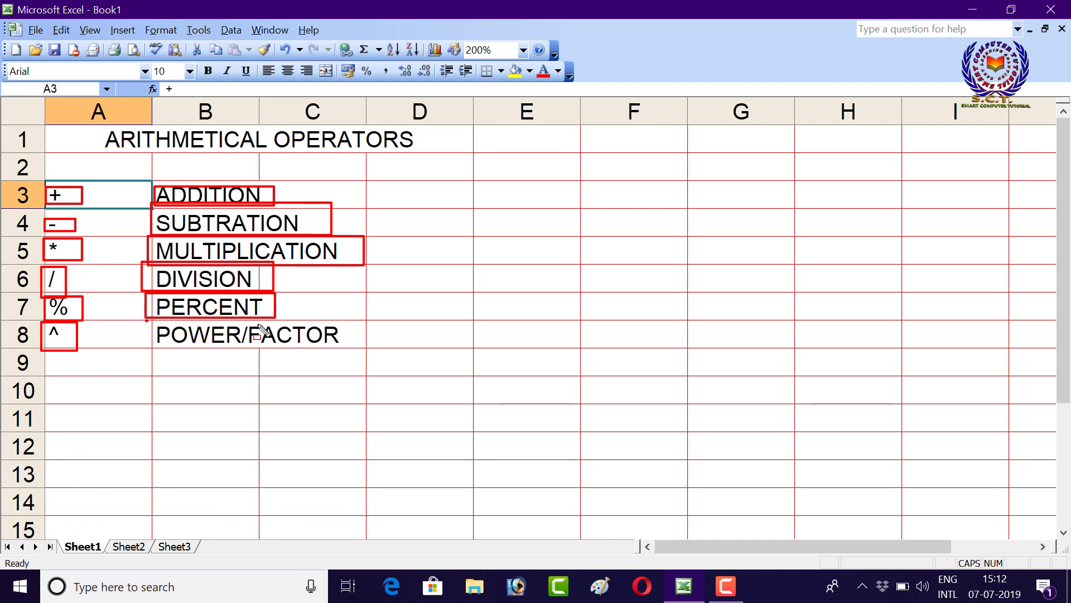
{"action": "left_click_drag", "start_coordinate": [258, 325], "coordinate": [355, 349]}
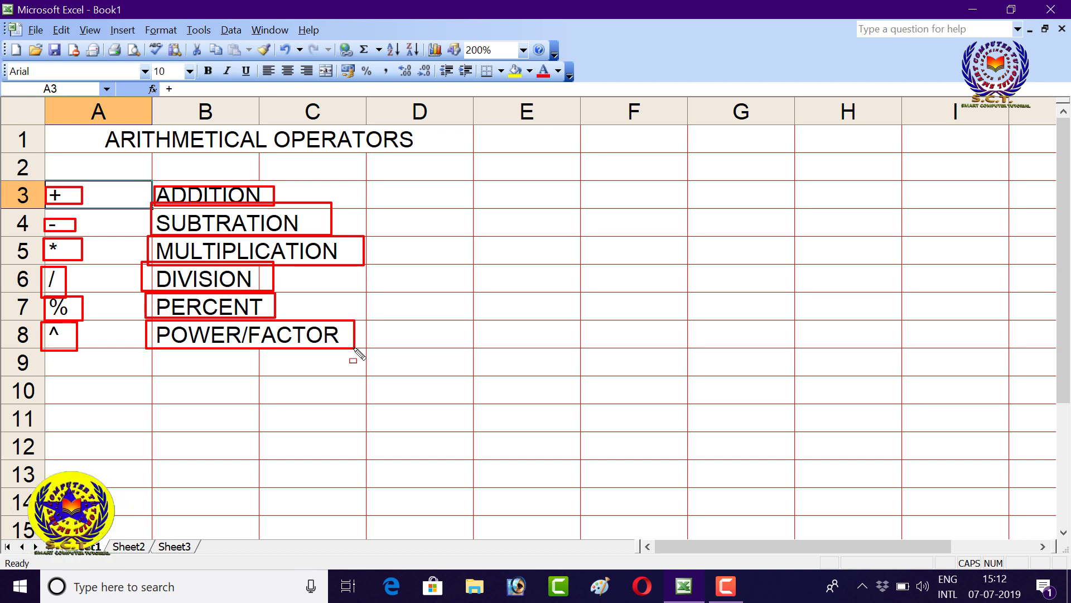
Clear the red pen annotations and select cell D3
{"action": "key", "text": "Escape"}
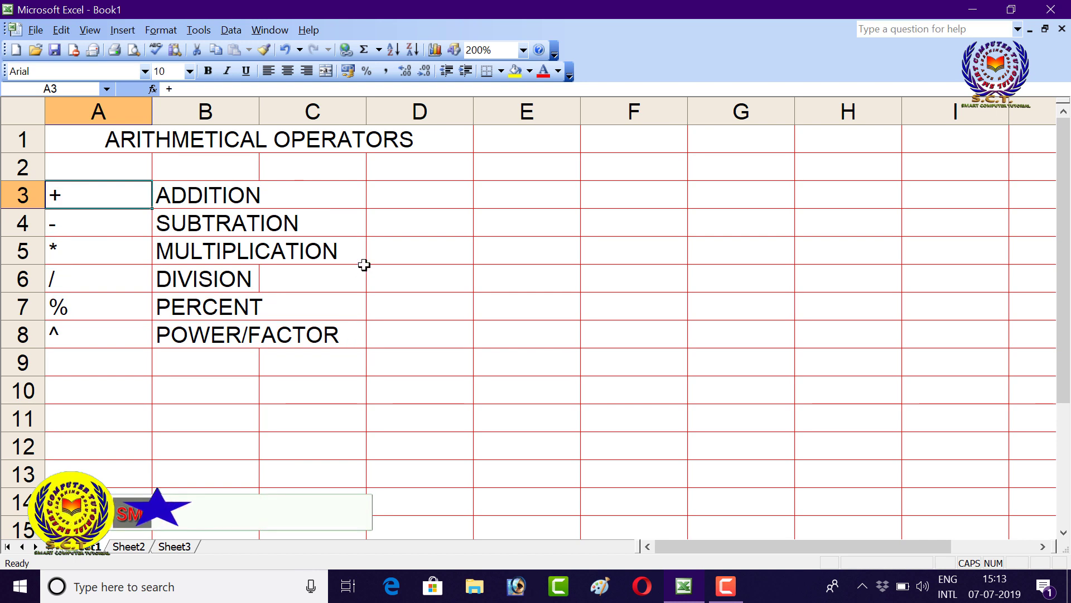
{"action": "left_click", "coordinate": [406, 199]}
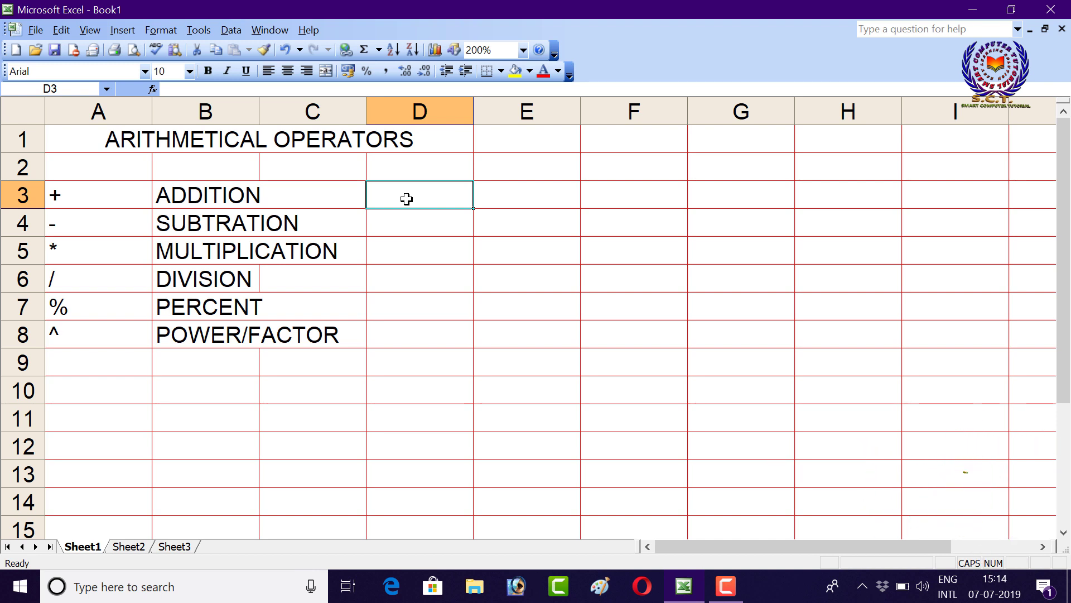
Enter =10+12 in D3 and =5+7 in D4, showing 22 and 12
{"action": "type", "text": "="}
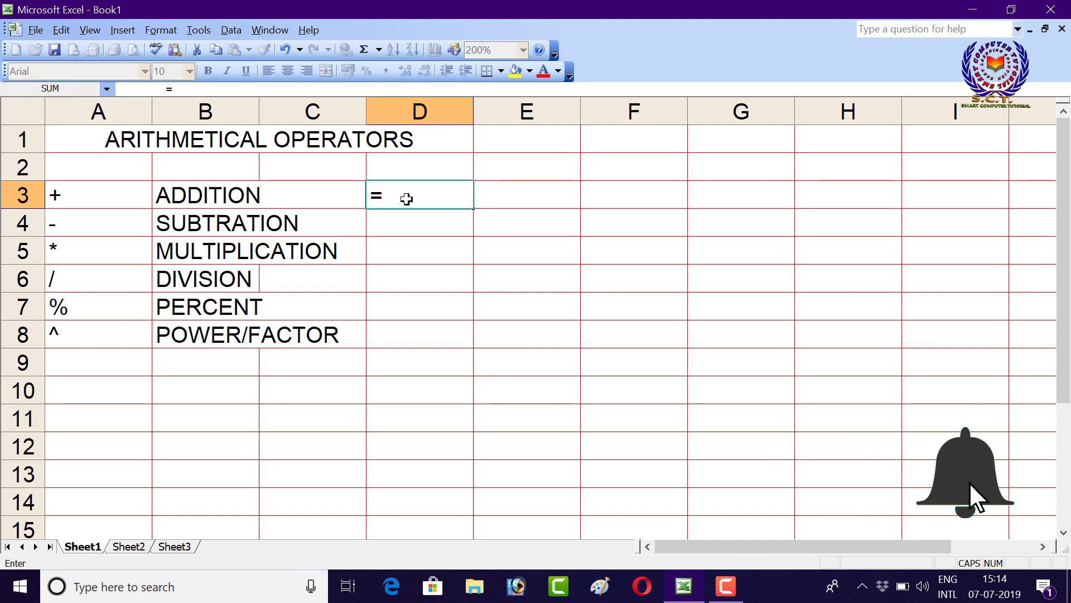
{"action": "key", "text": "Escape"}
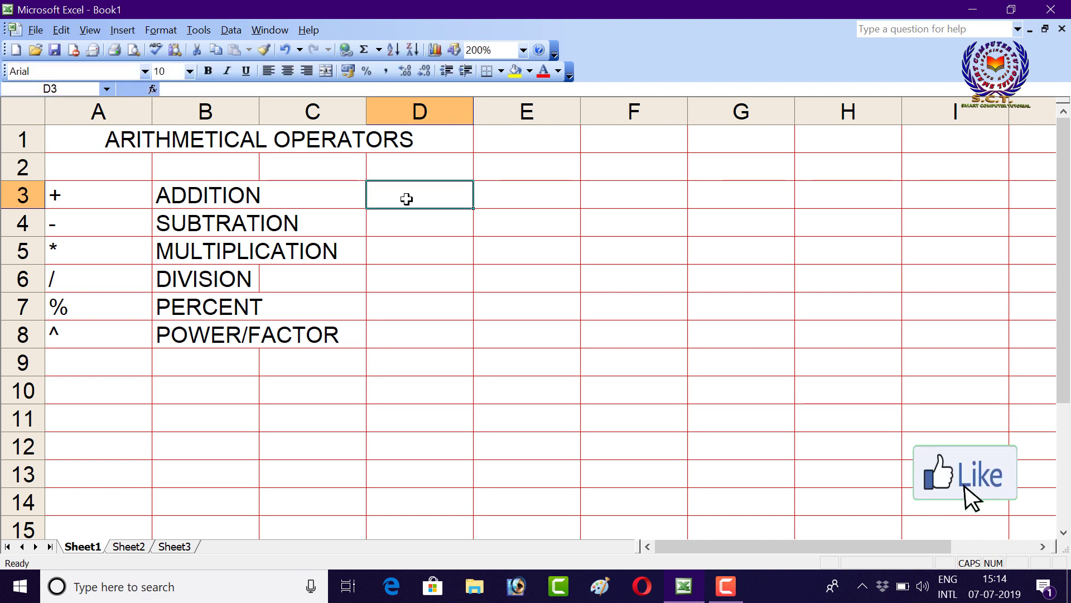
{"action": "type", "text": "=10"}
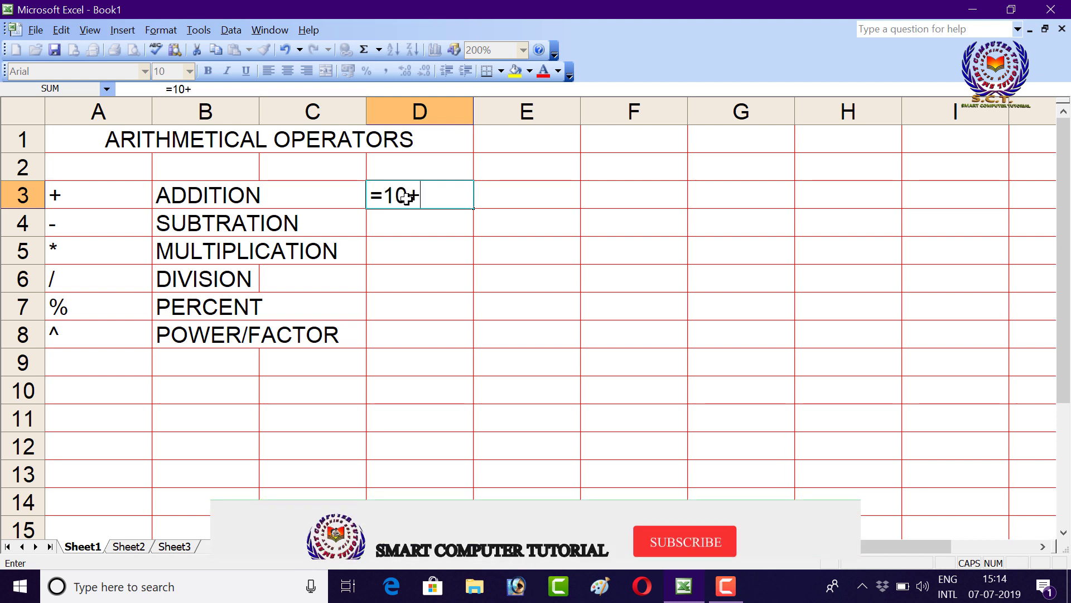
{"action": "type", "text": "+12"}
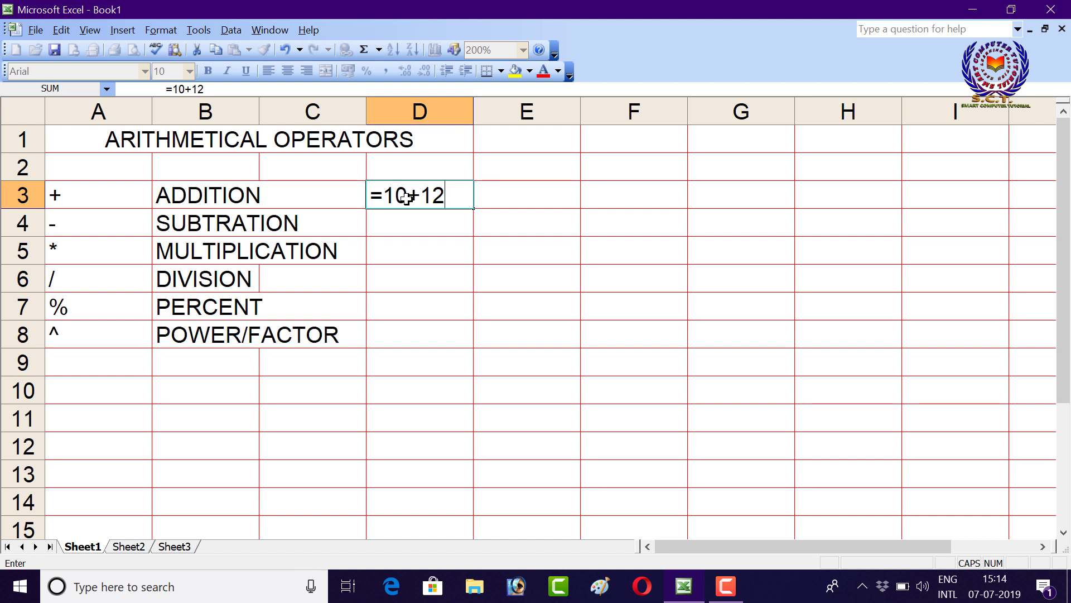
{"action": "key", "text": "Return"}
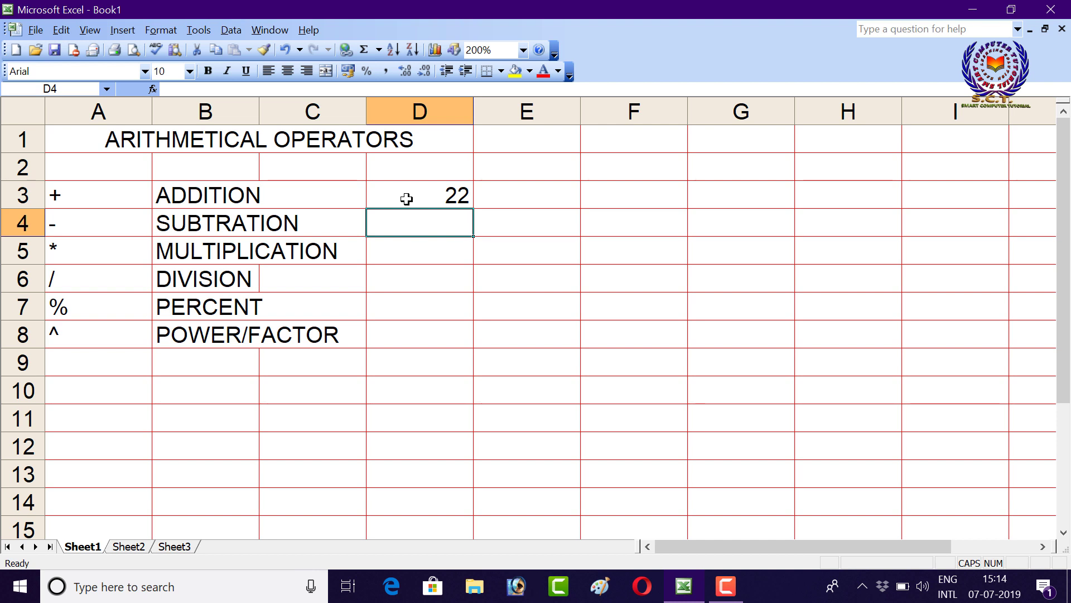
{"action": "type", "text": "=5+"}
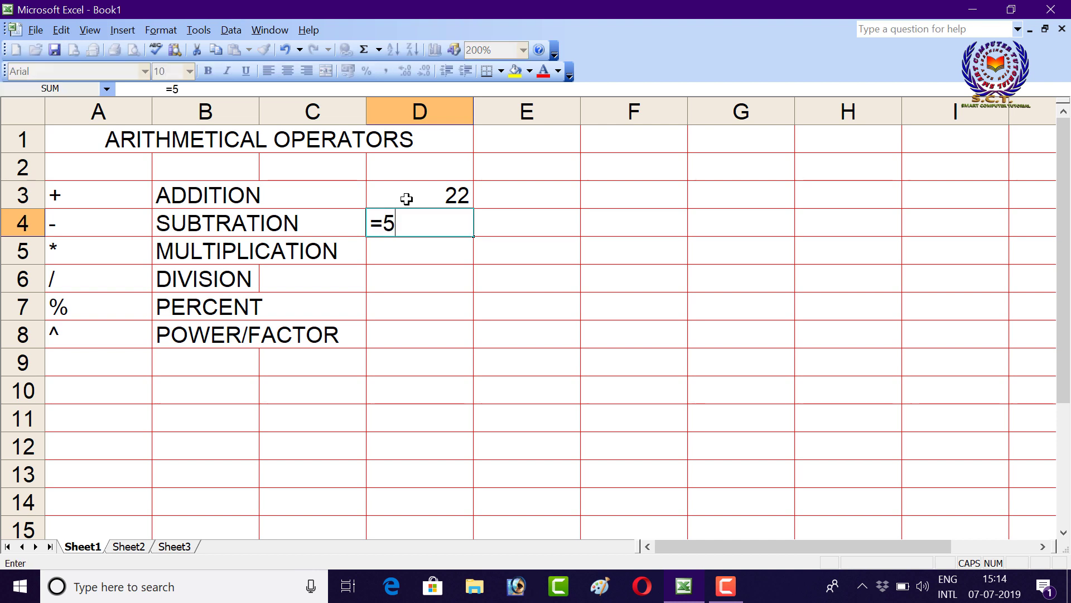
{"action": "type", "text": "7"}
{"action": "key", "text": "Return"}
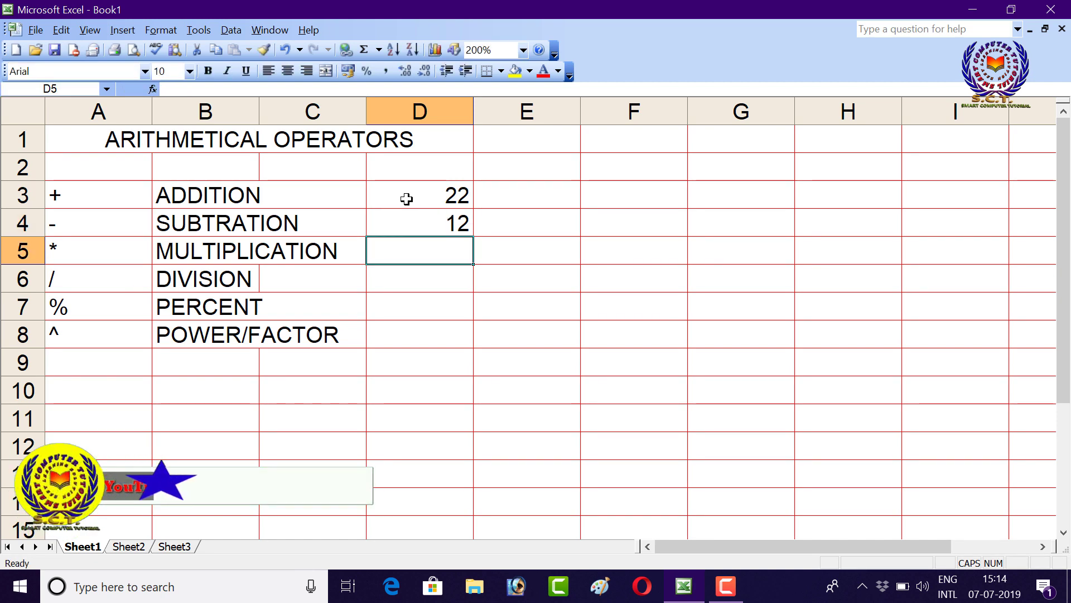
{"action": "key", "text": "Up"}
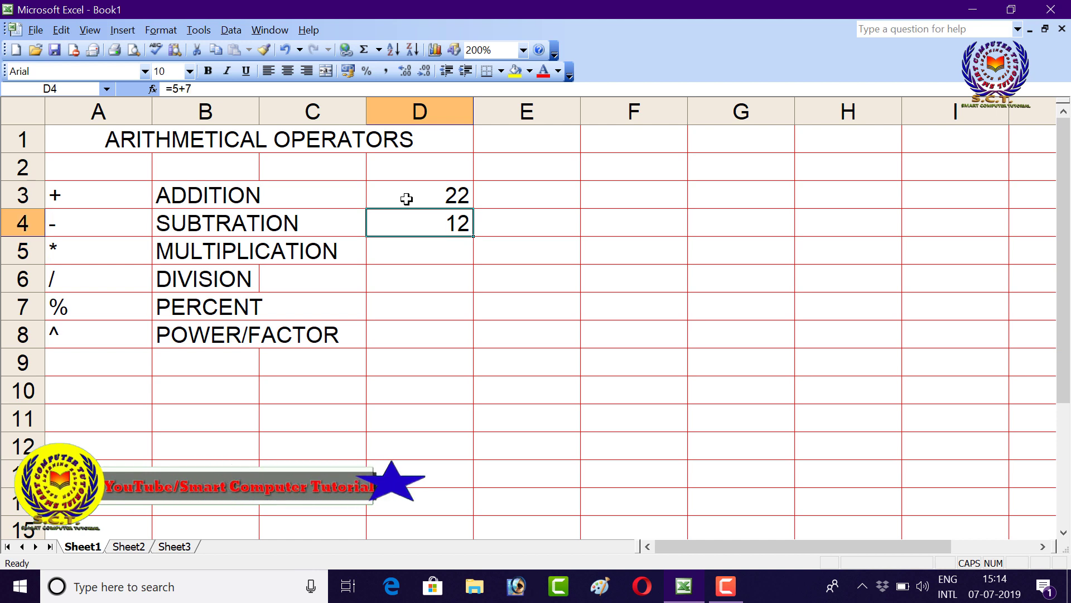
Clear D4, then enter =5+7 in E3 and =206+427 in F3, giving 12 and 633
{"action": "key", "text": "Up"}
{"action": "key", "text": "Right"}
{"action": "type", "text": "="}
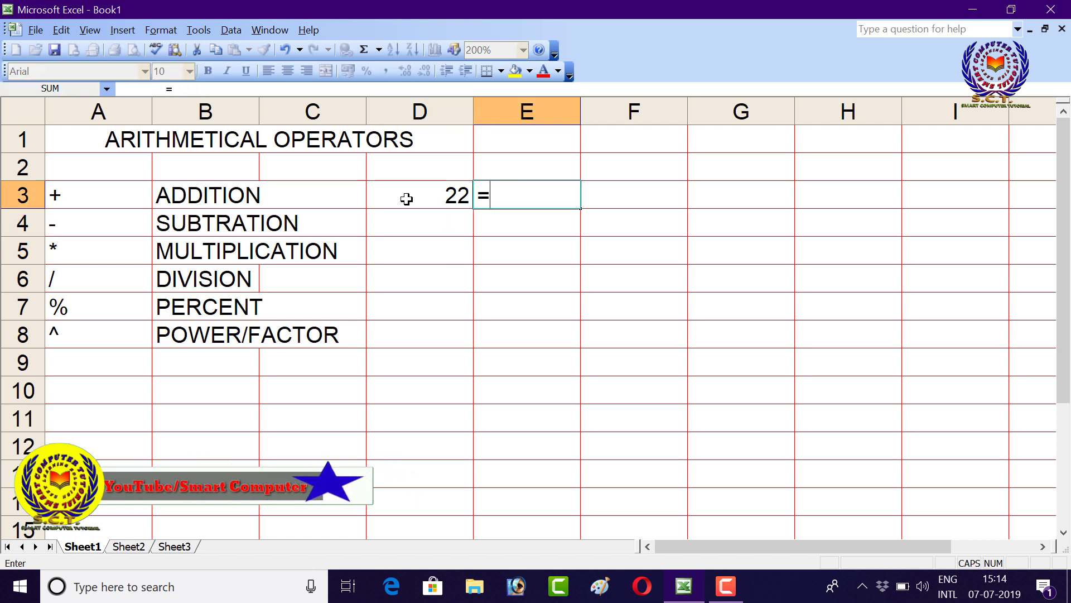
{"action": "type", "text": "5+"}
{"action": "type", "text": "7"}
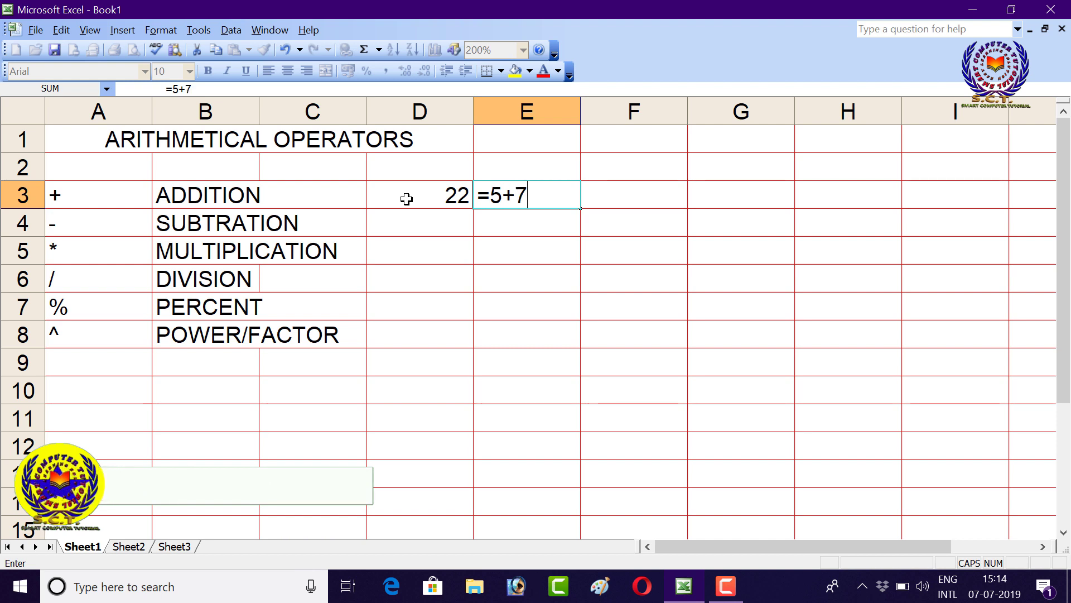
{"action": "key", "text": "Return"}
{"action": "key", "text": "Up"}
{"action": "key", "text": "Right"}
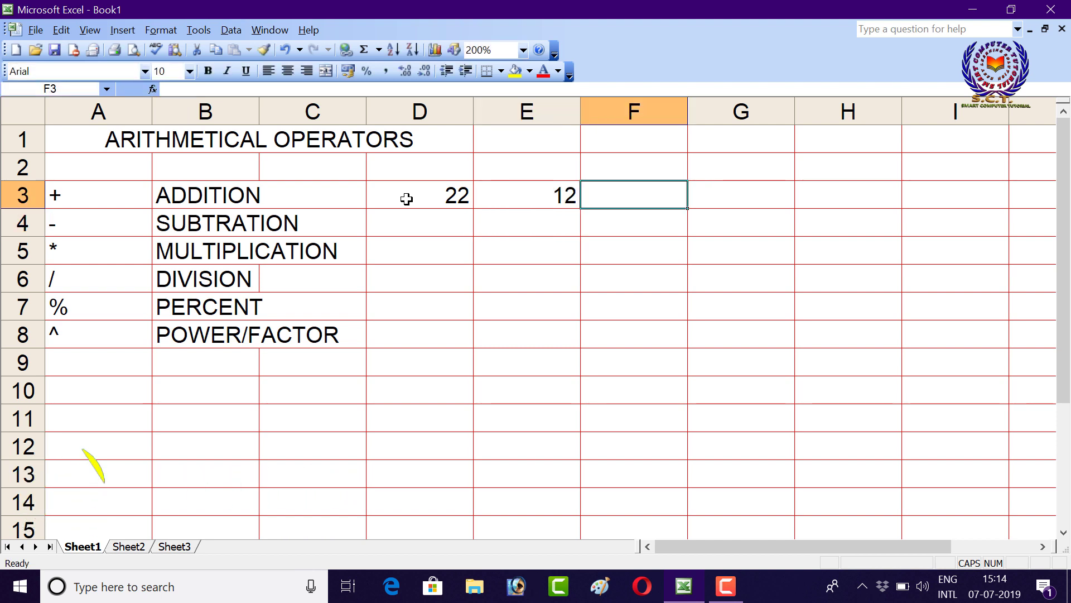
{"action": "type", "text": "="}
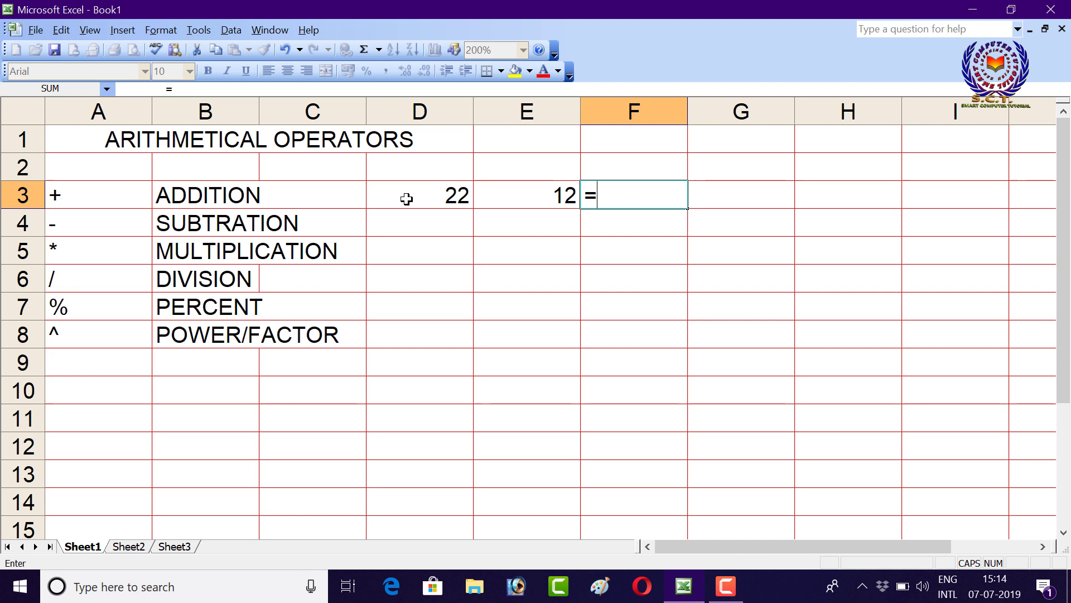
{"action": "type", "text": "206+427"}
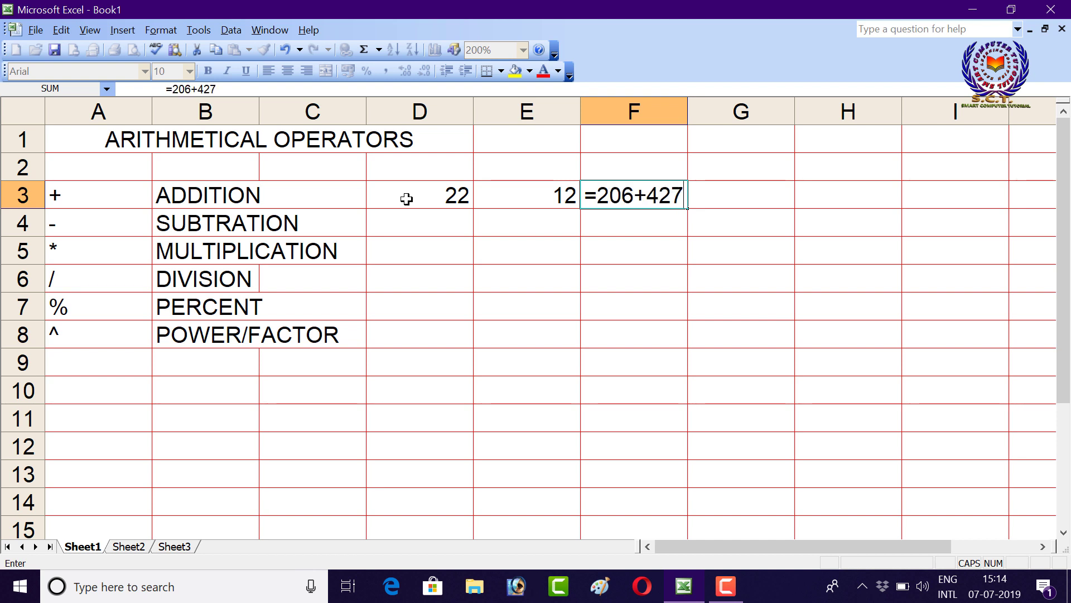
{"action": "key", "text": "Return"}
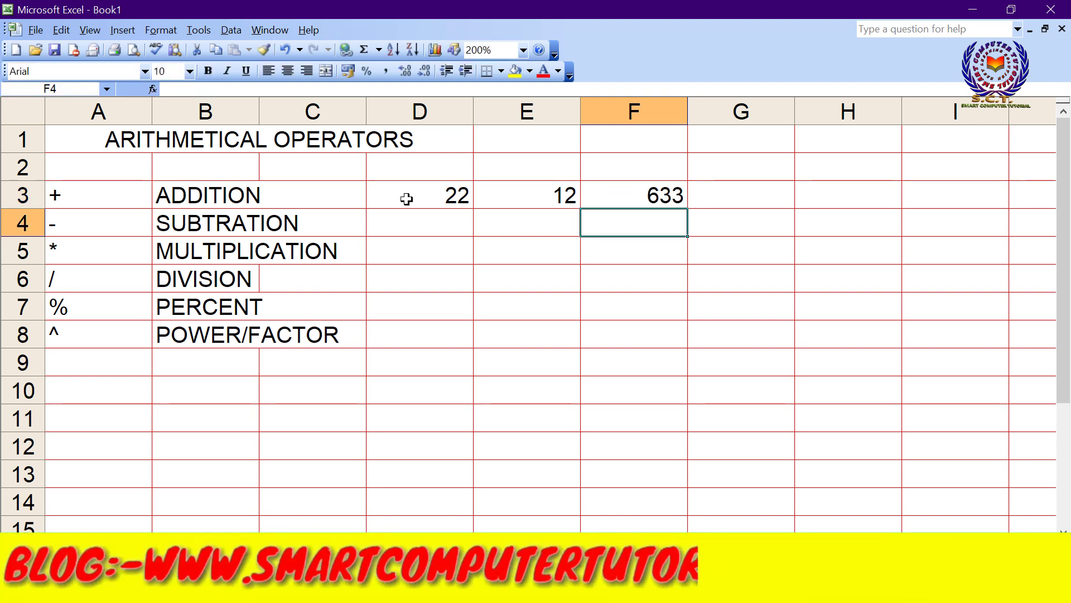
Enter =22-12, =12-22 and =45-10 in D4:F4, giving 10, -10 and 35
{"action": "key", "text": "Left"}
{"action": "key", "text": "Left"}
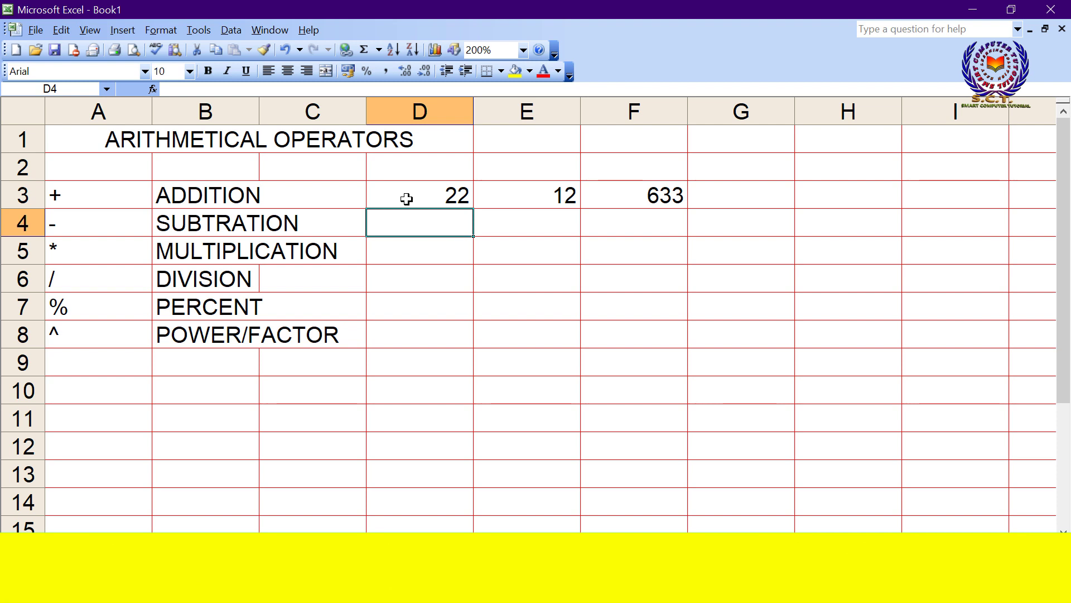
{"action": "key", "text": "Down"}
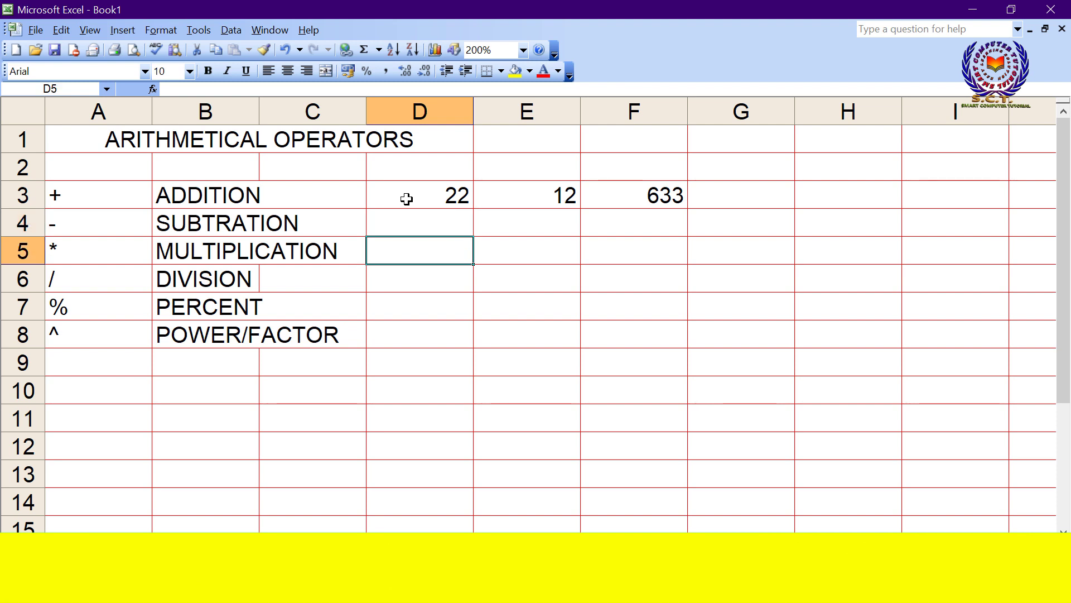
{"action": "key", "text": "Up"}
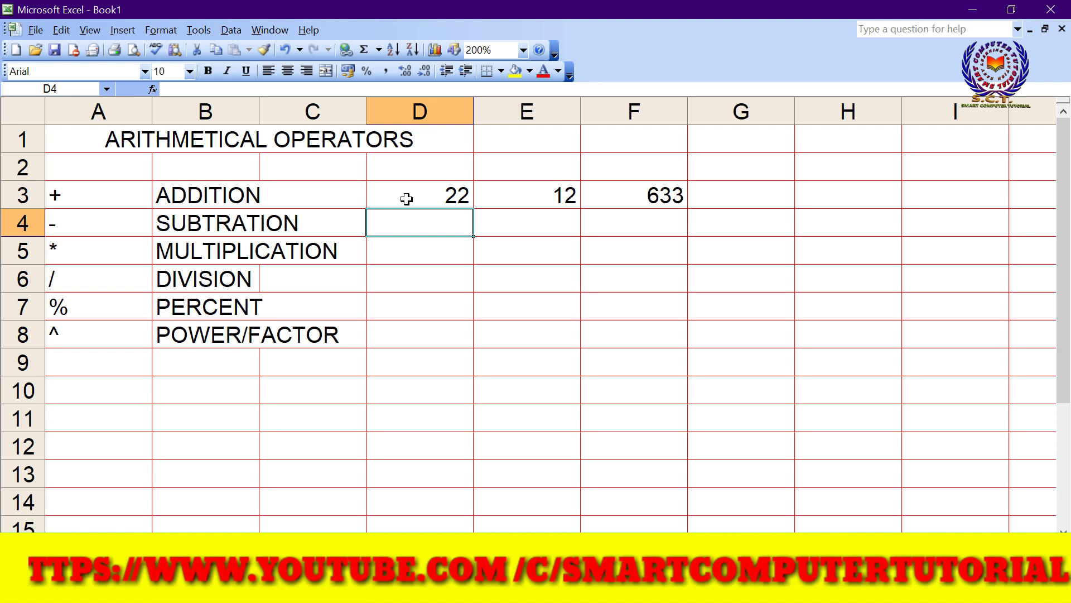
{"action": "type", "text": "=22-"}
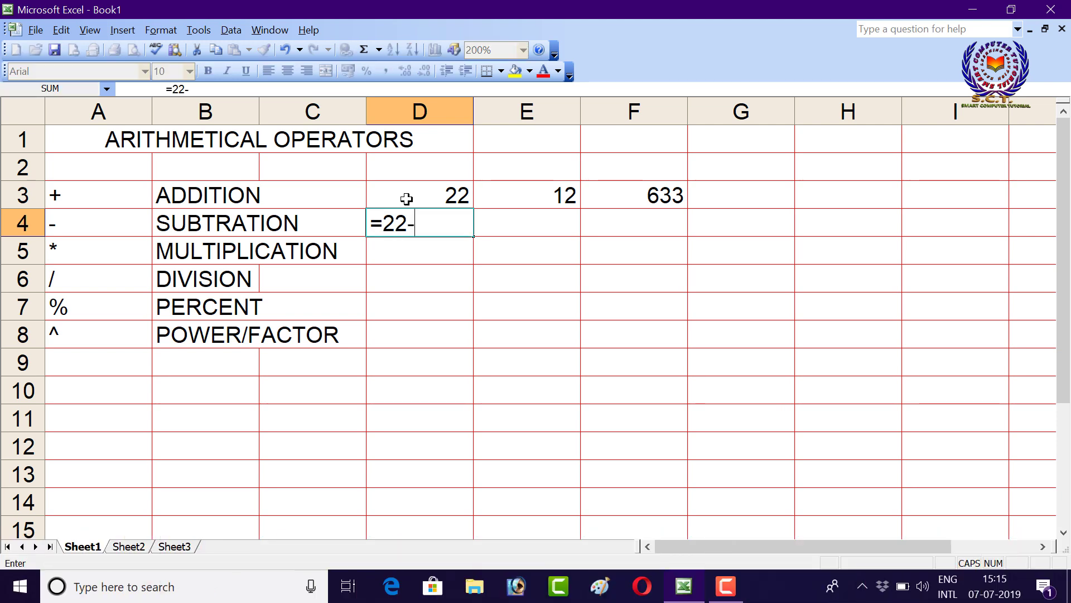
{"action": "type", "text": "12"}
{"action": "key", "text": "Return"}
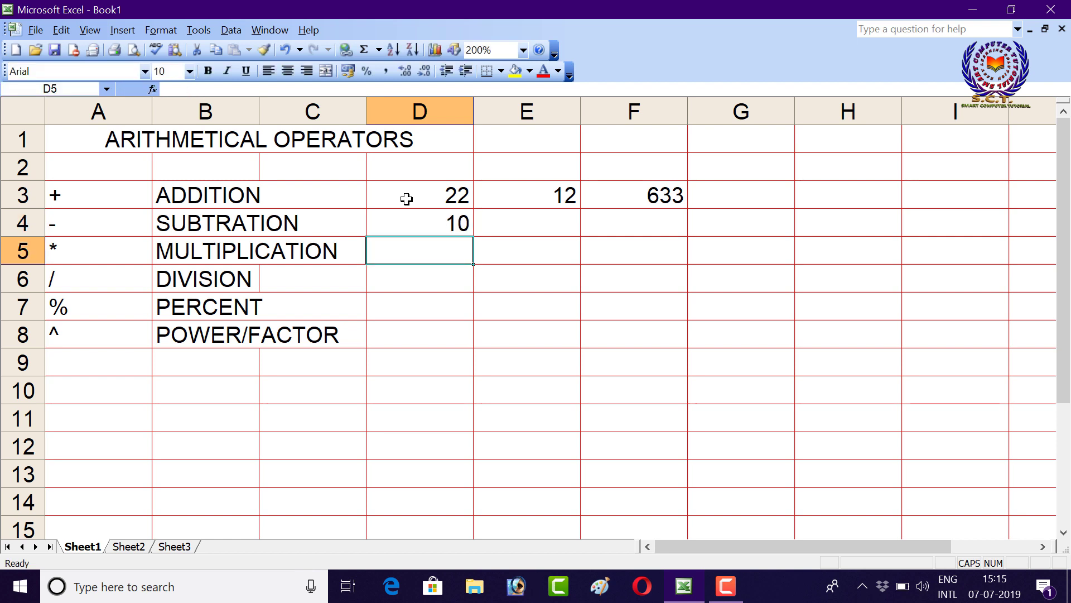
{"action": "key", "text": "Up"}
{"action": "key", "text": "Right"}
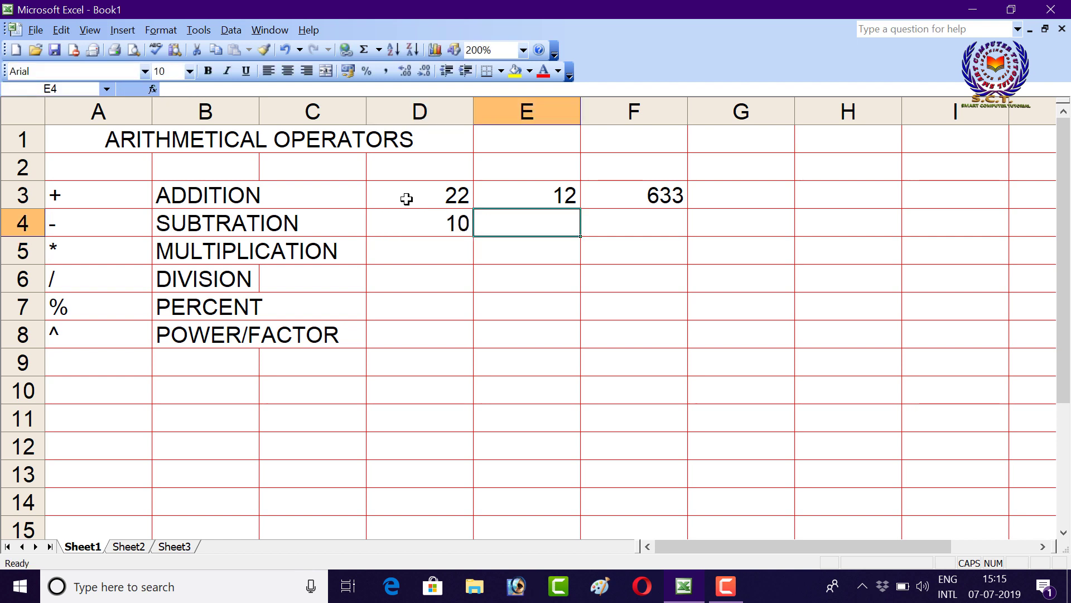
{"action": "type", "text": "=12-"}
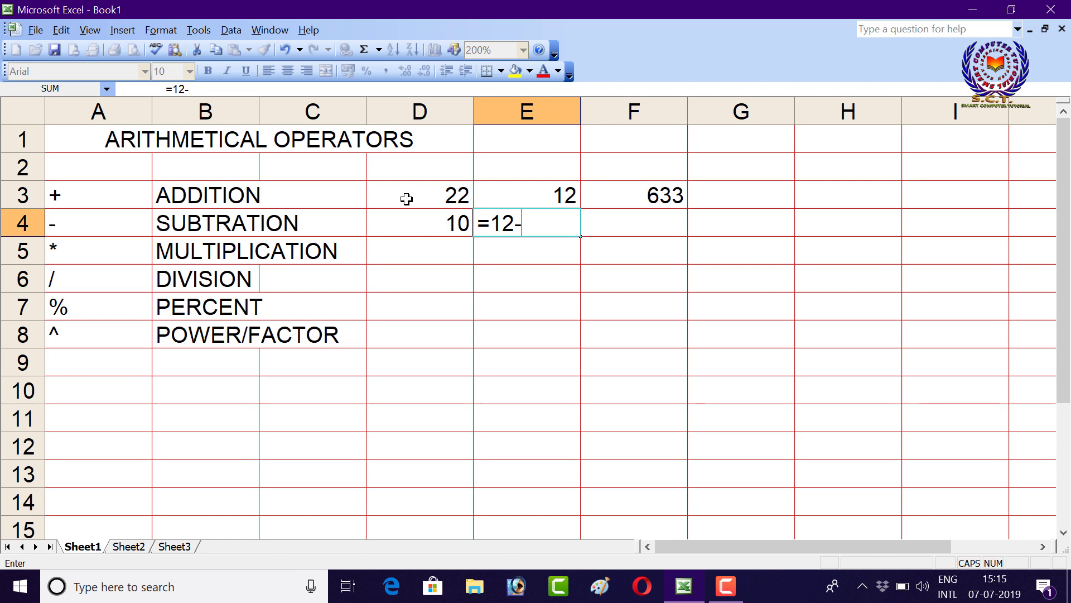
{"action": "type", "text": "22"}
{"action": "key", "text": "Return"}
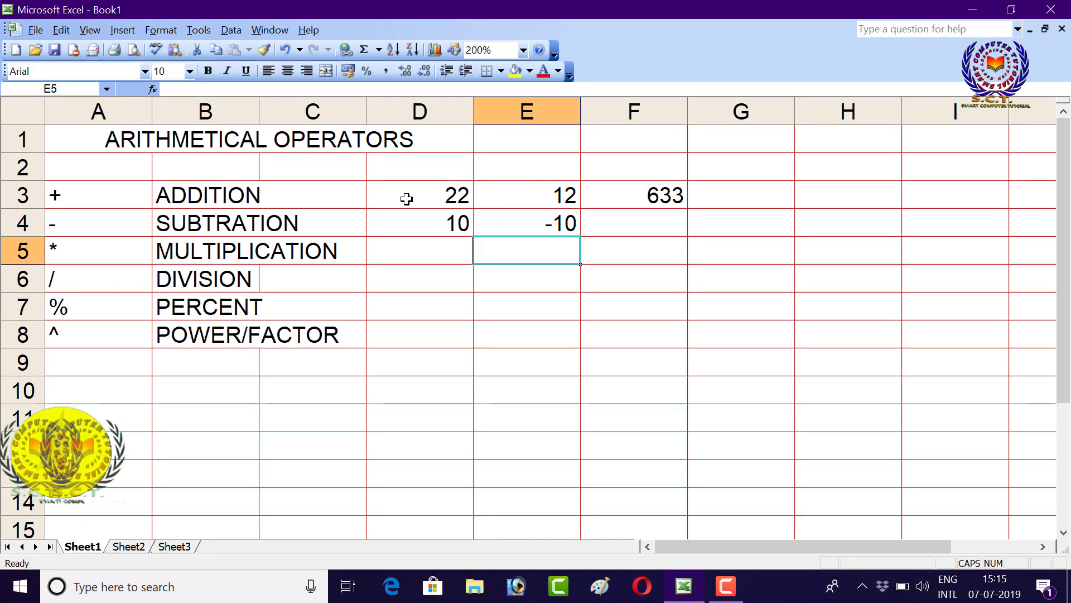
{"action": "key", "text": "Up"}
{"action": "key", "text": "Right"}
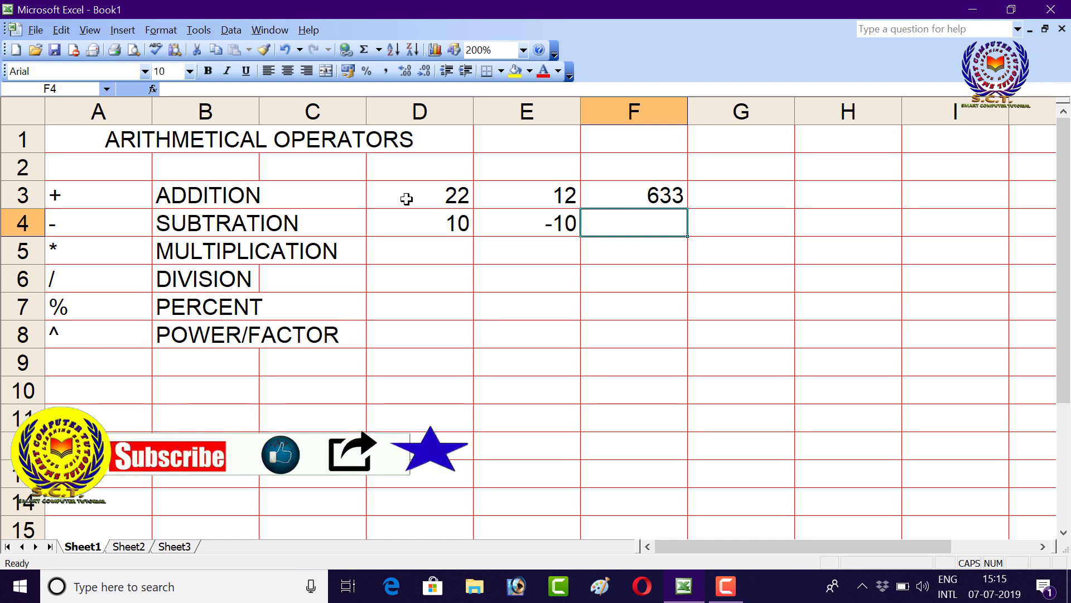
{"action": "type", "text": "="}
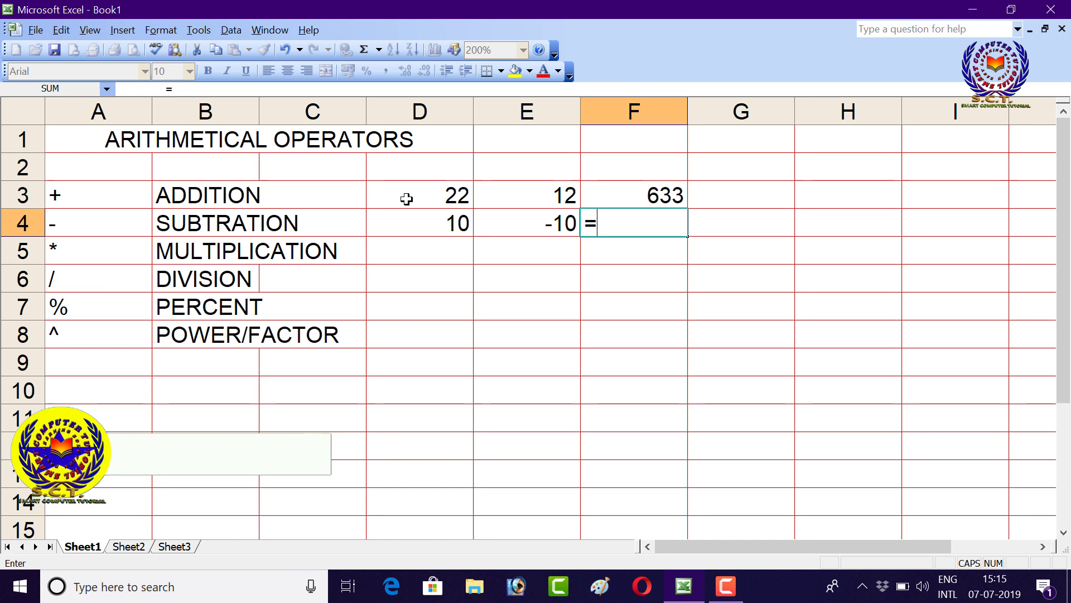
{"action": "type", "text": "45-10"}
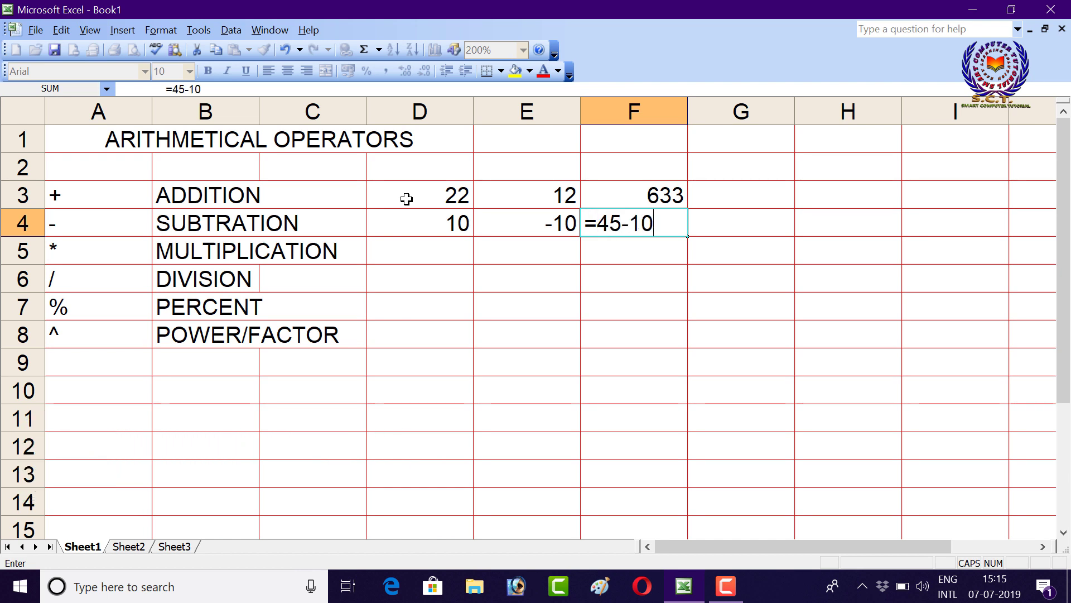
{"action": "key", "text": "Return"}
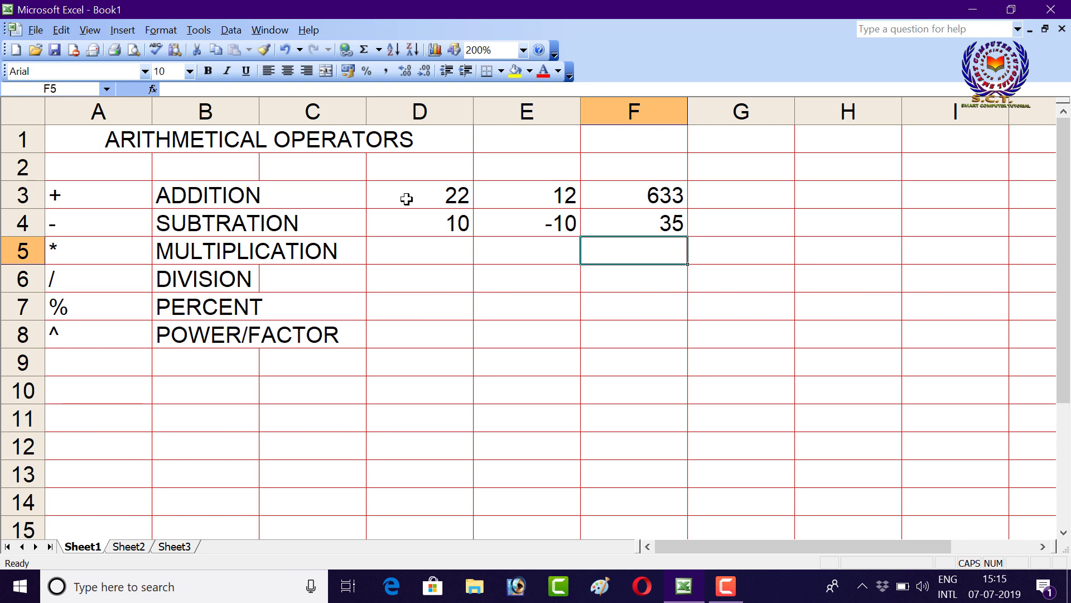
{"action": "key", "text": "Left"}
{"action": "key", "text": "Left"}
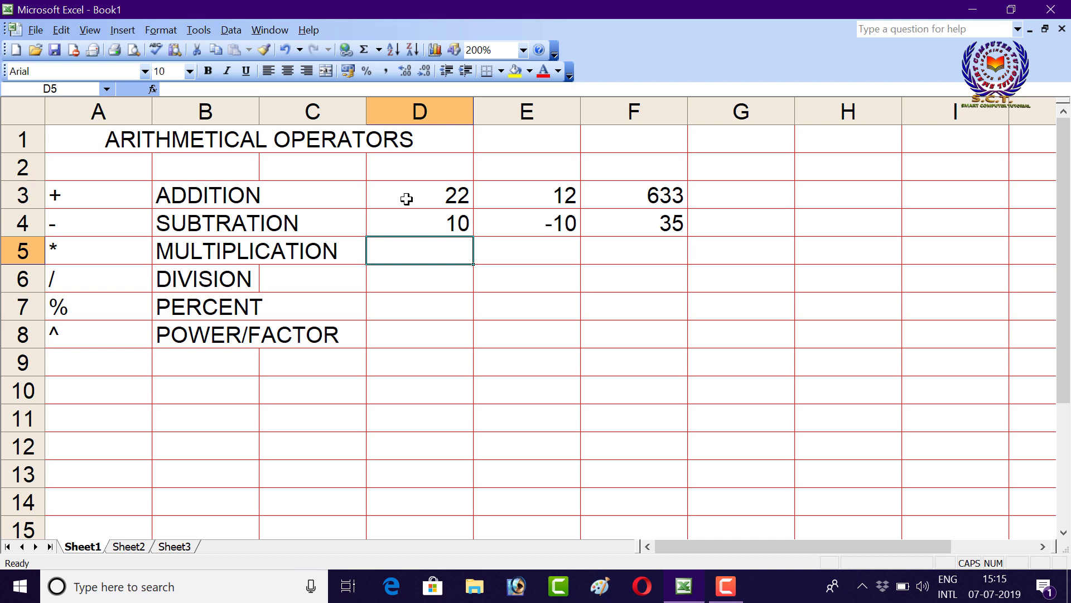
Enter =14*2, =14*58 and =5*2 across D5:F5, giving 28, 812 and 10
{"action": "type", "text": "=14"}
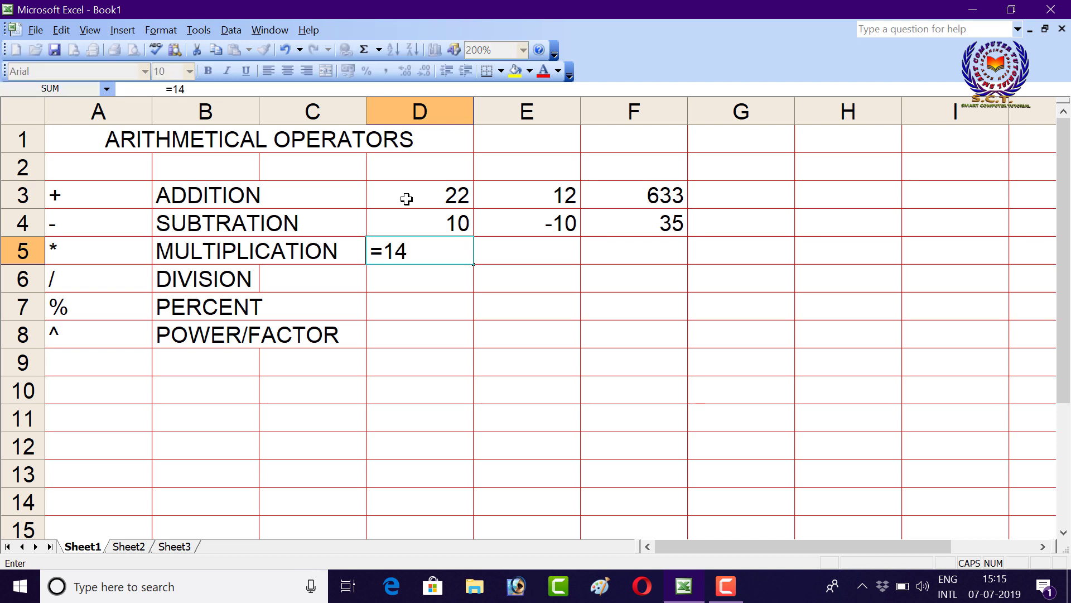
{"action": "type", "text": "*2"}
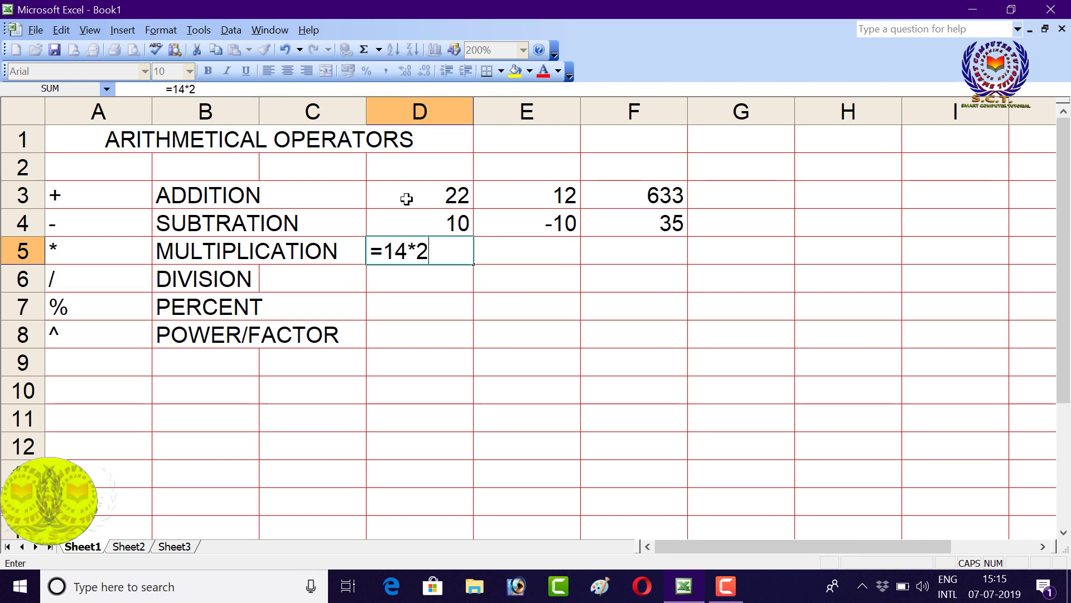
{"action": "key", "text": "Return"}
{"action": "key", "text": "Up"}
{"action": "key", "text": "Right"}
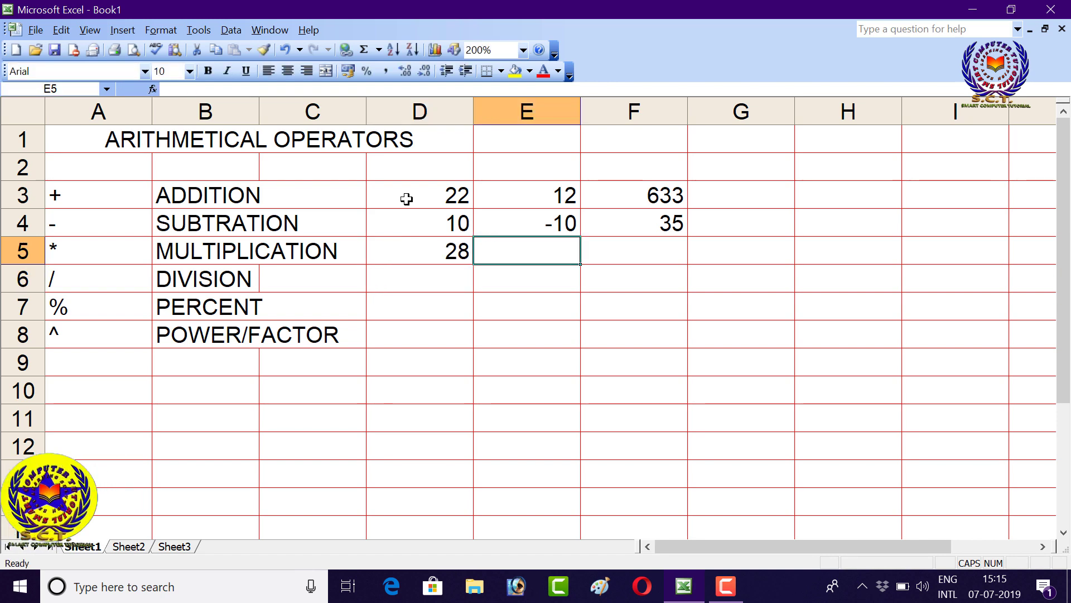
{"action": "type", "text": "="}
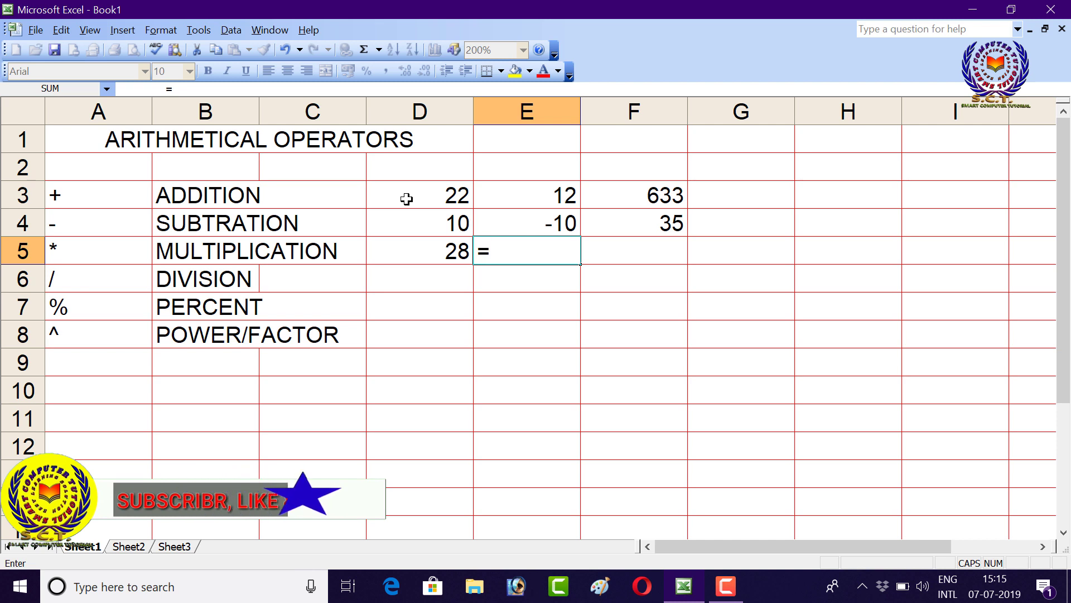
{"action": "type", "text": "14*"}
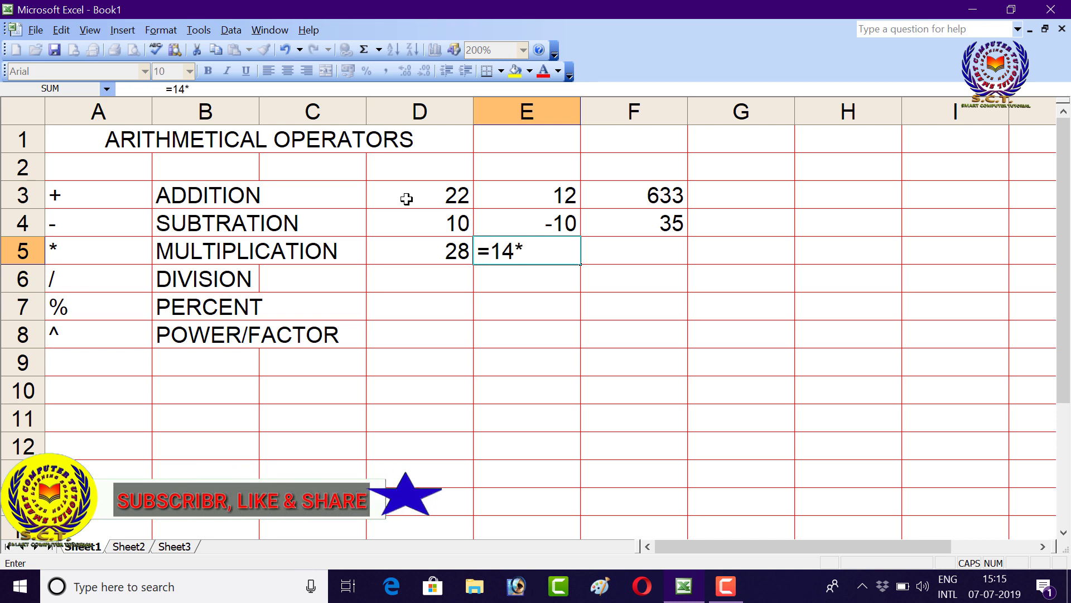
{"action": "type", "text": "58"}
{"action": "key", "text": "Return"}
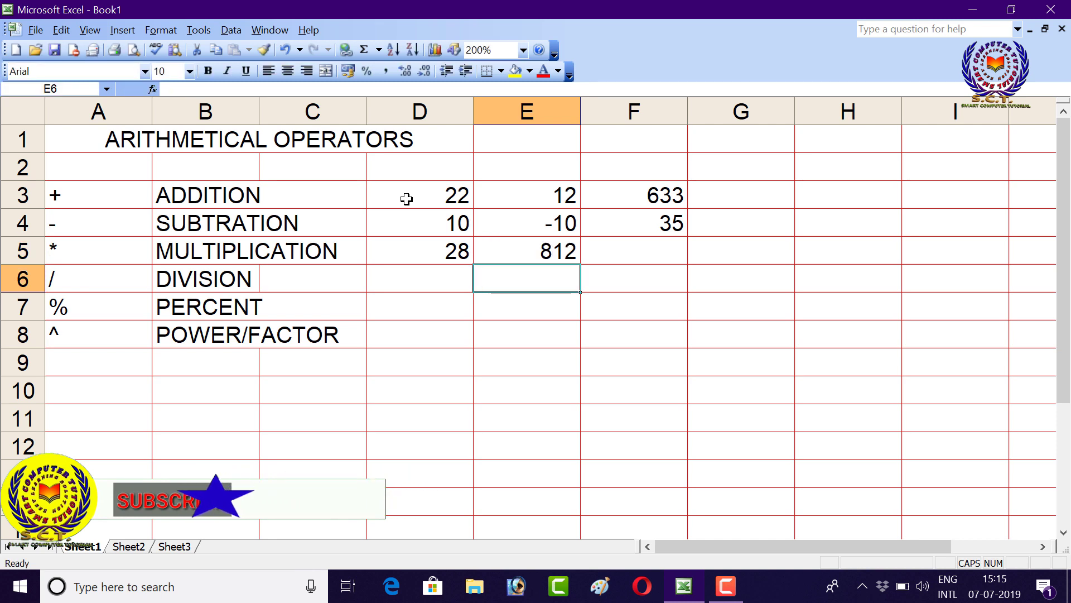
{"action": "key", "text": "Up"}
{"action": "key", "text": "Right"}
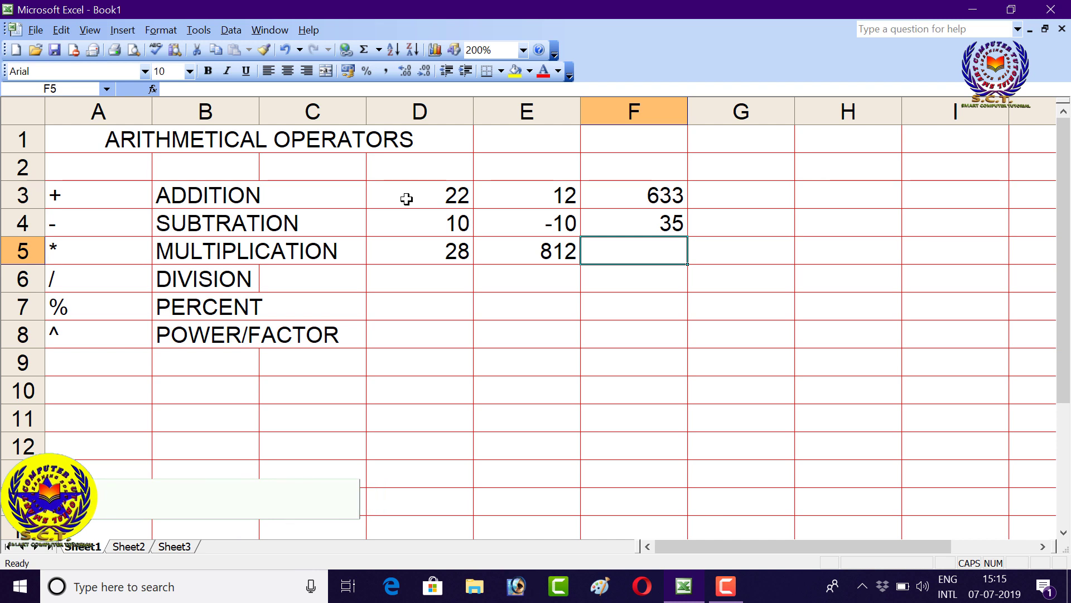
{"action": "type", "text": "=5*2"}
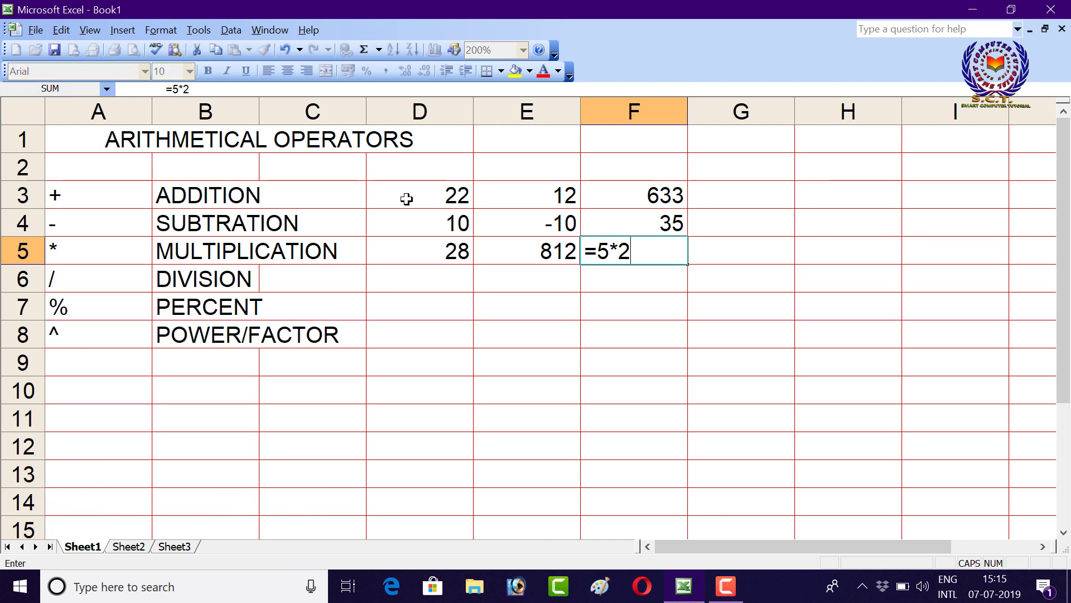
{"action": "key", "text": "Return"}
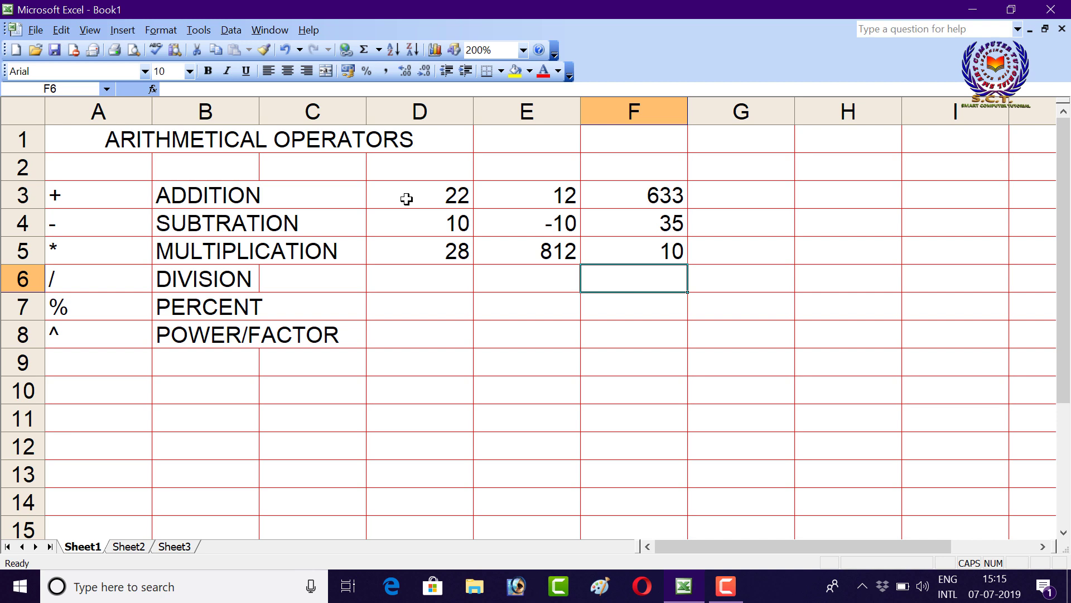
{"action": "key", "text": "Left"}
{"action": "key", "text": "Left"}
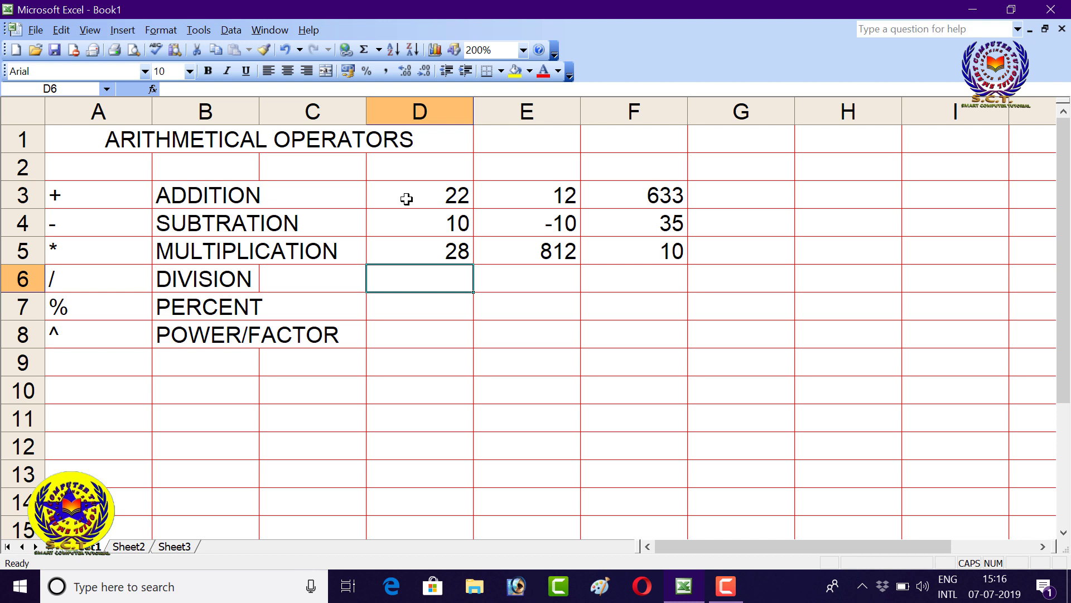
Enter =12/3, =102/3 and =45/2 across D6:F6, giving 4, 34 and 22.5
{"action": "type", "text": "="}
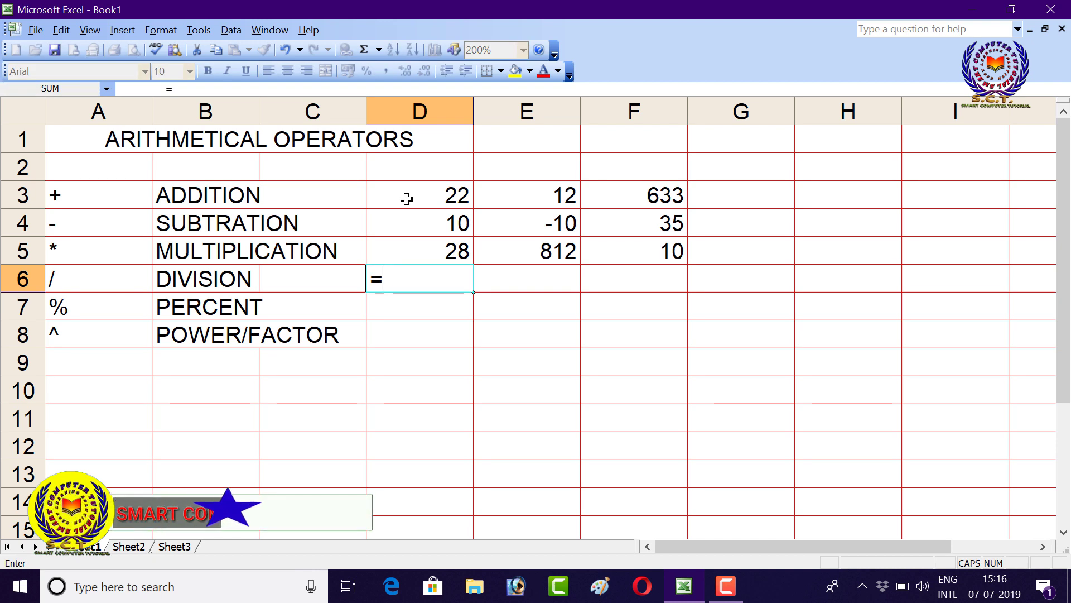
{"action": "type", "text": "12/3"}
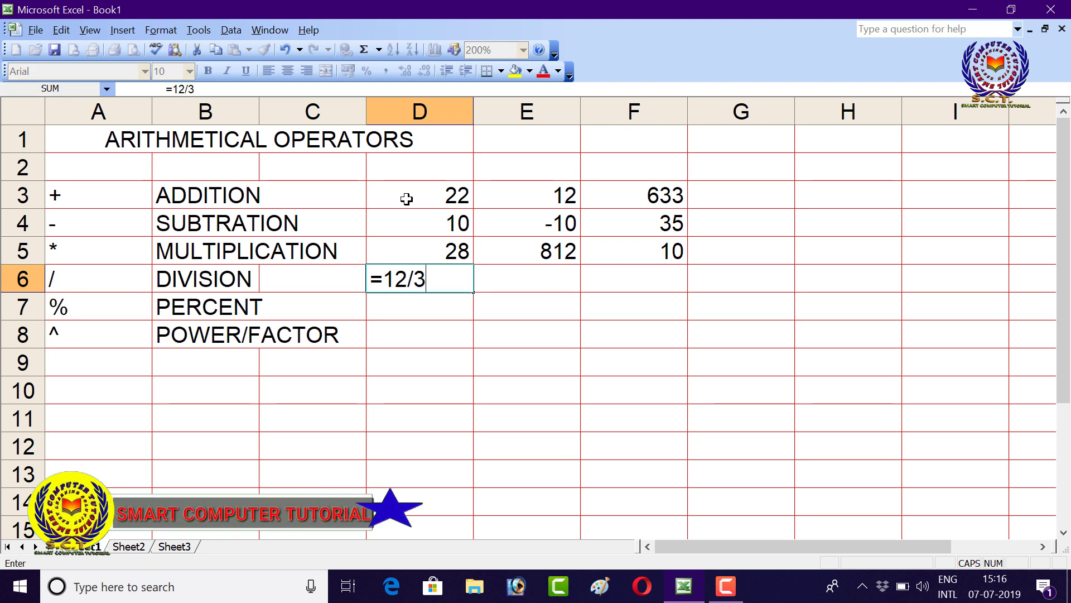
{"action": "key", "text": "Return"}
{"action": "key", "text": "Up"}
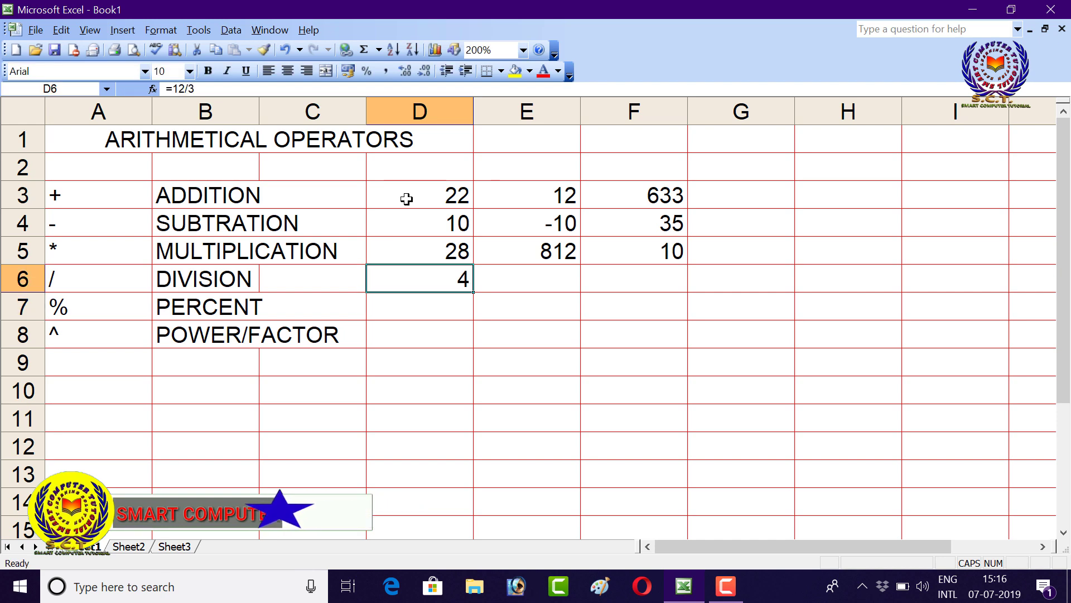
{"action": "key", "text": "Right"}
{"action": "type", "text": "="}
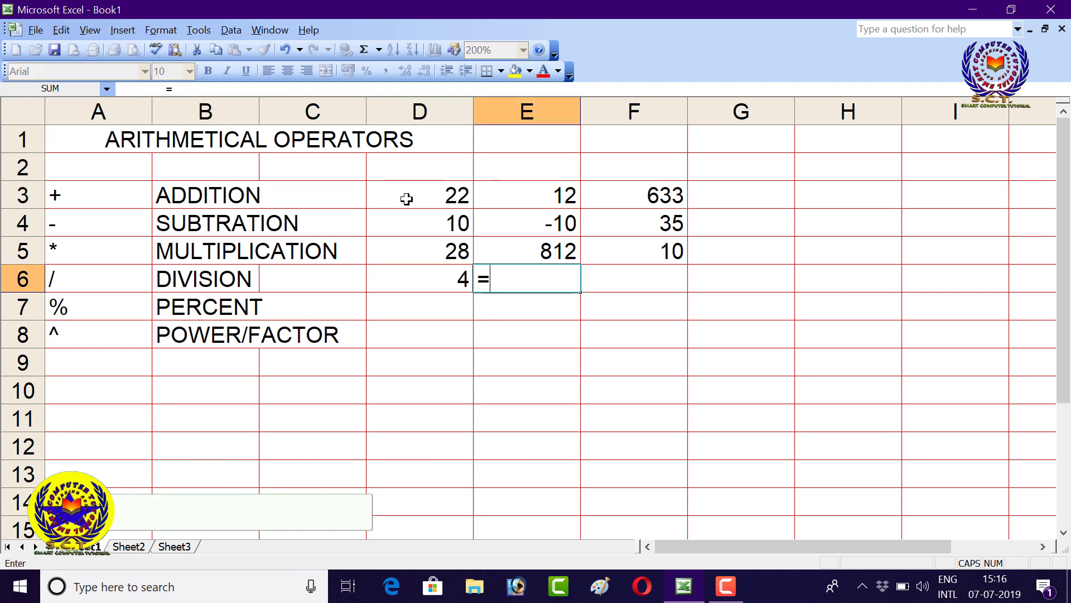
{"action": "type", "text": "10"}
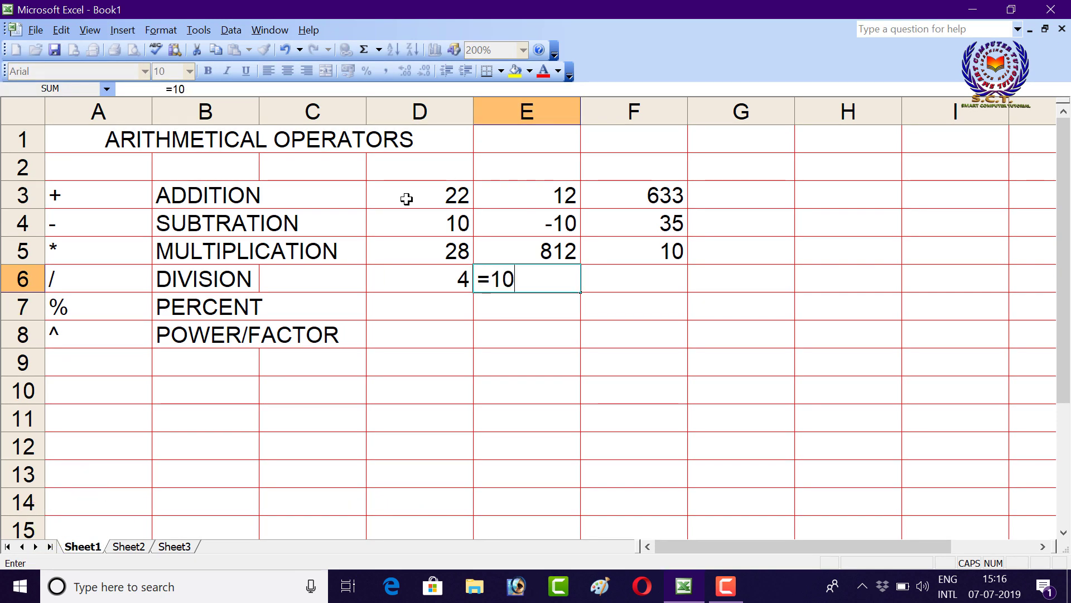
{"action": "type", "text": "2"}
{"action": "type", "text": "3"}
{"action": "key", "text": "Return"}
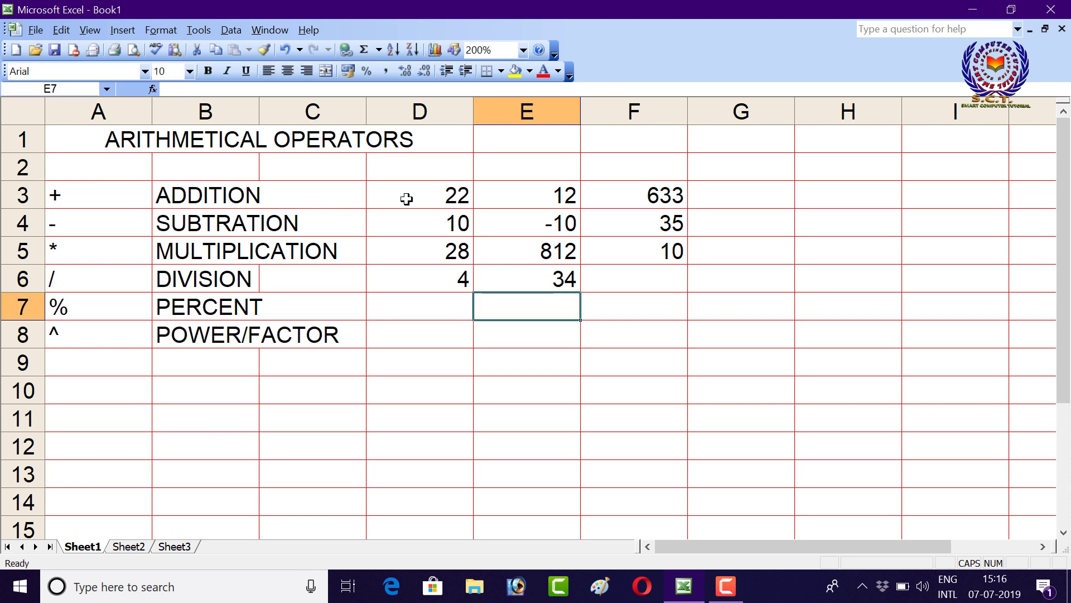
{"action": "key", "text": "Up"}
{"action": "key", "text": "Right"}
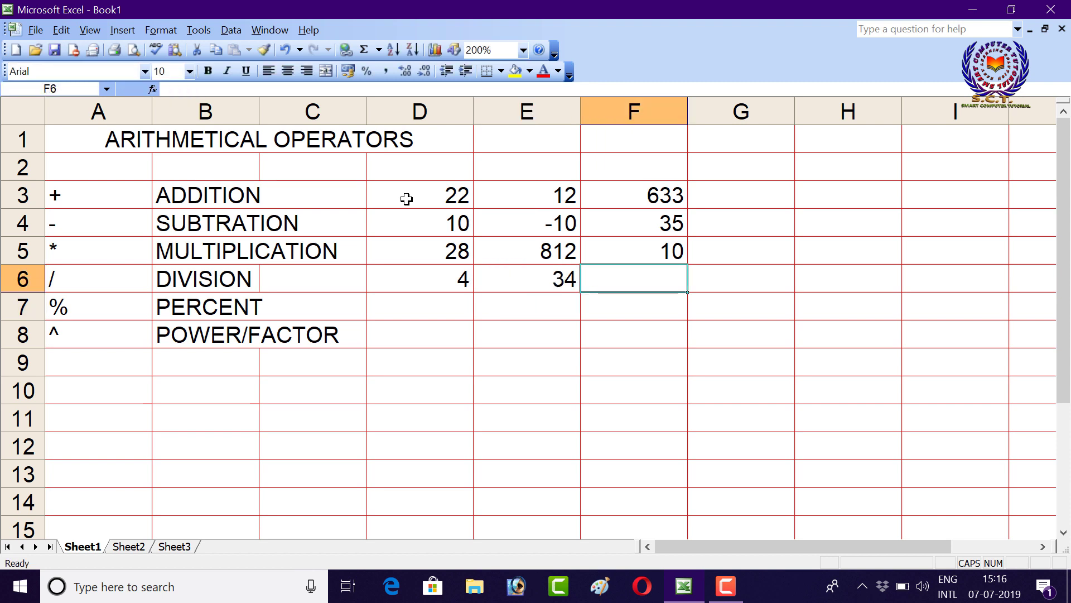
{"action": "type", "text": "="}
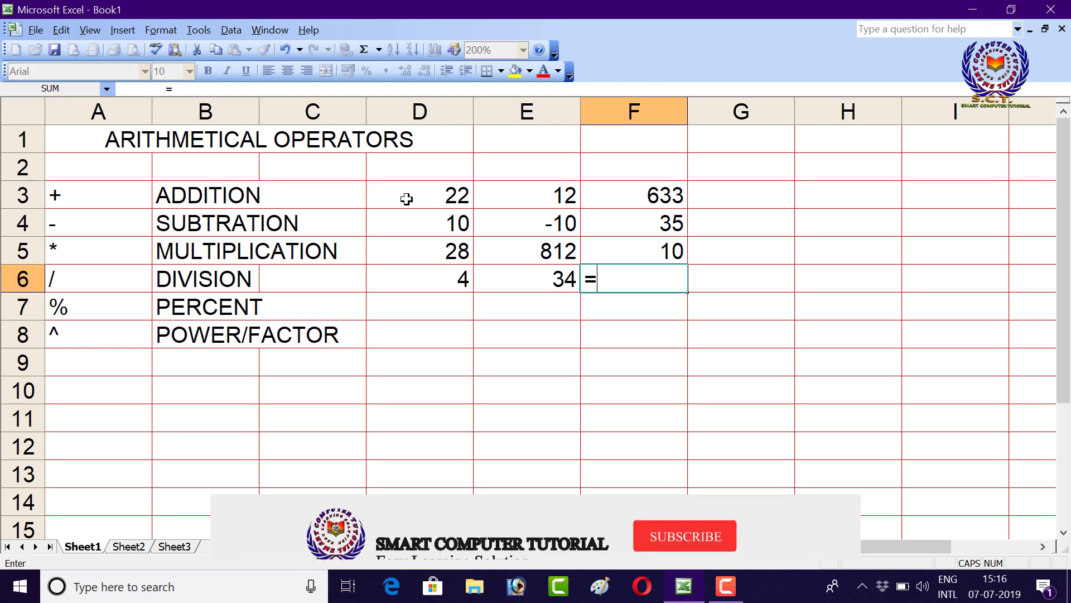
{"action": "type", "text": "45"}
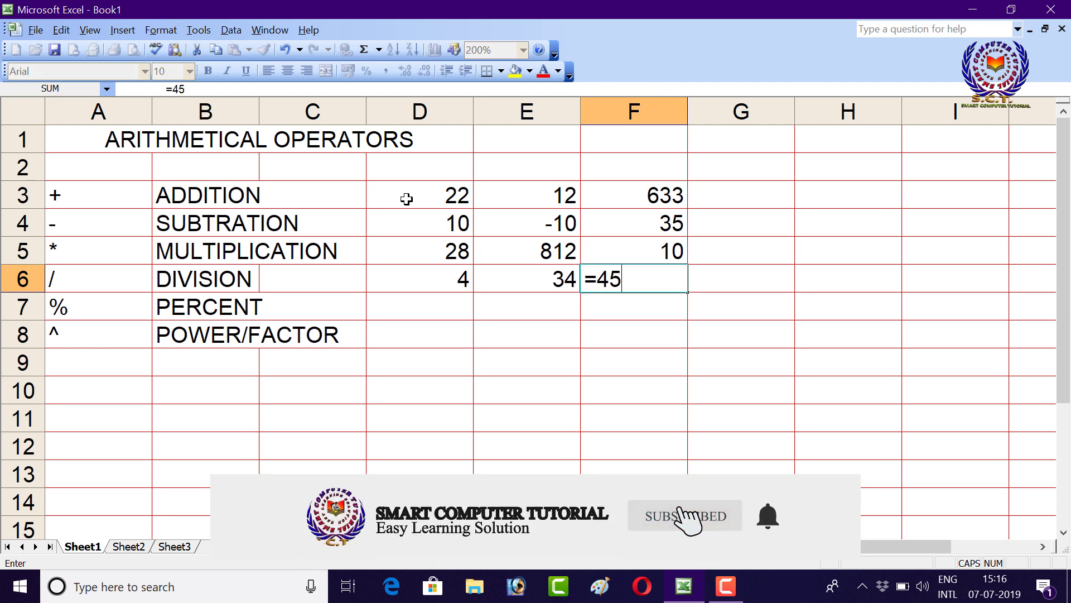
{"action": "type", "text": "/2"}
{"action": "key", "text": "Return"}
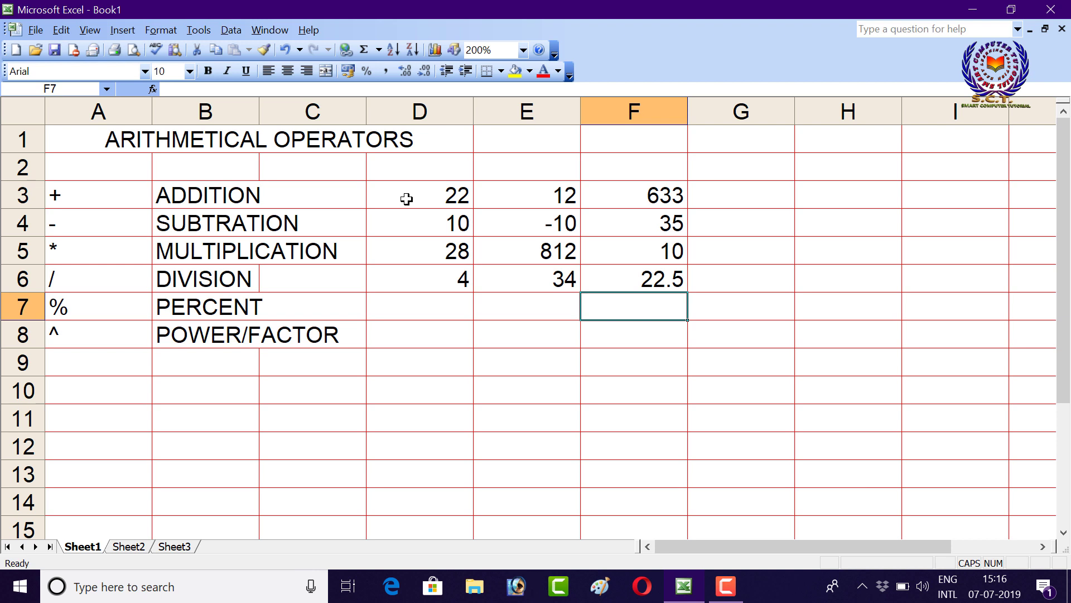
{"action": "key", "text": "Left"}
{"action": "key", "text": "Left"}
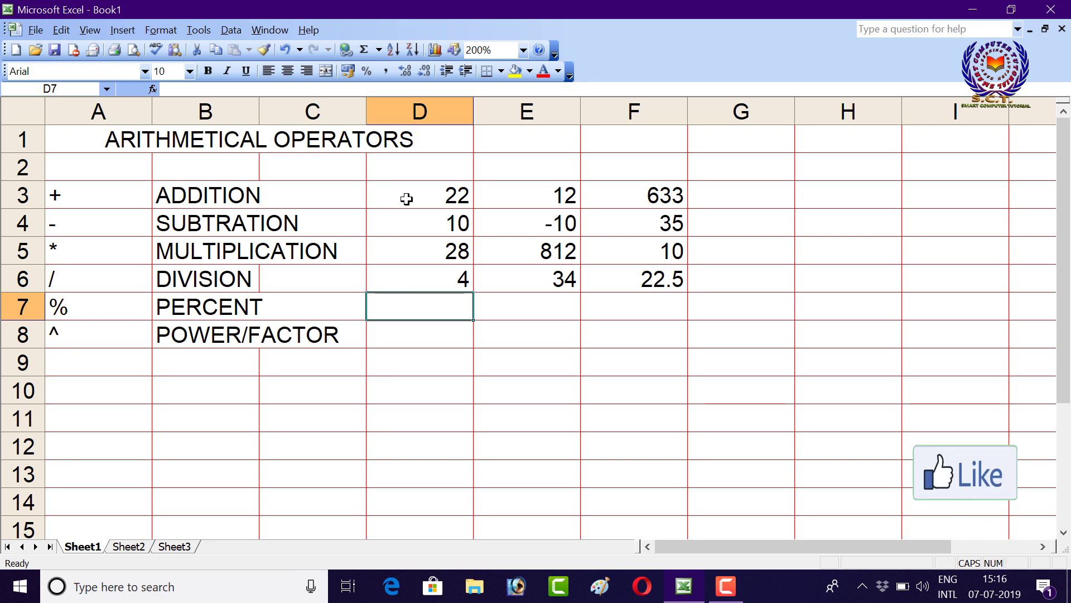
Enter =12%, =500% and =12.5% in D7, E7 and F7, giving 0.12, 5 and 0.125
{"action": "type", "text": "=12"}
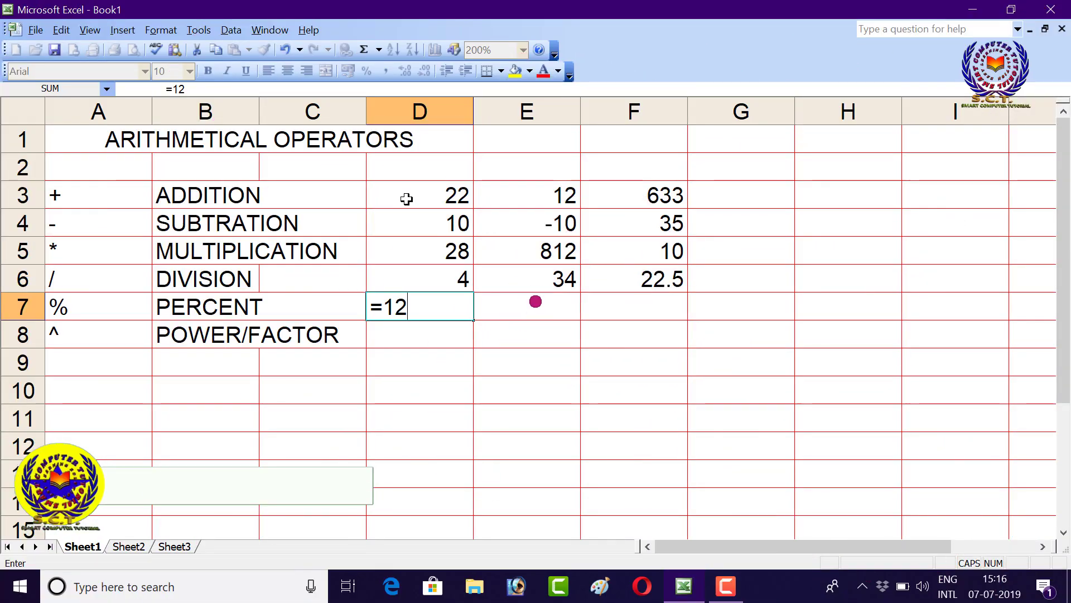
{"action": "type", "text": "%"}
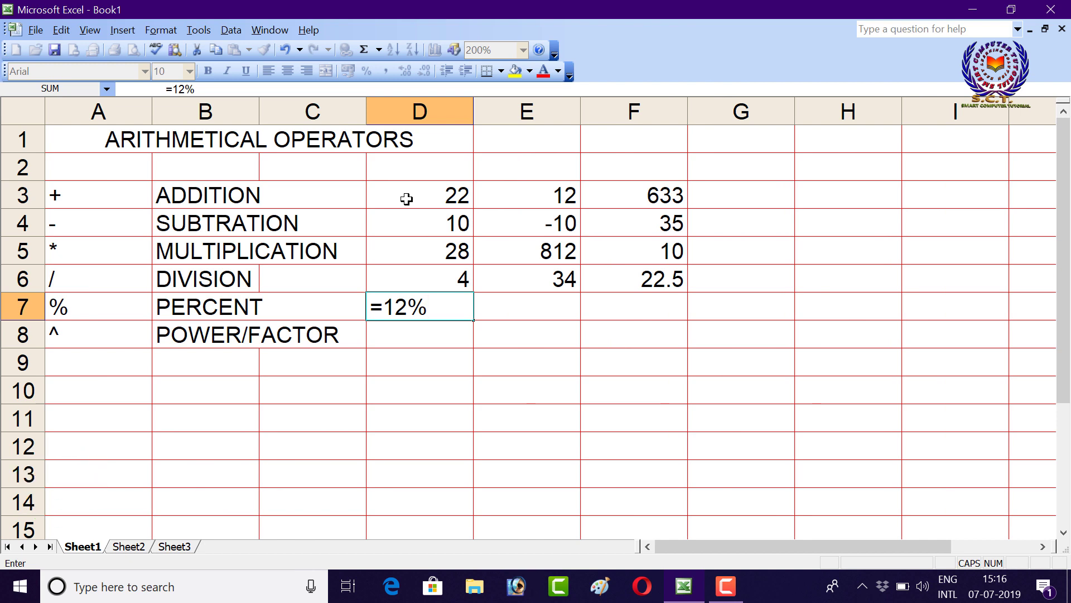
{"action": "key", "text": "Return"}
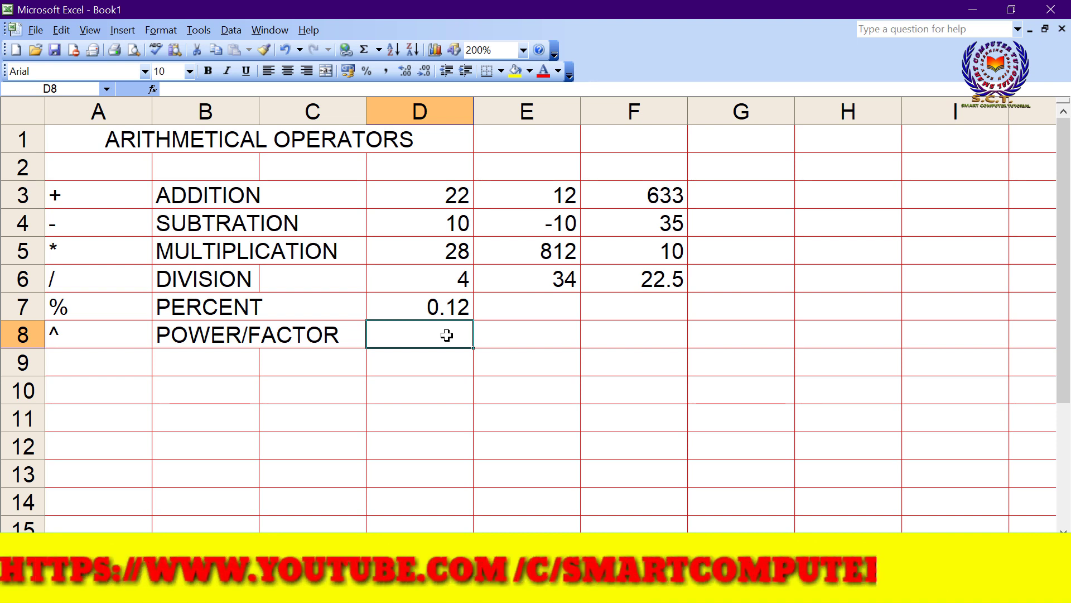
{"action": "key", "text": "Up"}
{"action": "key", "text": "Right"}
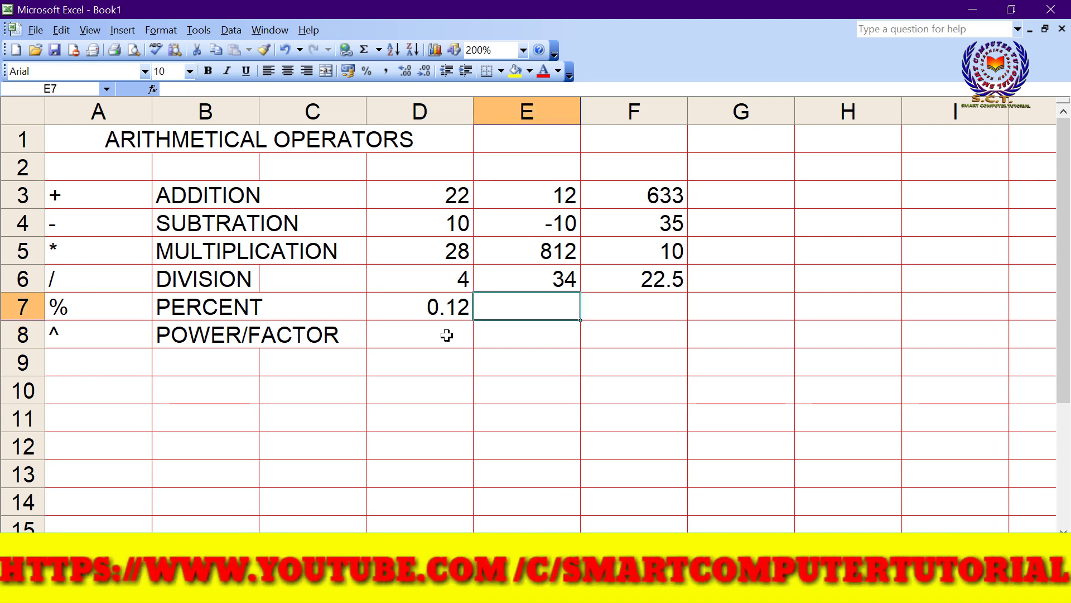
{"action": "type", "text": "="}
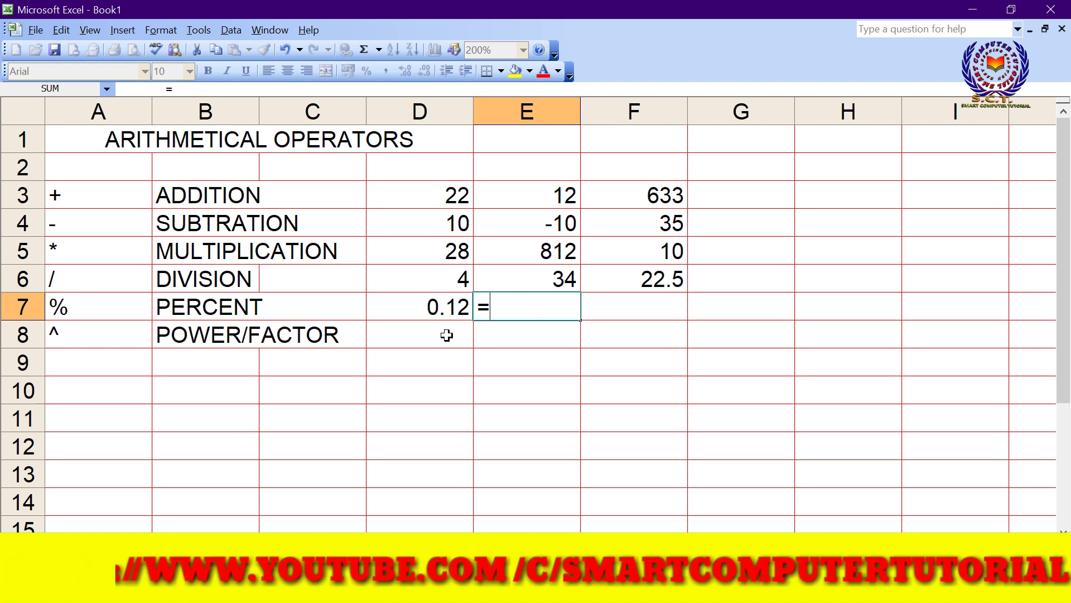
{"action": "type", "text": "500"}
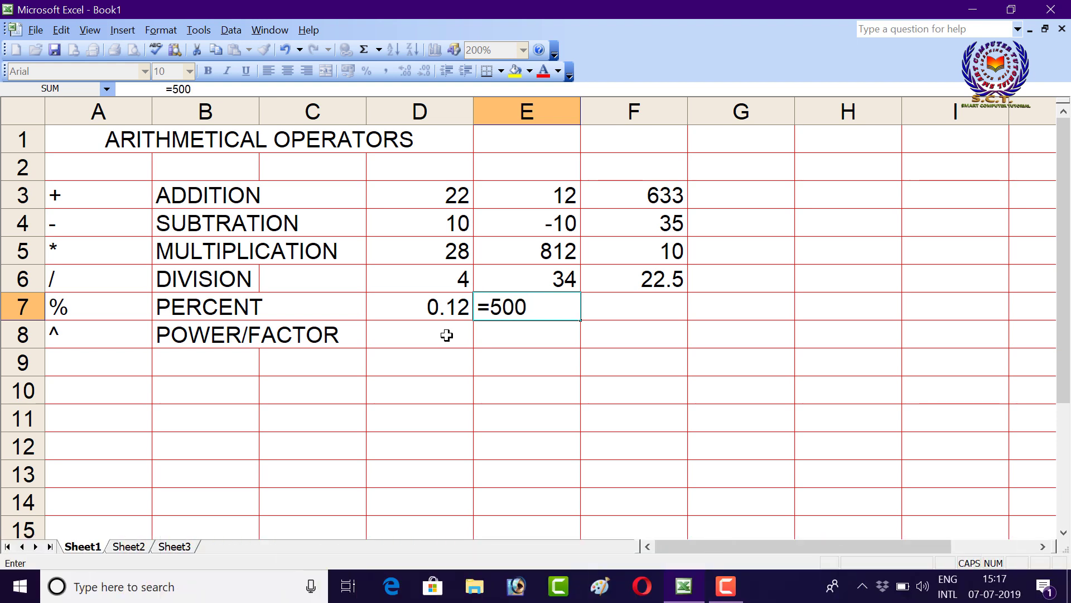
{"action": "type", "text": "%"}
{"action": "key", "text": "Return"}
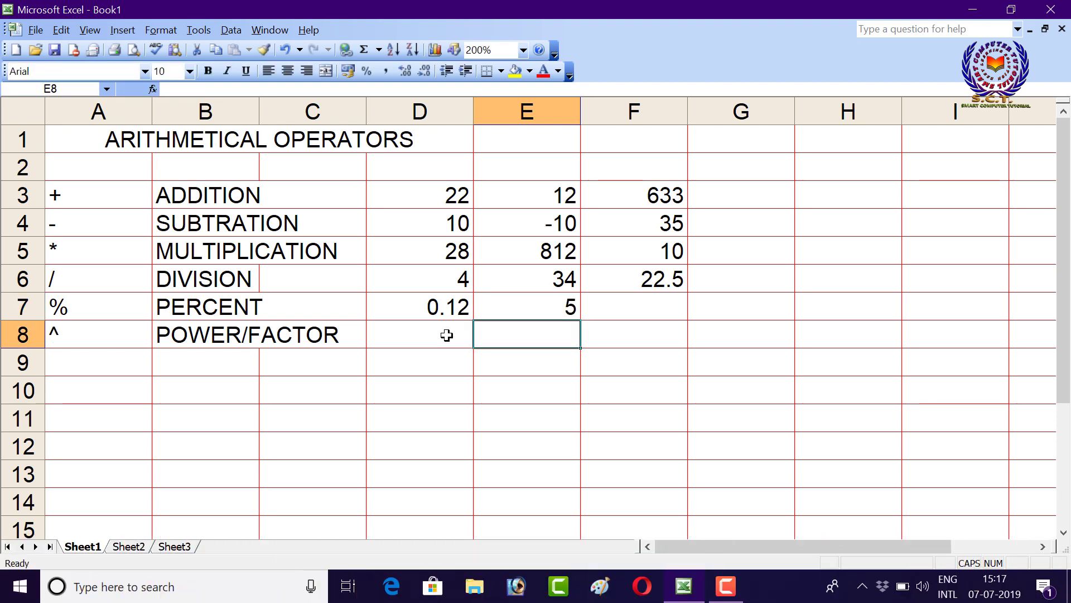
{"action": "key", "text": "Up"}
{"action": "key", "text": "Right"}
{"action": "type", "text": "="}
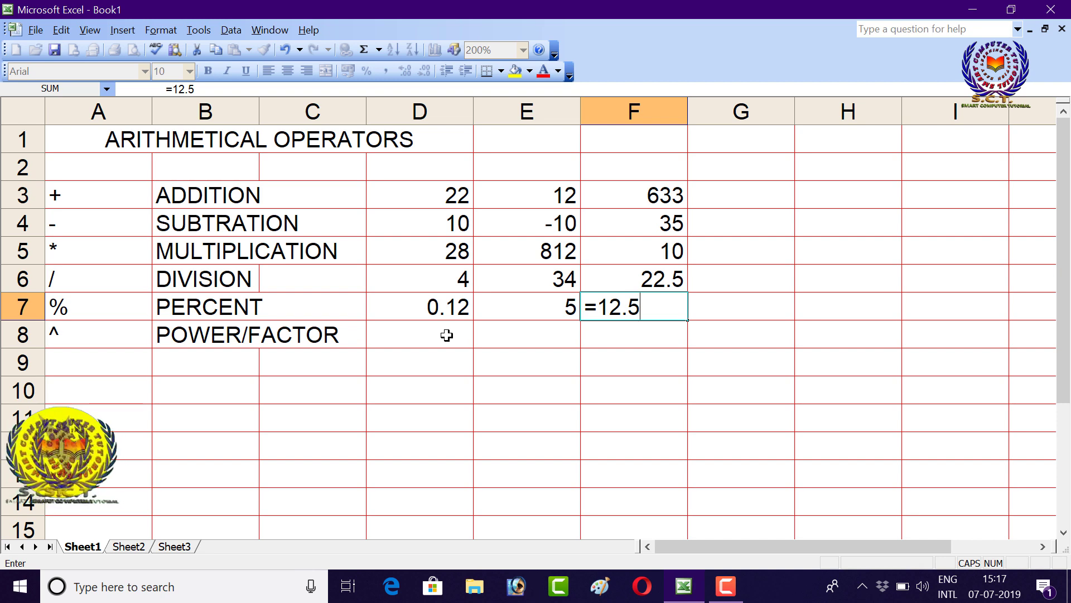
{"action": "type", "text": "%"}
{"action": "key", "text": "Return"}
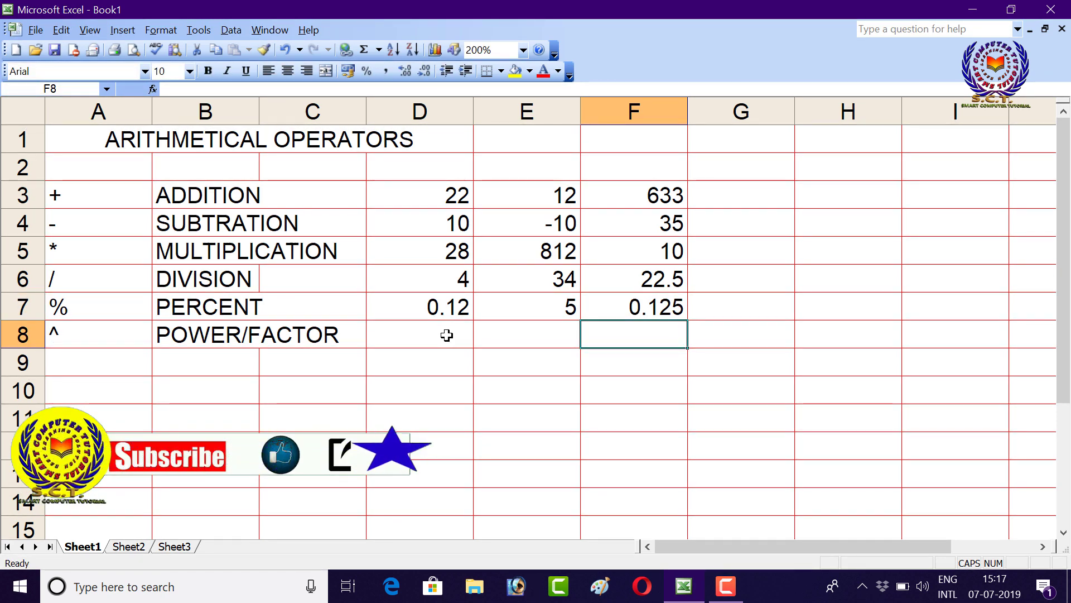
{"action": "left_click", "coordinate": [446, 335]}
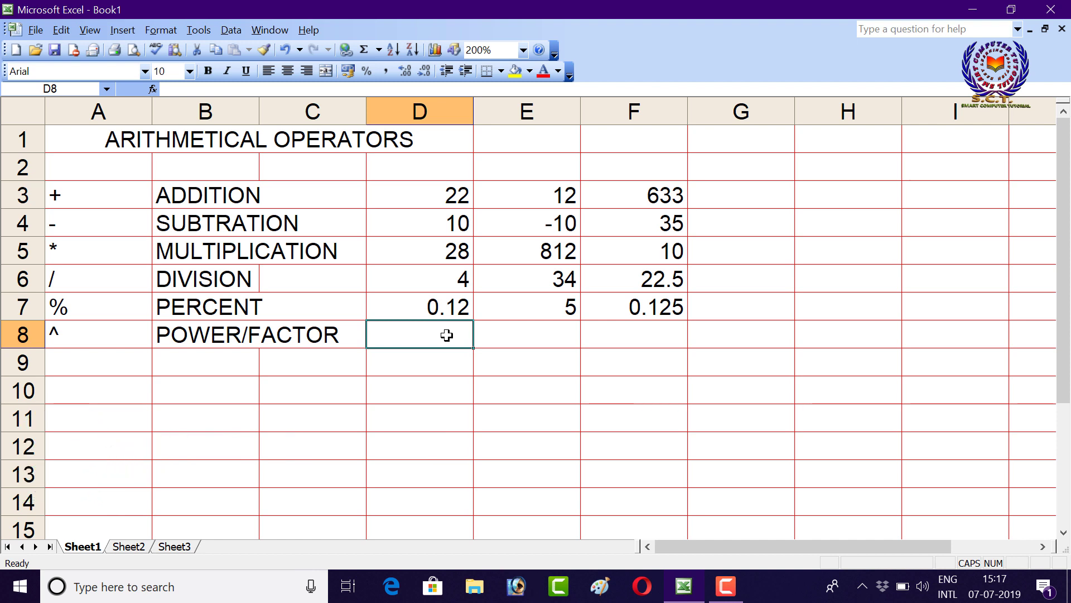
Enter 12^2 in D8 and prefix it with = so D8 calculates 144
{"action": "type", "text": "12^"}
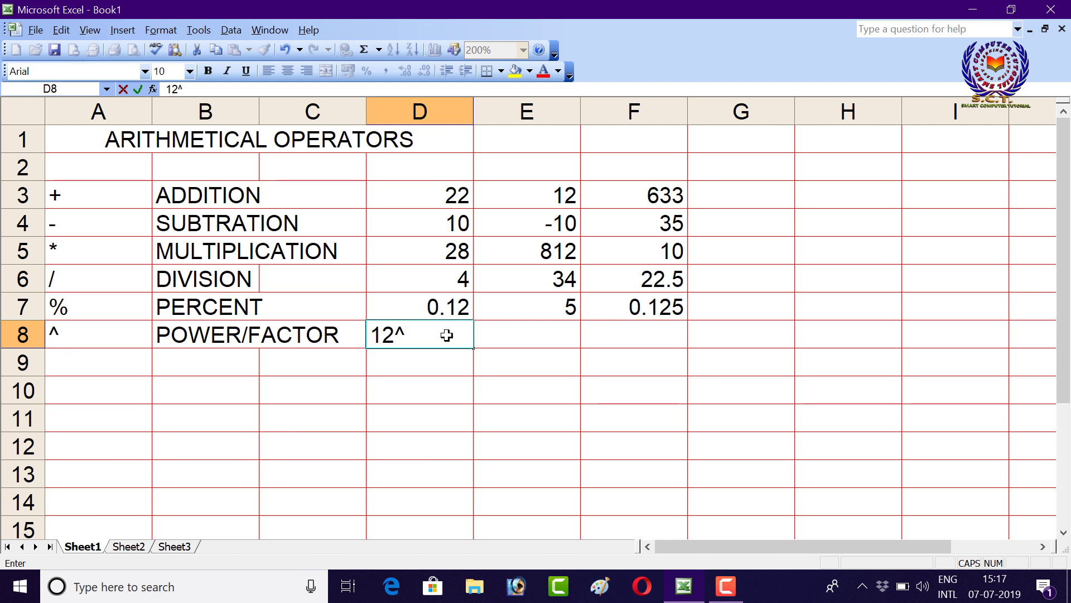
{"action": "type", "text": "2"}
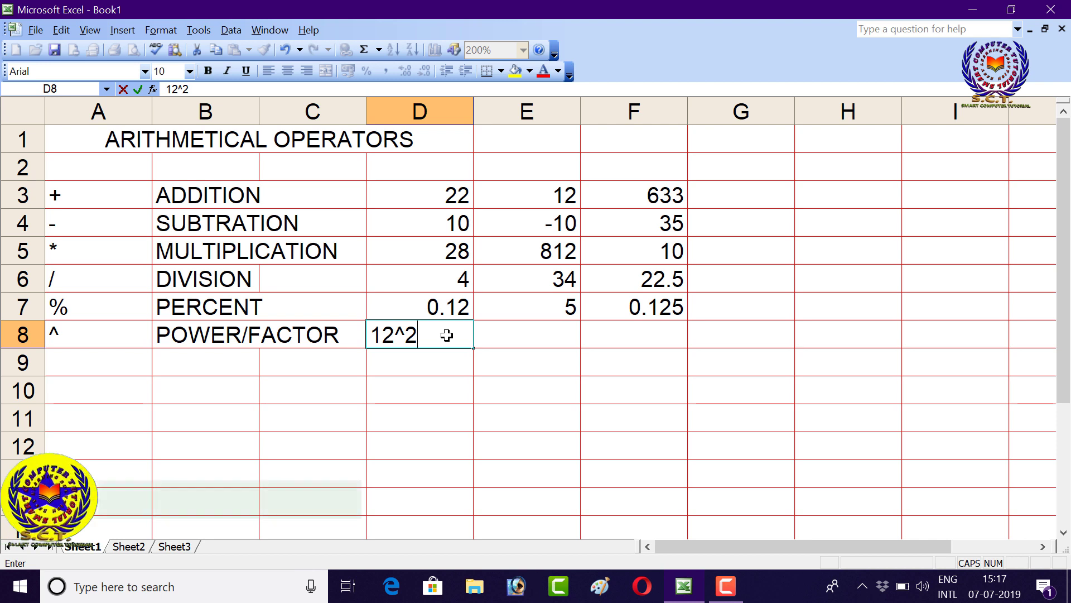
{"action": "key", "text": "Return"}
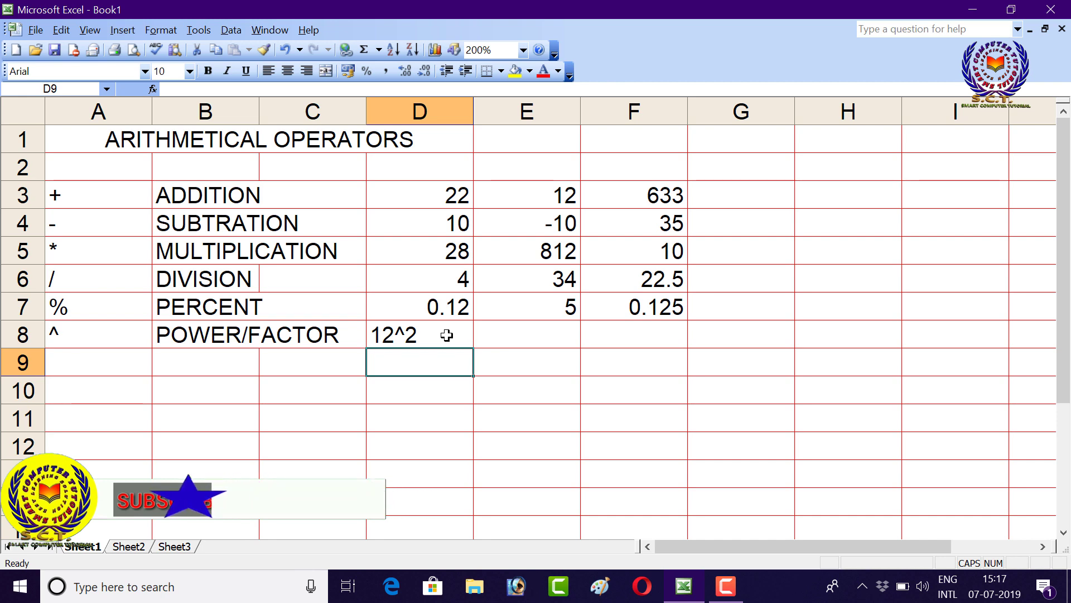
{"action": "left_click", "coordinate": [447, 335]}
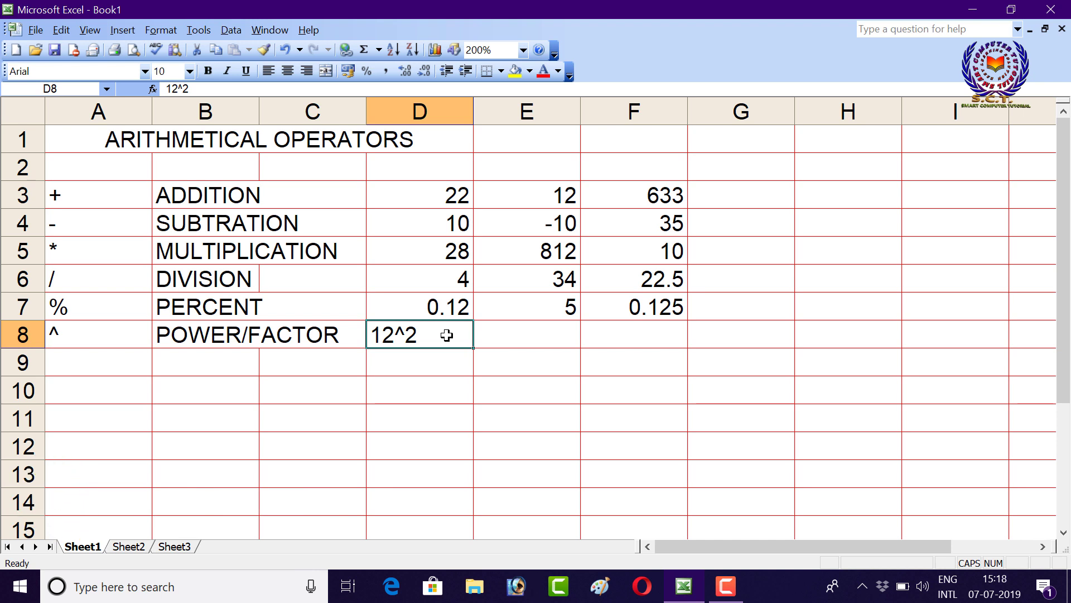
{"action": "key", "text": "XF86AudioRaiseVolume"}
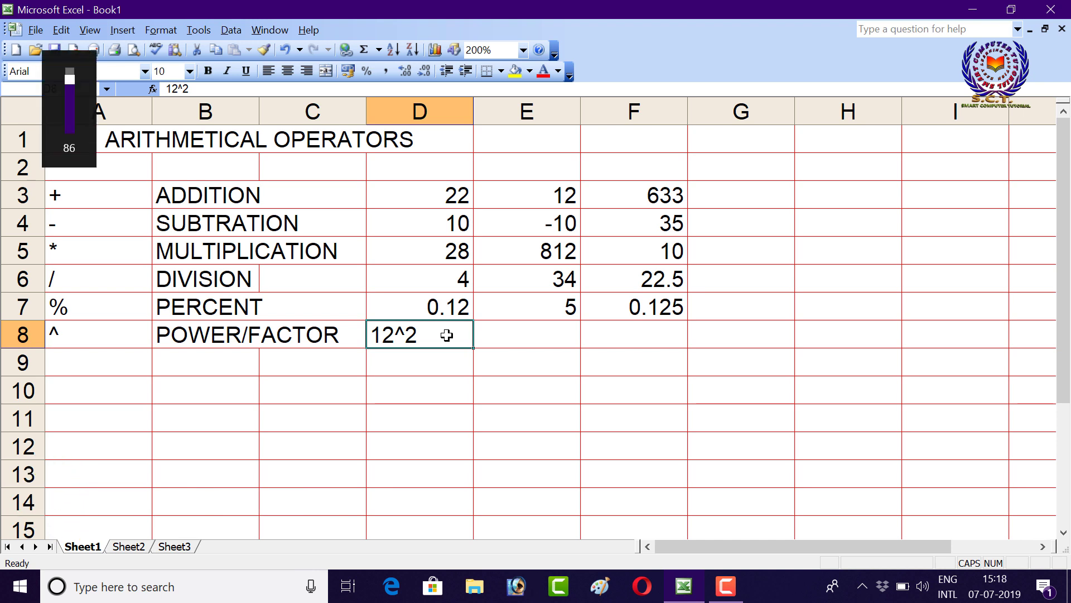
{"action": "double_click", "coordinate": [446, 335]}
{"action": "key", "text": "Left"}
{"action": "key", "text": "Left"}
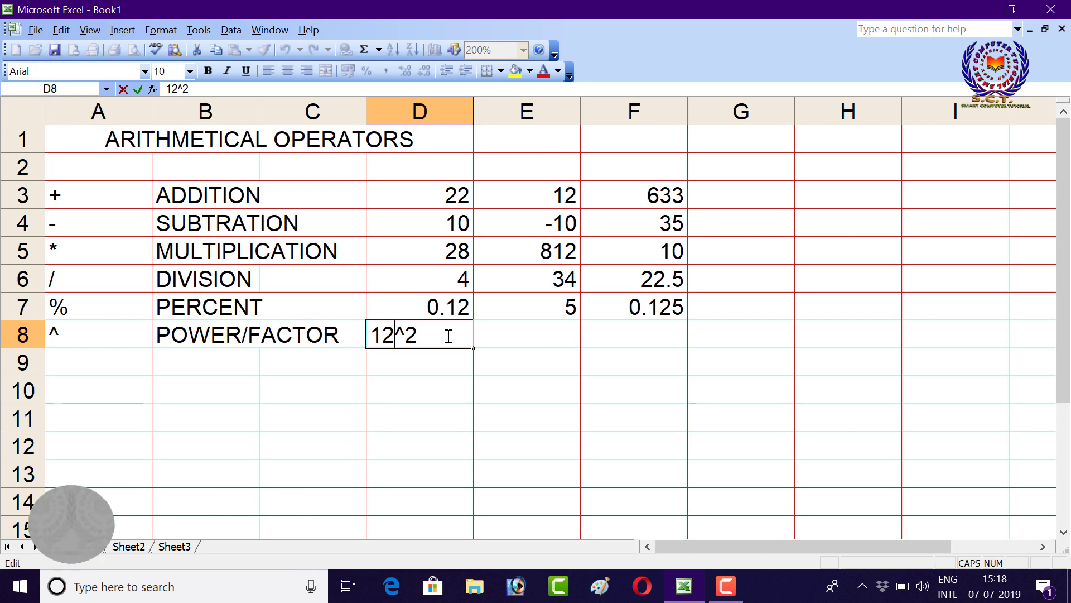
{"action": "key", "text": "Left"}
{"action": "key", "text": "Left"}
{"action": "type", "text": "="}
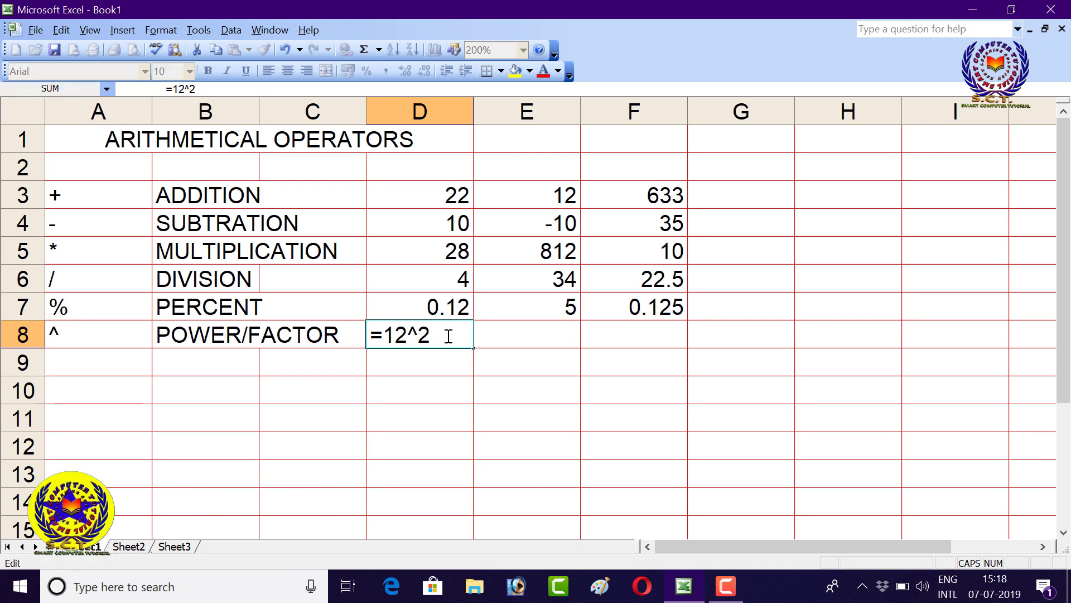
{"action": "key", "text": "Return"}
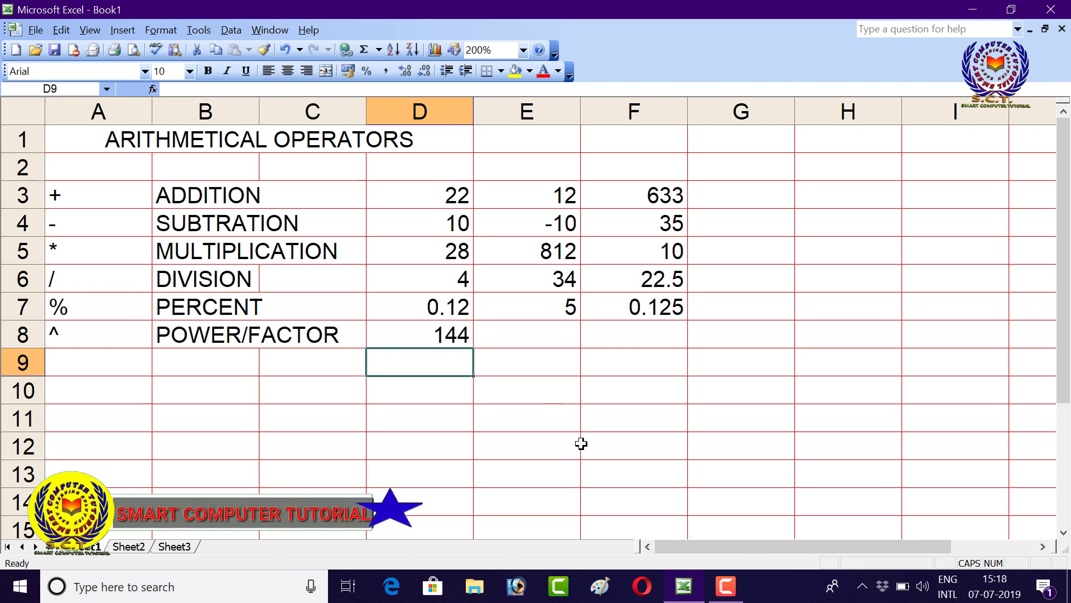
Enter the formula =5^2 in E8 so it shows 25
{"action": "left_click", "coordinate": [570, 335]}
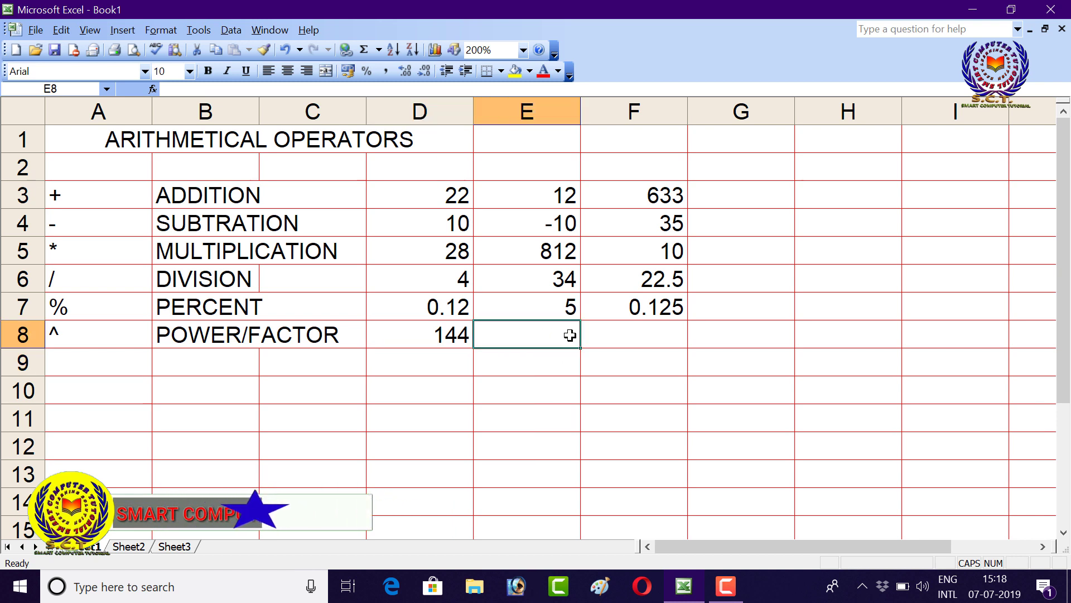
{"action": "type", "text": "1"}
{"action": "key", "text": "BackSpace"}
{"action": "type", "text": "="}
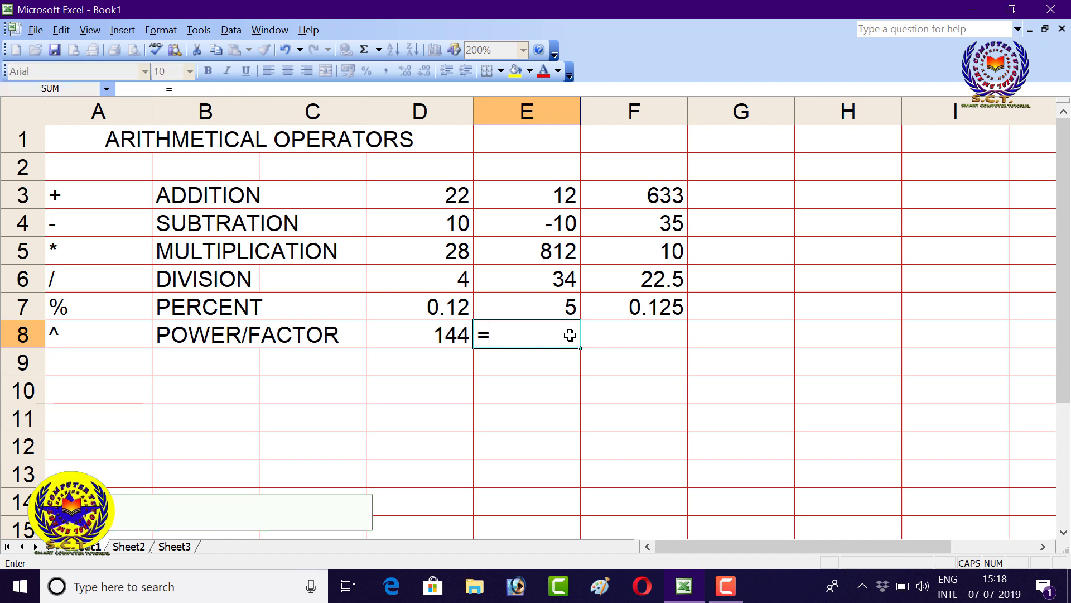
{"action": "type", "text": "5"}
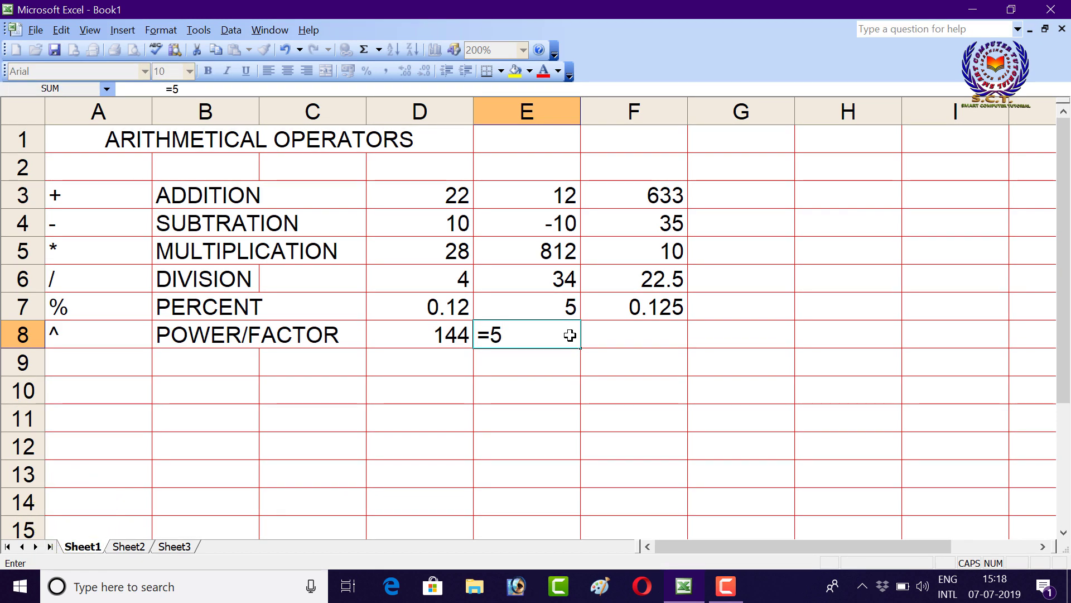
{"action": "type", "text": "^2"}
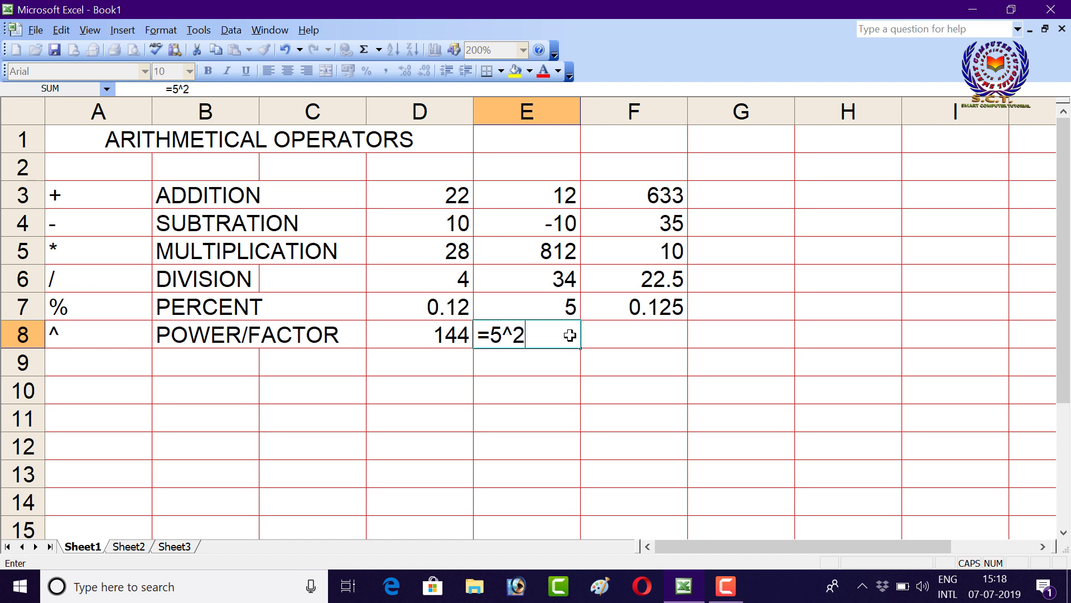
{"action": "key", "text": "Return"}
Enter 19^3 in F8 and add a leading = so it shows 6859
{"action": "key", "text": "Up"}
{"action": "key", "text": "Right"}
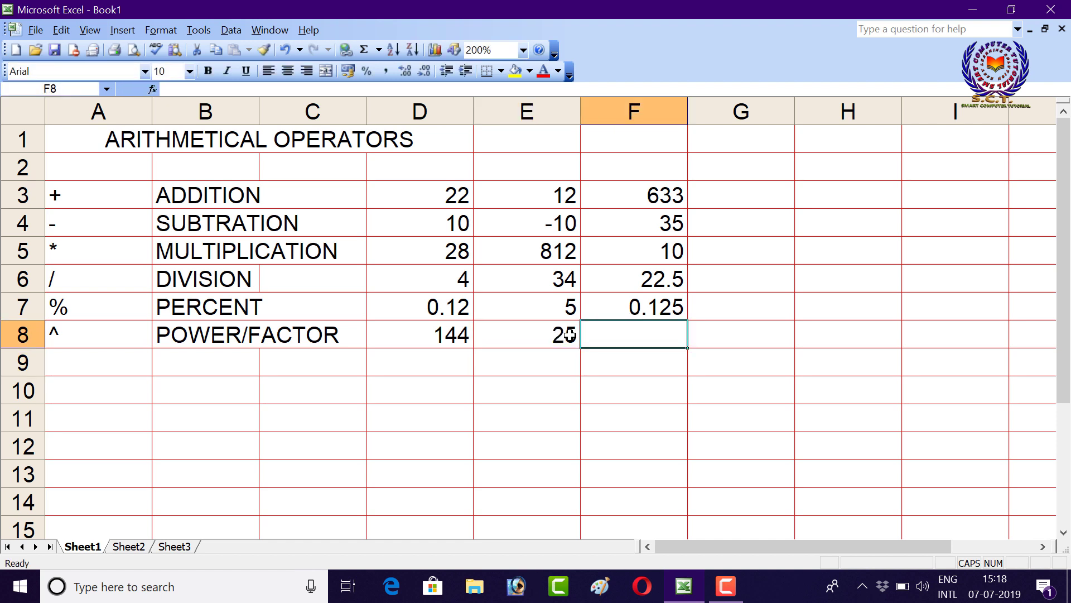
{"action": "type", "text": "19"}
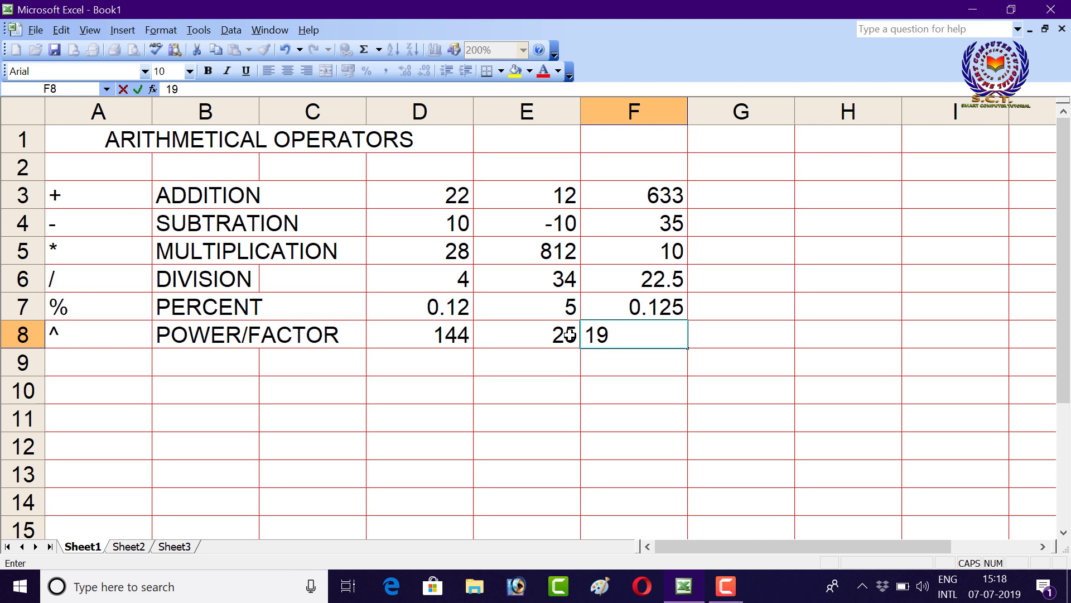
{"action": "type", "text": "^3"}
{"action": "left_click", "coordinate": [587, 335]}
{"action": "type", "text": "="}
{"action": "key", "text": "Return"}
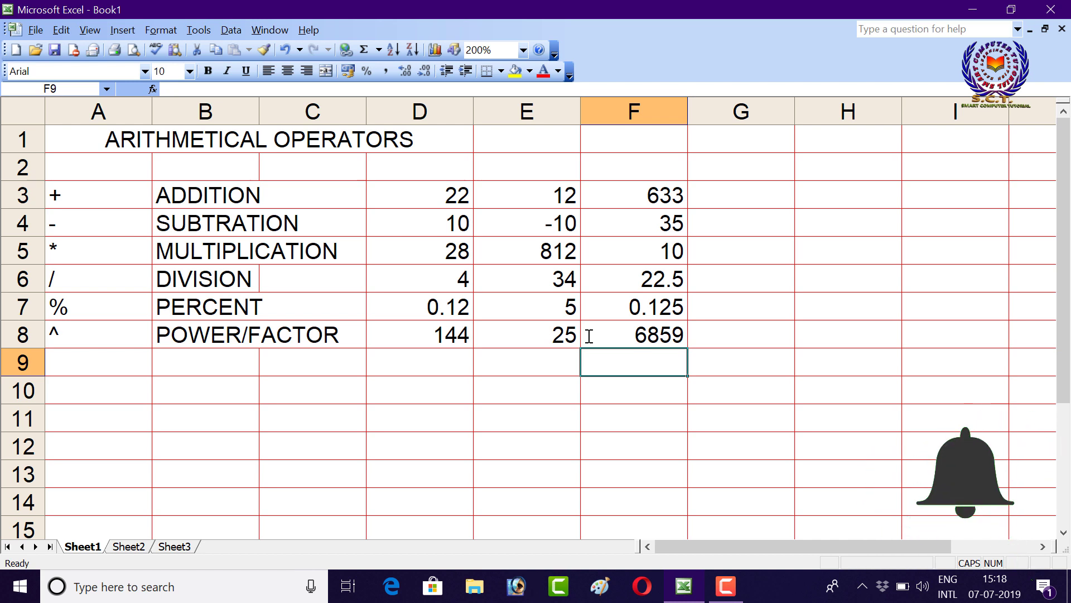
{"action": "left_click", "coordinate": [108, 339]}
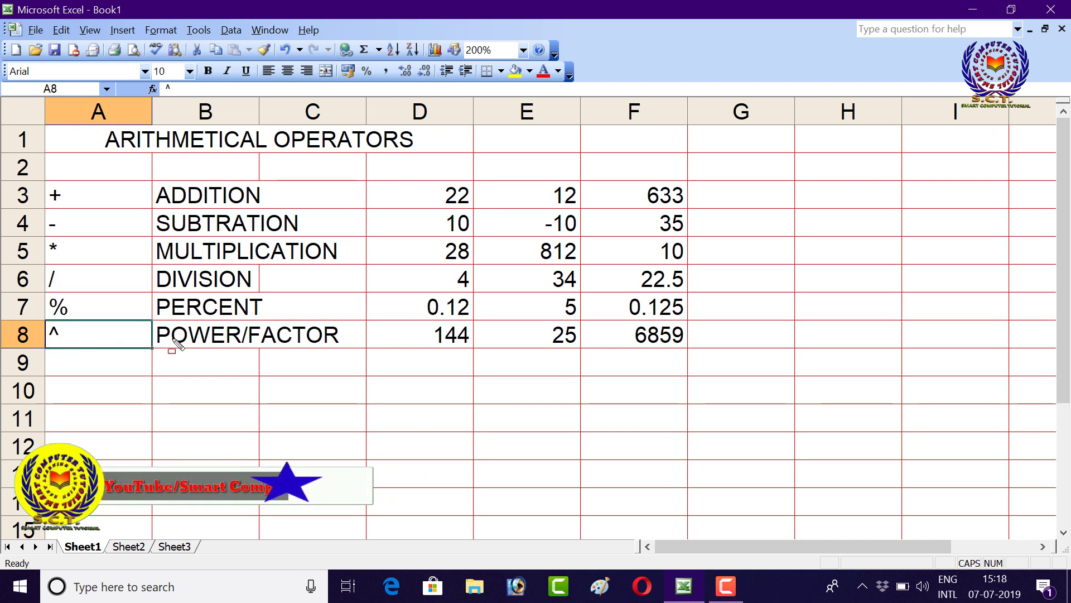
{"action": "left_click", "coordinate": [149, 359]}
{"action": "left_click", "coordinate": [197, 356]}
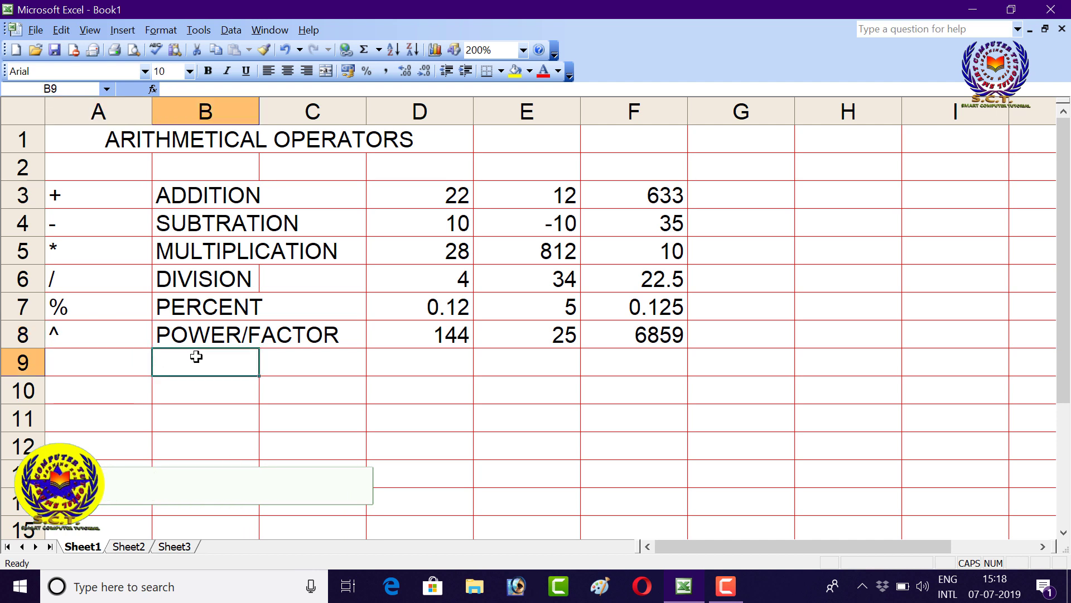
{"action": "left_click", "coordinate": [347, 392]}
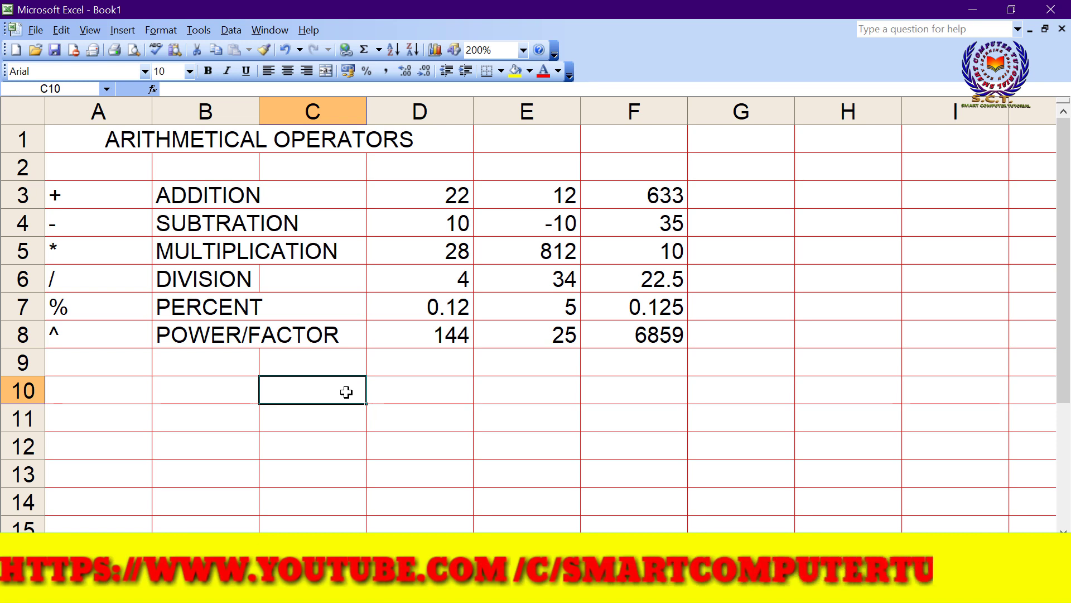
Enter =(2+3)/2 in B11 and =(2+3)*6 in B12, giving 2.5 and 30
{"action": "left_click", "coordinate": [233, 417]}
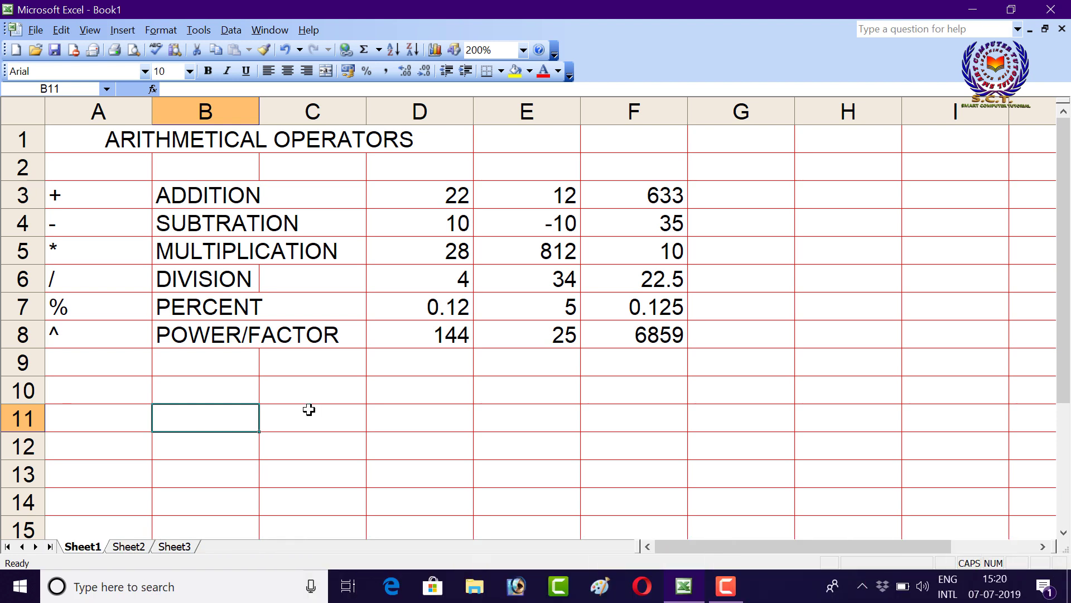
{"action": "type", "text": "="}
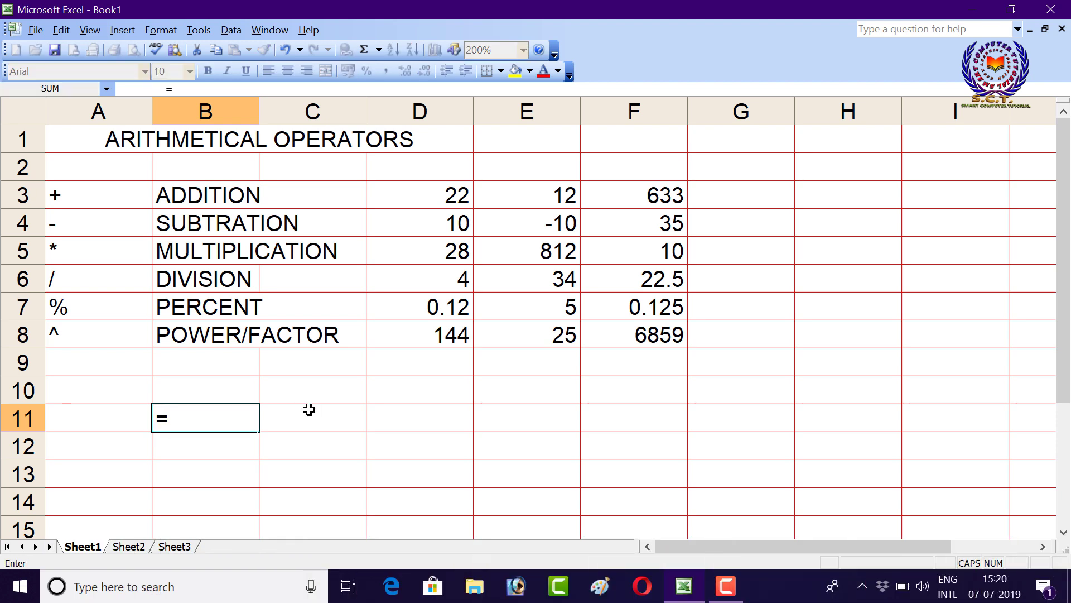
{"action": "type", "text": "2"}
{"action": "type", "text": "+3"}
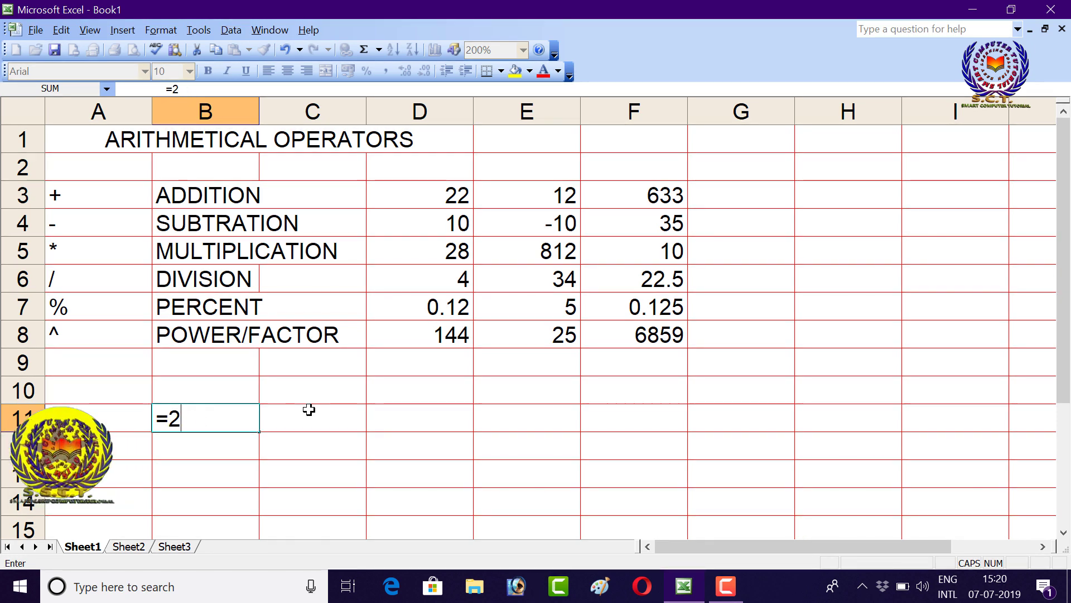
{"action": "key", "text": "BackSpace"}
{"action": "type", "text": "("}
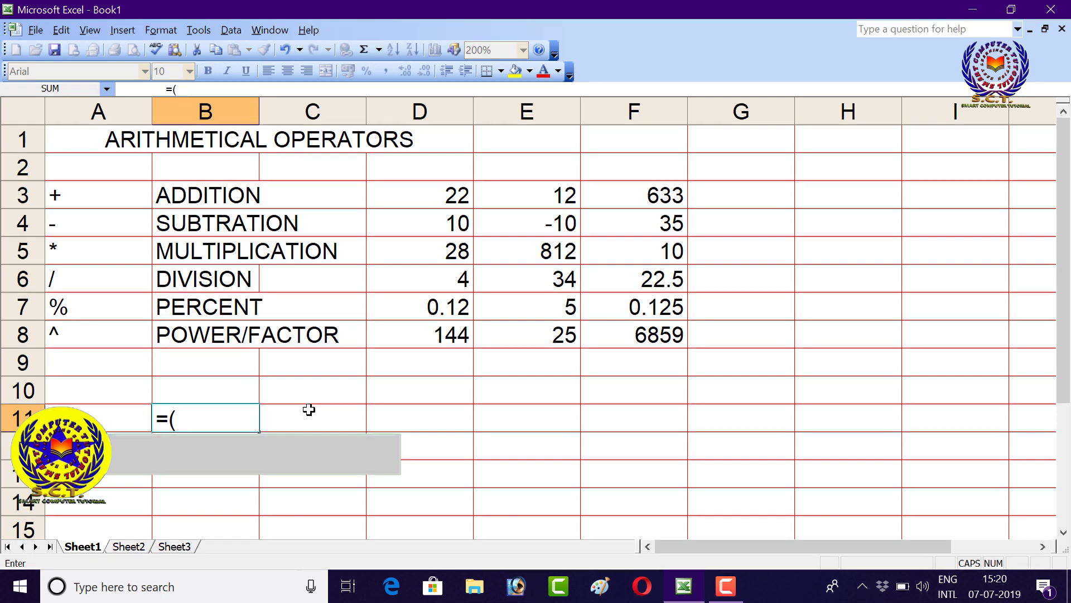
{"action": "type", "text": "2+3"}
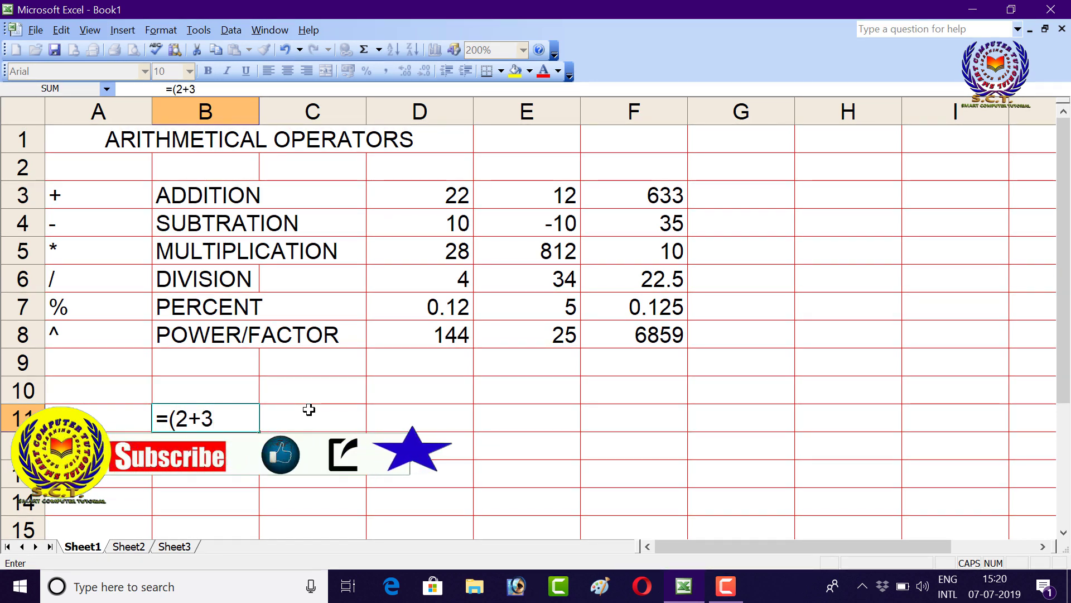
{"action": "type", "text": ")/"}
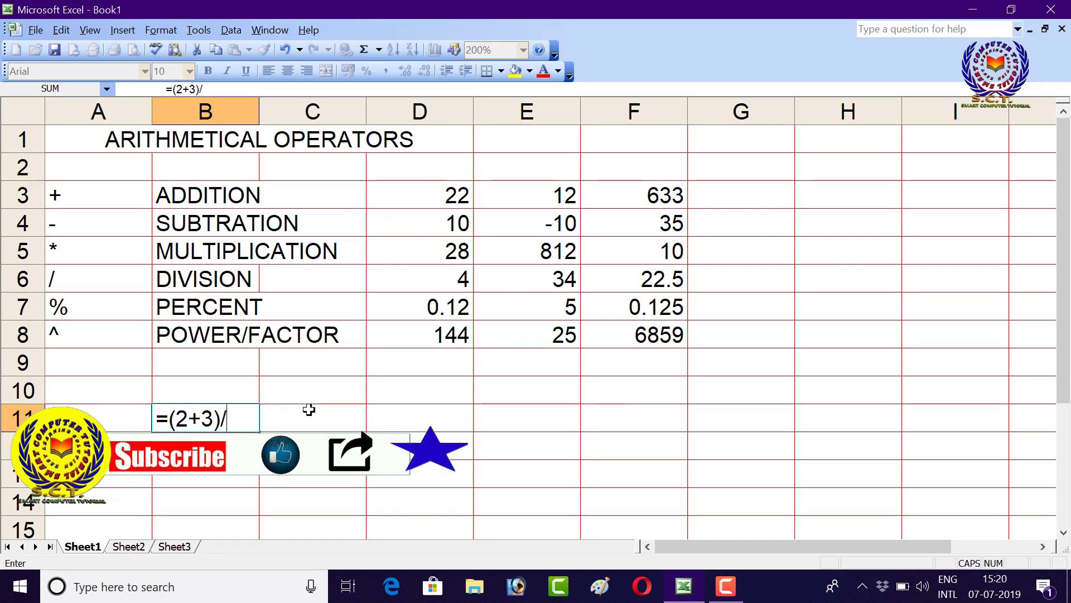
{"action": "type", "text": "2"}
{"action": "key", "text": "Return"}
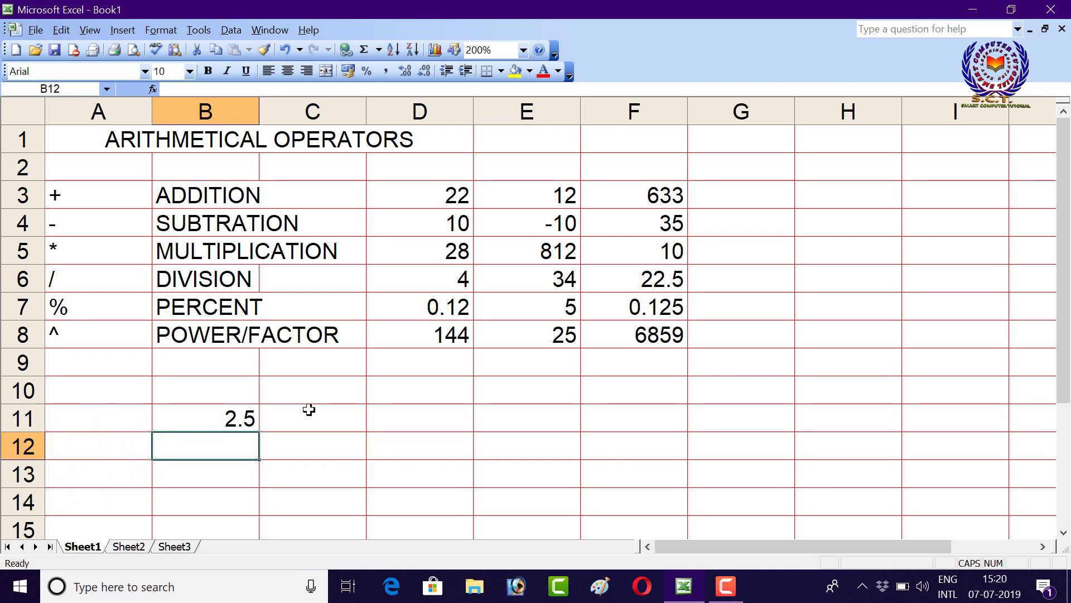
{"action": "type", "text": "=("}
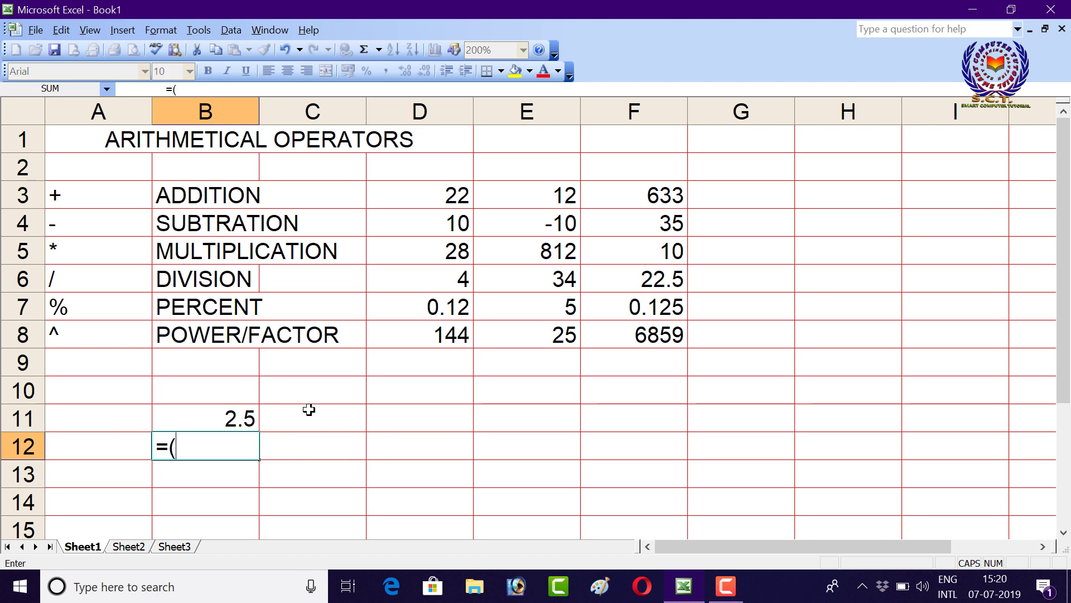
{"action": "type", "text": "2"}
{"action": "type", "text": "+3"}
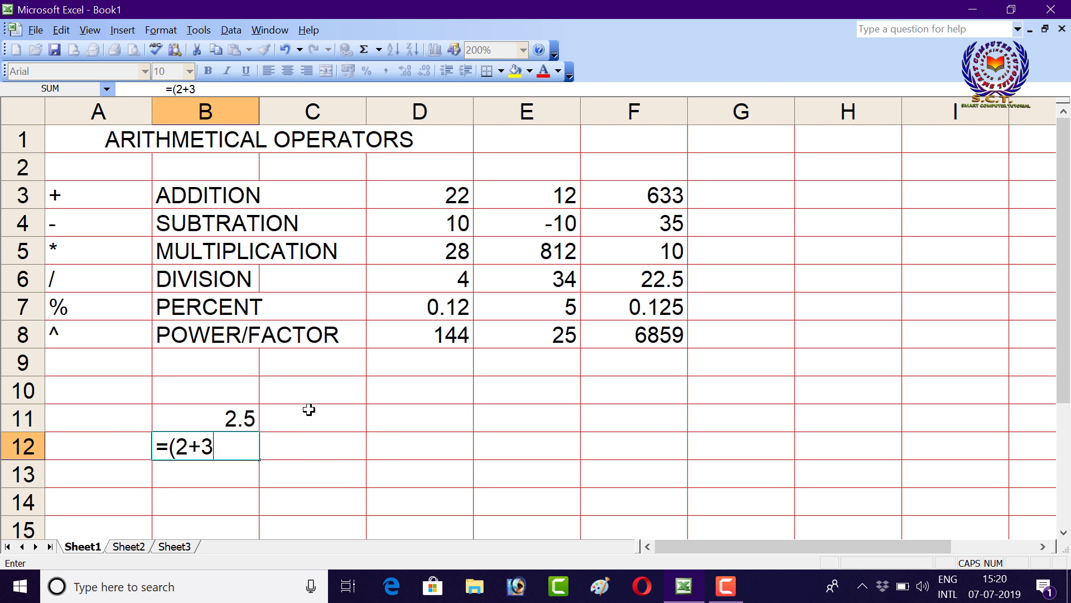
{"action": "type", "text": ")"}
{"action": "type", "text": "*"}
{"action": "type", "text": "6"}
{"action": "key", "text": "Return"}
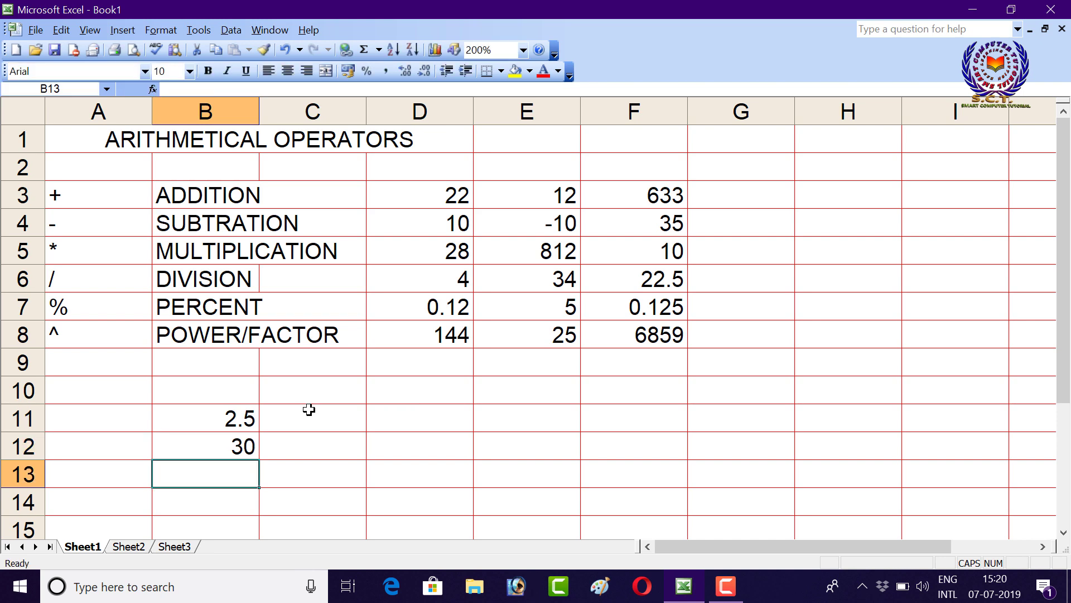